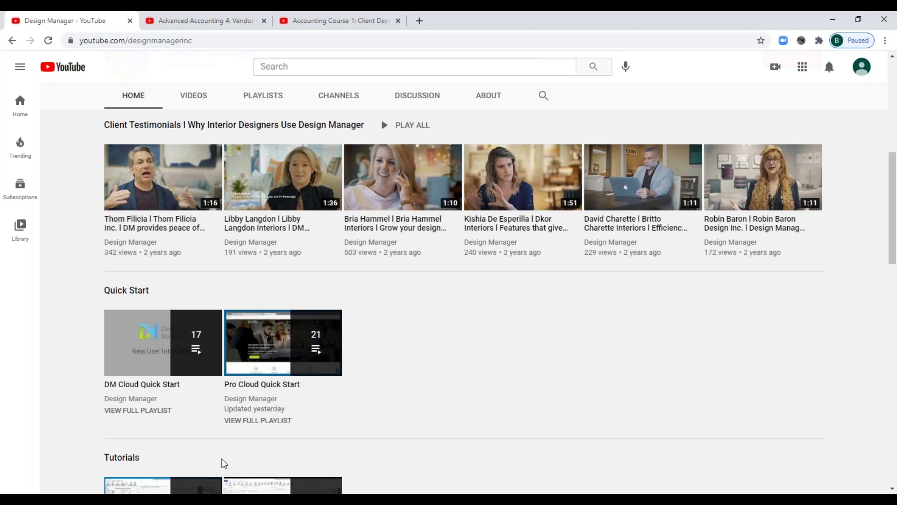
- Examine the Design Manager YouTube channel's address and its Quick Start, Tutorials, Project Management Courses, Accounting Courses and Weekly Webinars sections
{"action": "left_click", "coordinate": [223, 41]}
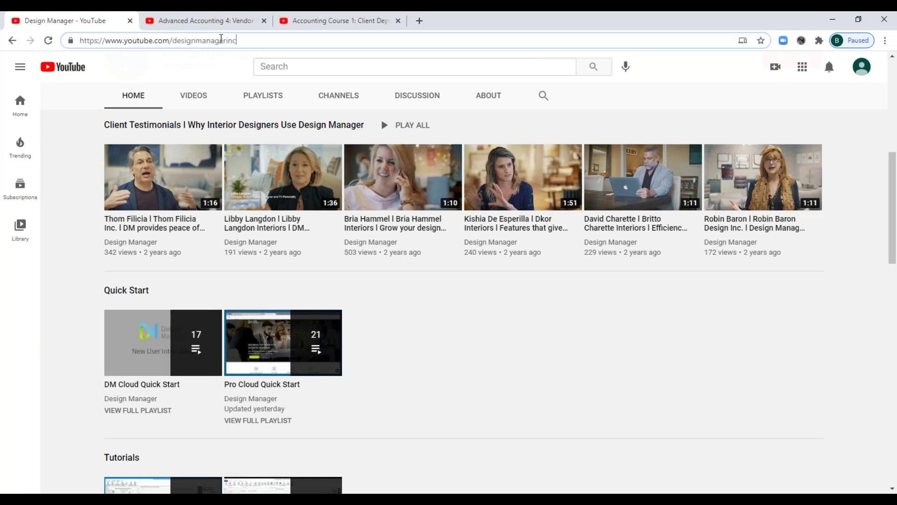
{"action": "left_click_drag", "start_coordinate": [243, 40], "coordinate": [175, 43]}
{"action": "mouse_move", "coordinate": [385, 255]}
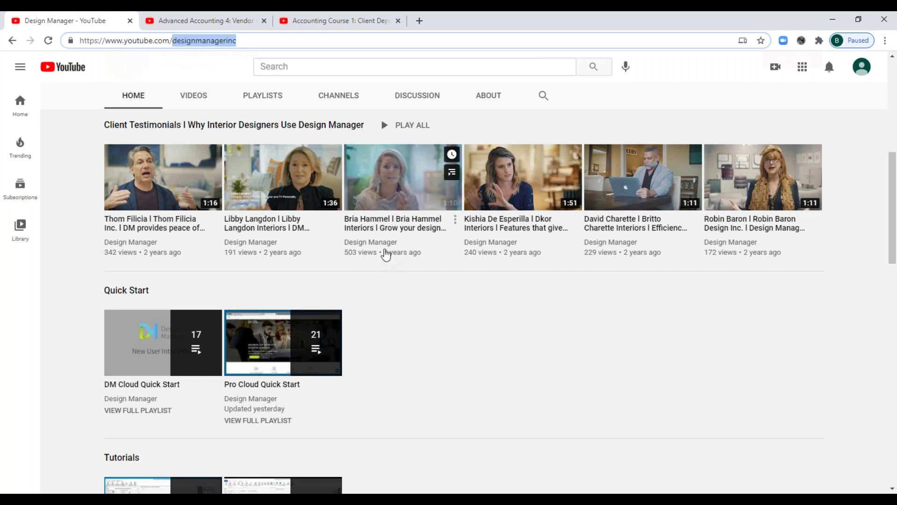
{"action": "scroll", "coordinate": [385, 254], "scroll_direction": "down", "scroll_amount": 2}
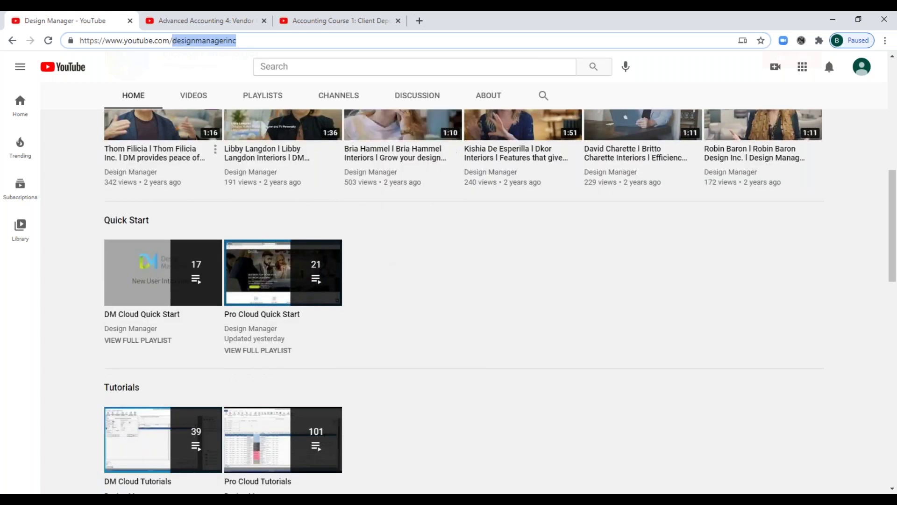
{"action": "scroll", "coordinate": [462, 288], "scroll_direction": "down", "scroll_amount": 3}
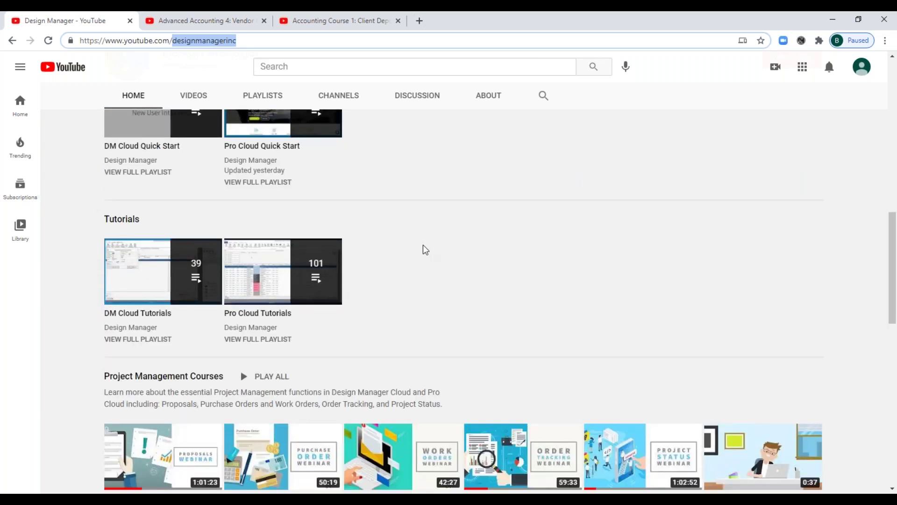
{"action": "scroll", "coordinate": [423, 249], "scroll_direction": "down", "scroll_amount": 3}
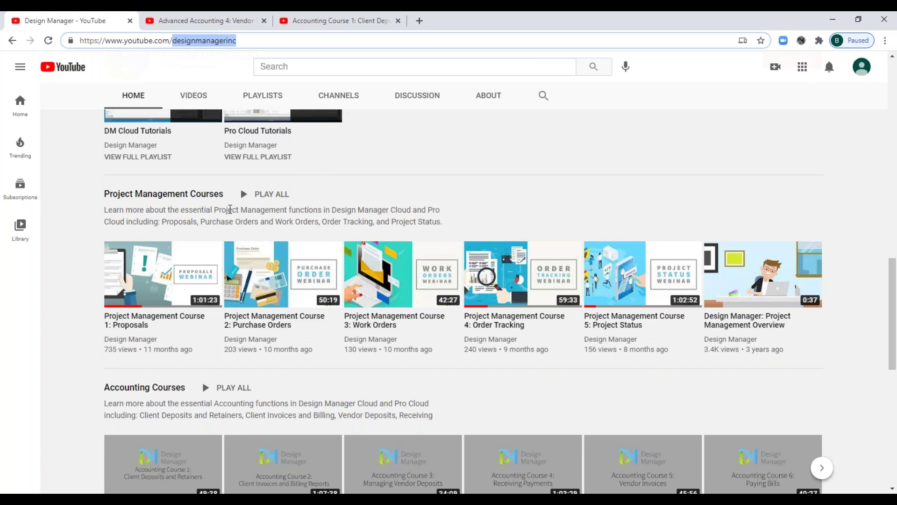
{"action": "scroll", "coordinate": [229, 208], "scroll_direction": "down", "scroll_amount": 2}
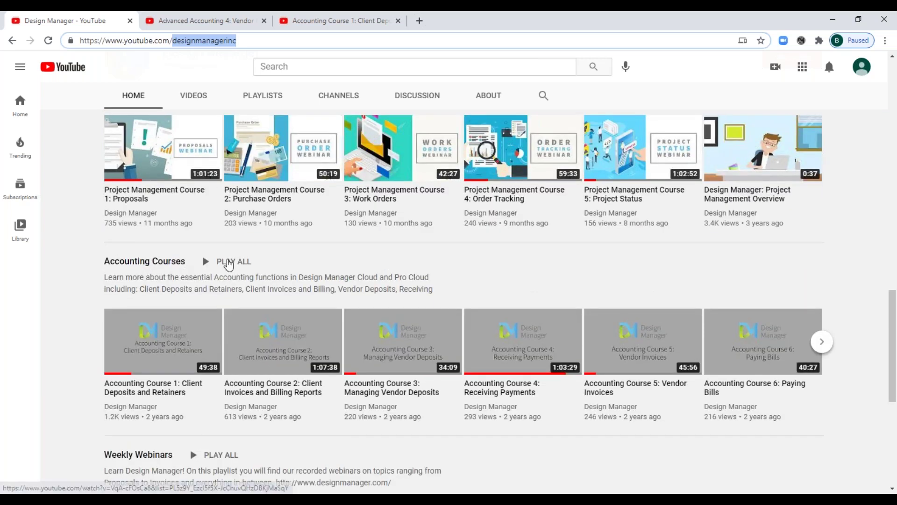
{"action": "scroll", "coordinate": [229, 262], "scroll_direction": "down", "scroll_amount": 3}
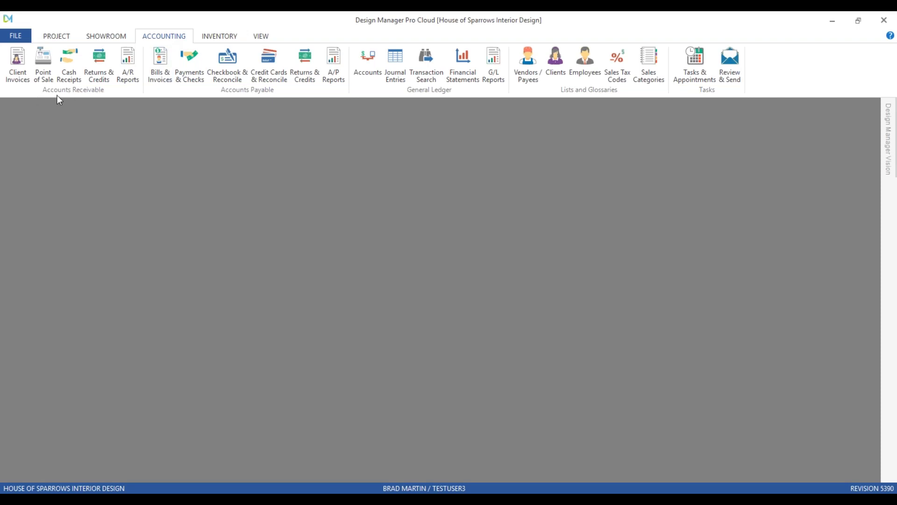
- In Design Manager Pro Cloud, view the Client Returns and Credits window and the Vendor Returns and Credits window, closing each one
{"action": "left_click", "coordinate": [99, 70]}
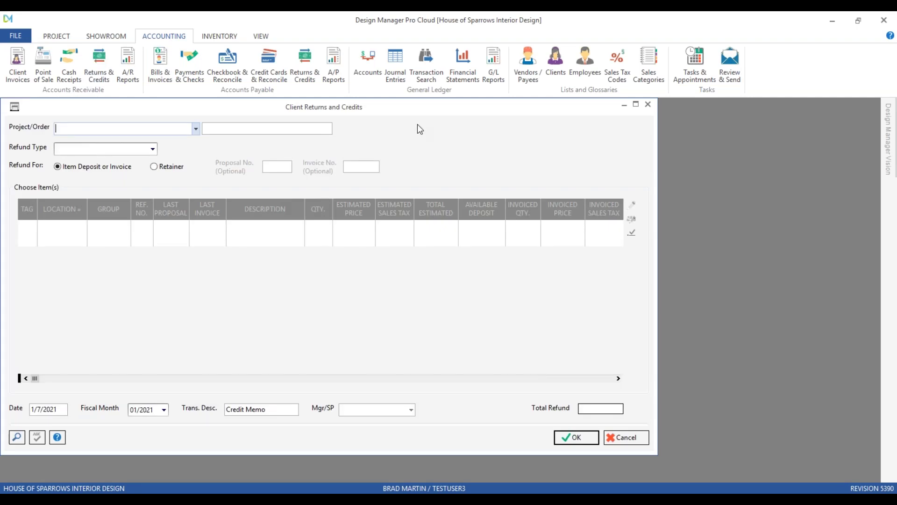
{"action": "left_click", "coordinate": [648, 105]}
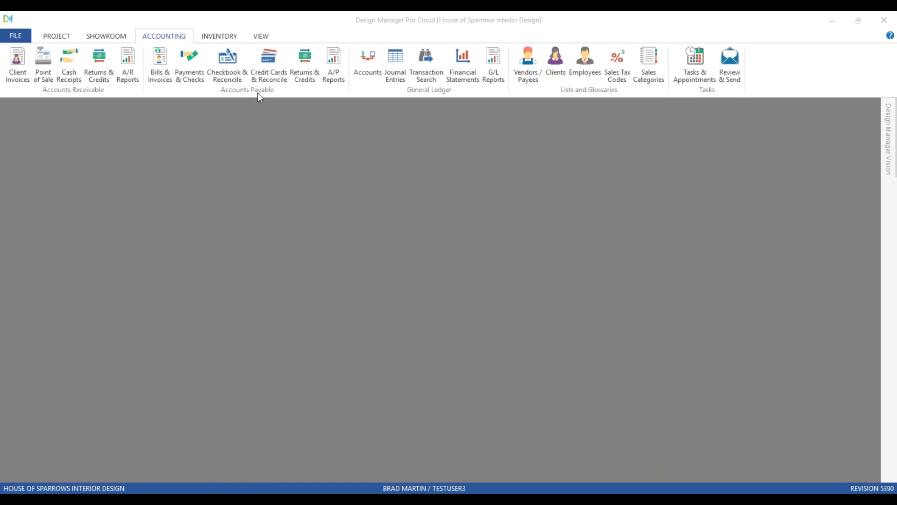
{"action": "left_click", "coordinate": [306, 69]}
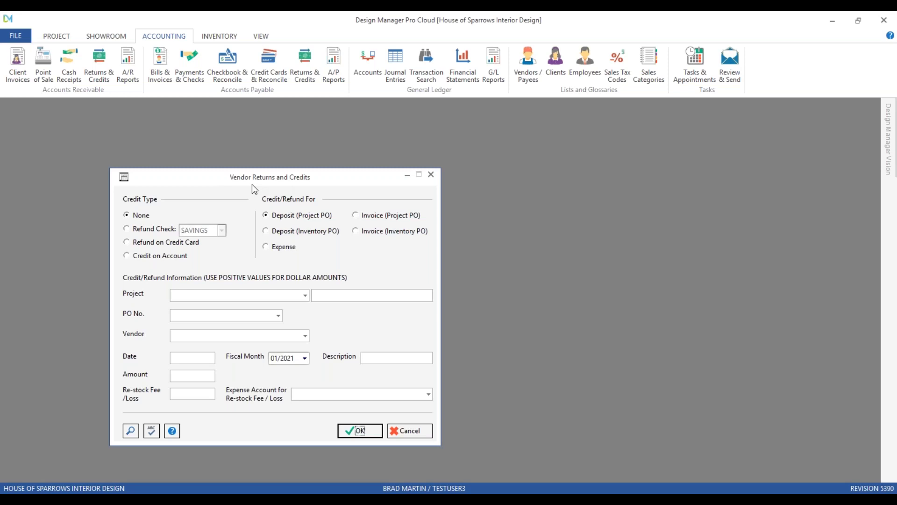
{"action": "left_click", "coordinate": [431, 175]}
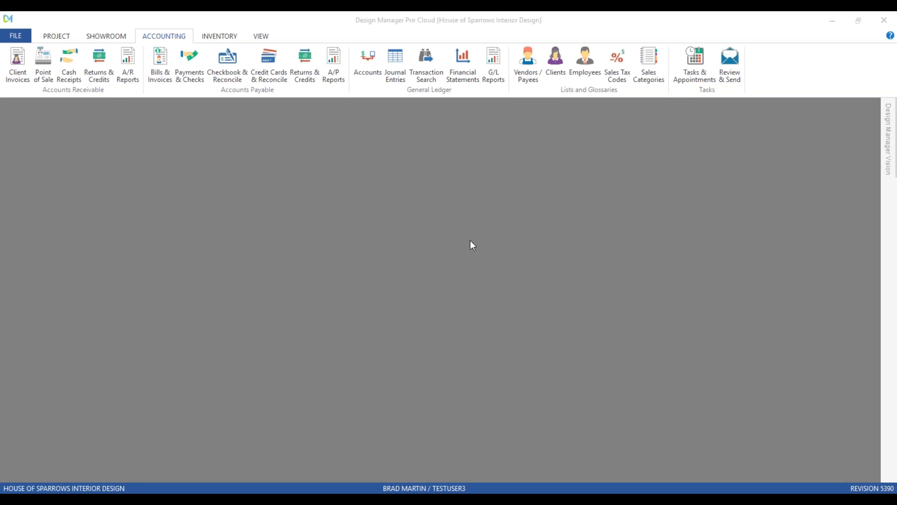
- Switch to Chrome, view the "Advanced Accounting 4: Vendor Returns and Credits" video page, and minimize the browser
{"action": "left_click", "coordinate": [333, 493]}
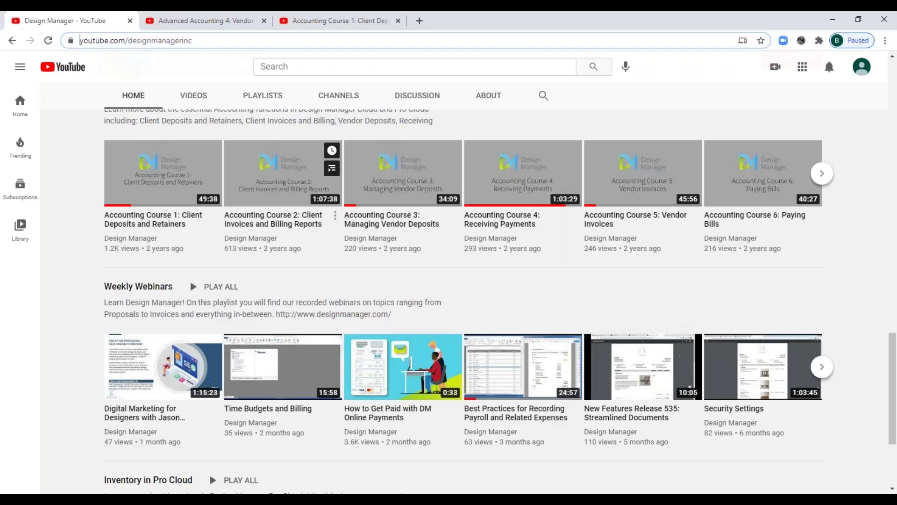
{"action": "left_click", "coordinate": [206, 22]}
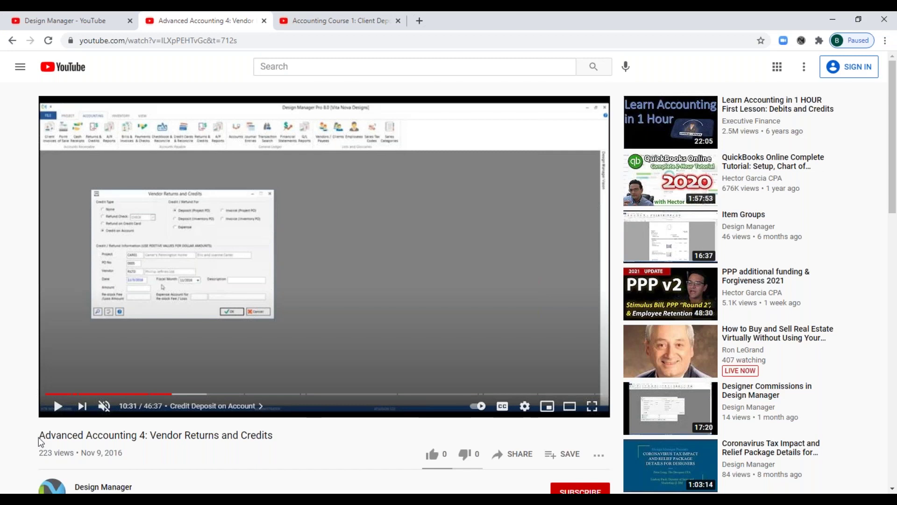
{"action": "left_click_drag", "start_coordinate": [39, 439], "coordinate": [163, 440]}
{"action": "left_click", "coordinate": [168, 445]}
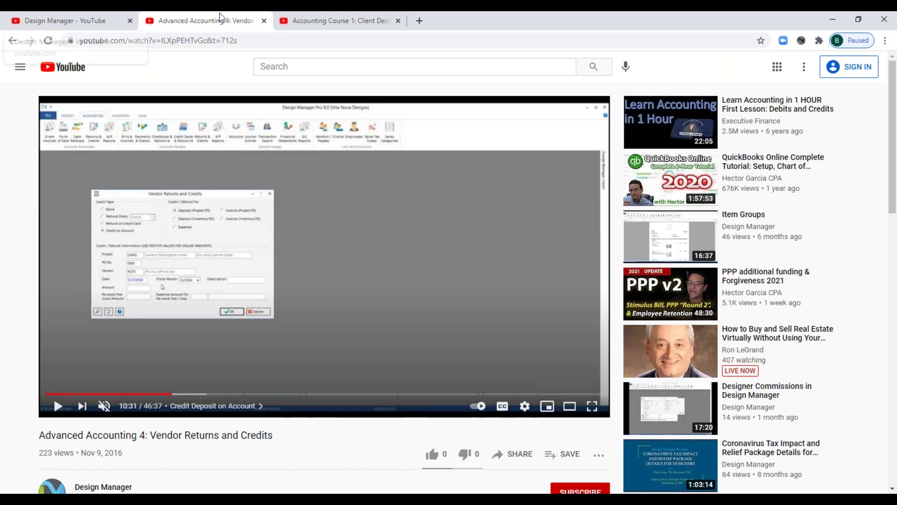
{"action": "left_click", "coordinate": [833, 20]}
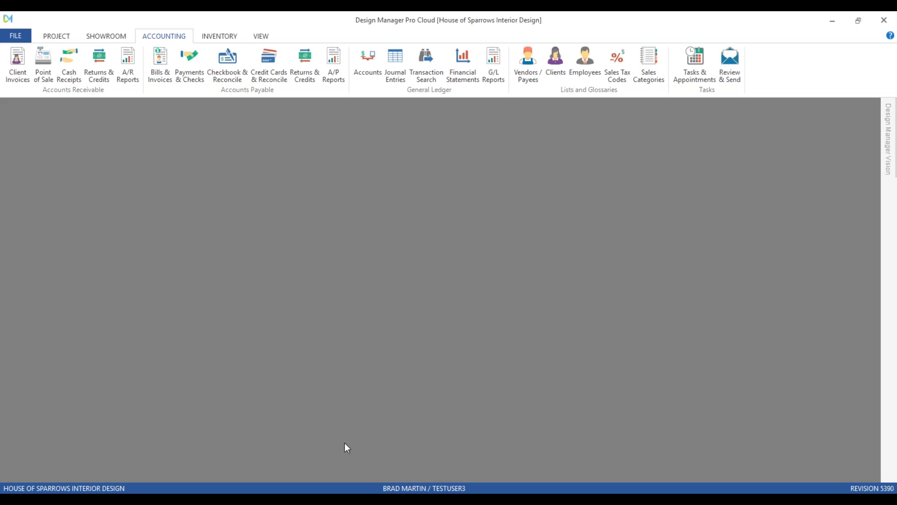
- Bring Chrome back, view the "Accounting Course 1: Client Deposits and Retainers" video page, and return to Design Manager
{"action": "left_click", "coordinate": [328, 493]}
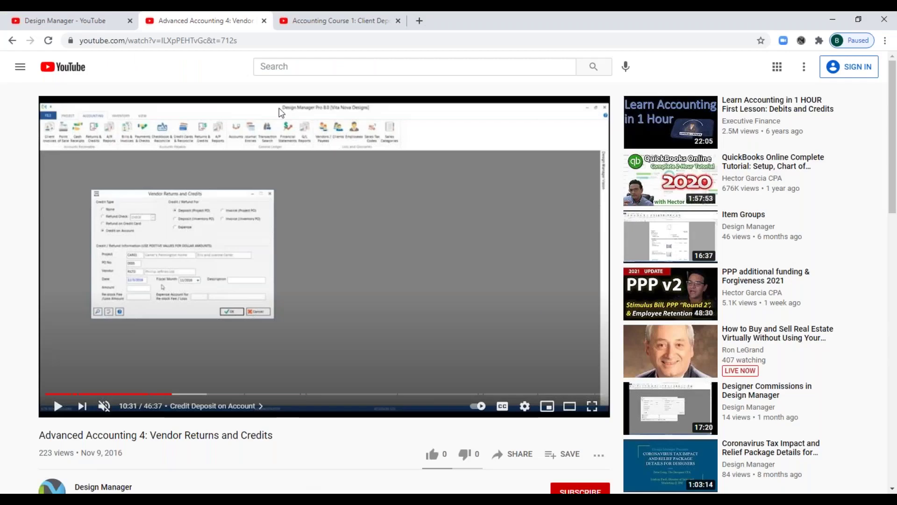
{"action": "left_click", "coordinate": [328, 22]}
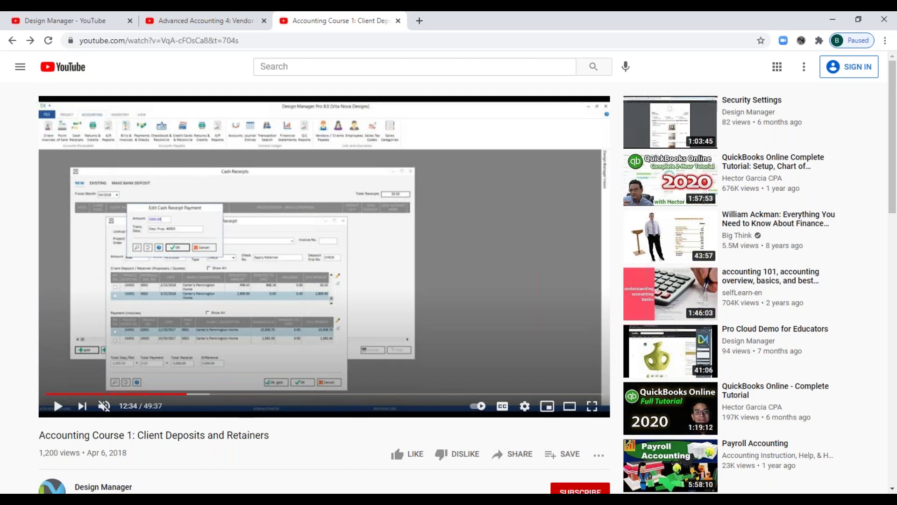
{"action": "left_click", "coordinate": [833, 19]}
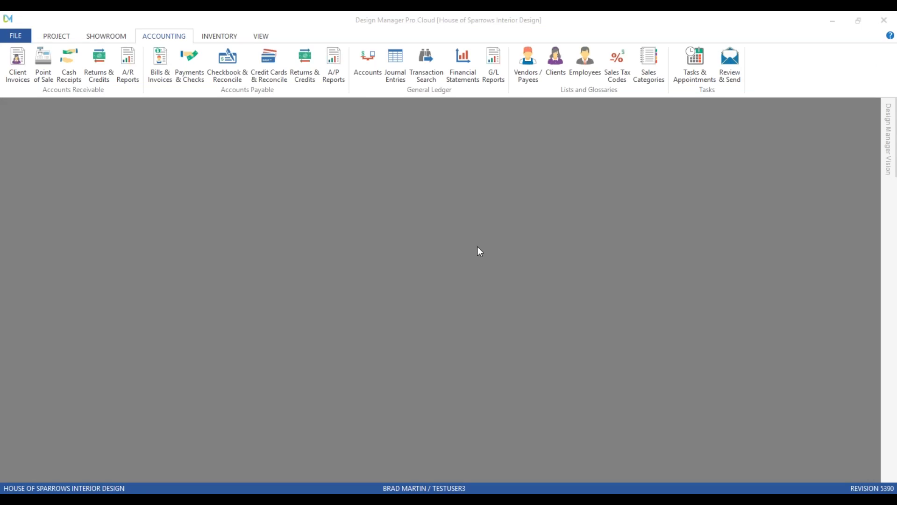
{"action": "key", "text": "super"}
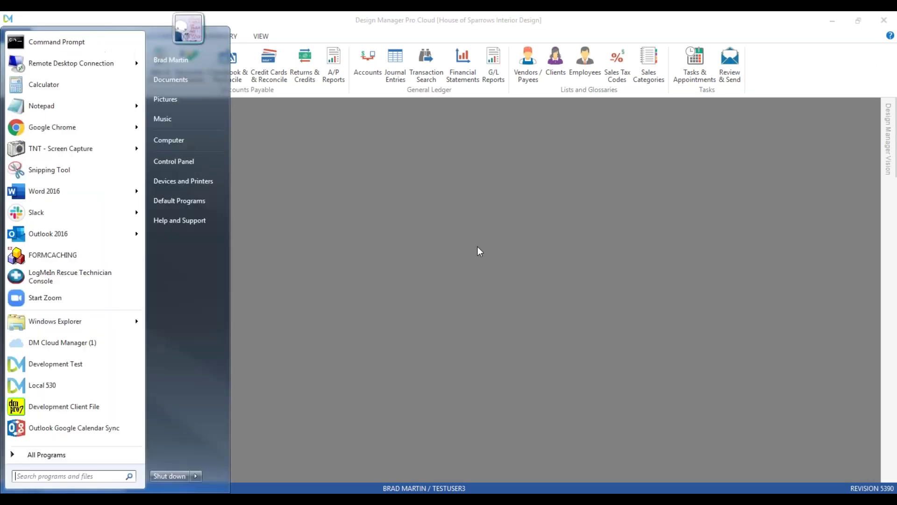
{"action": "key", "text": "super"}
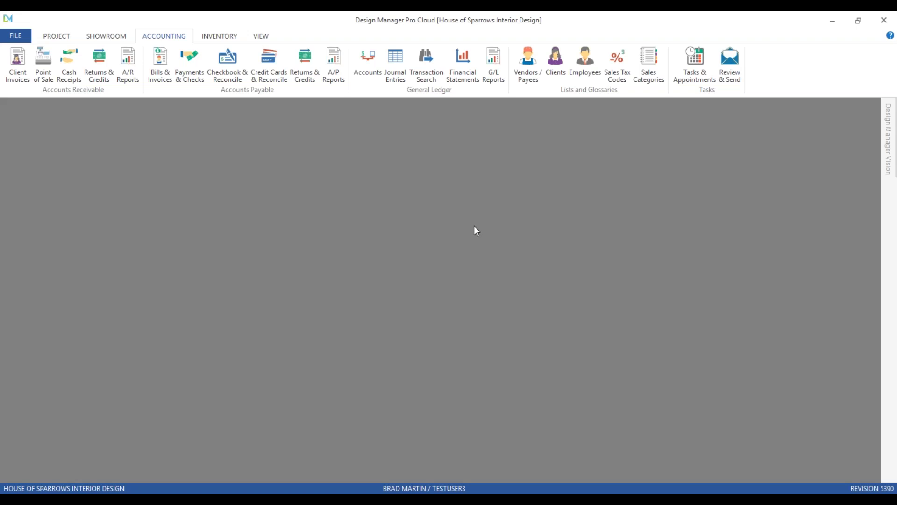
- Review the Coastal Cottage project's status summary and its open deposits and retainers, then close the status and minimize the project list
{"action": "left_click", "coordinate": [56, 36]}
{"action": "left_click", "coordinate": [60, 62]}
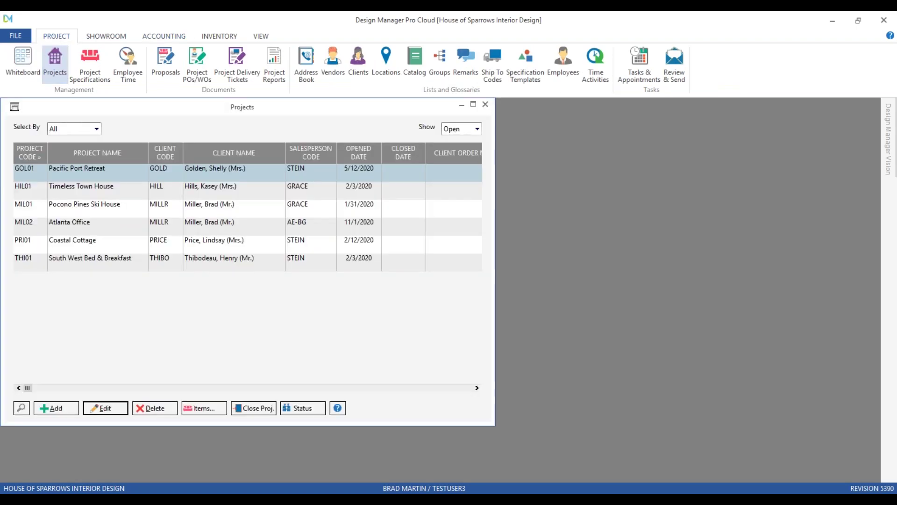
{"action": "left_click", "coordinate": [130, 247]}
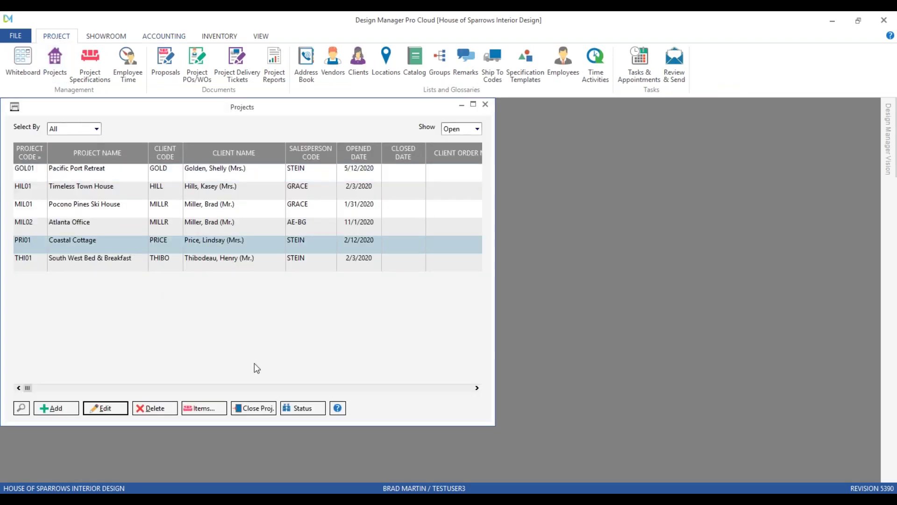
{"action": "left_click", "coordinate": [315, 410]}
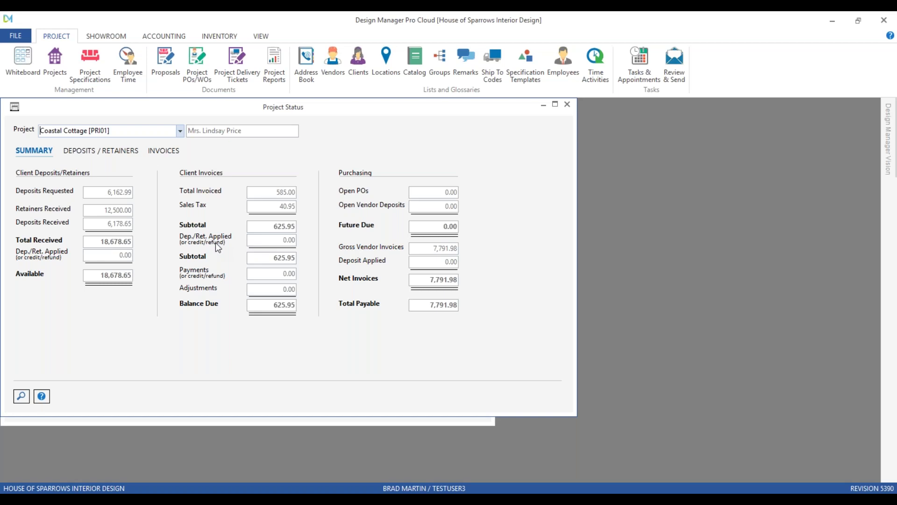
{"action": "left_click", "coordinate": [117, 153]}
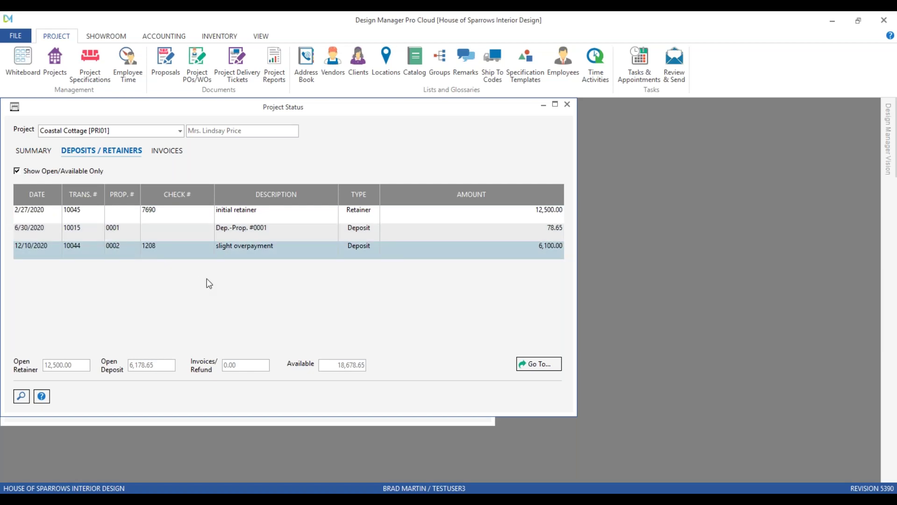
{"action": "left_click", "coordinate": [567, 105]}
{"action": "left_click", "coordinate": [462, 104]}
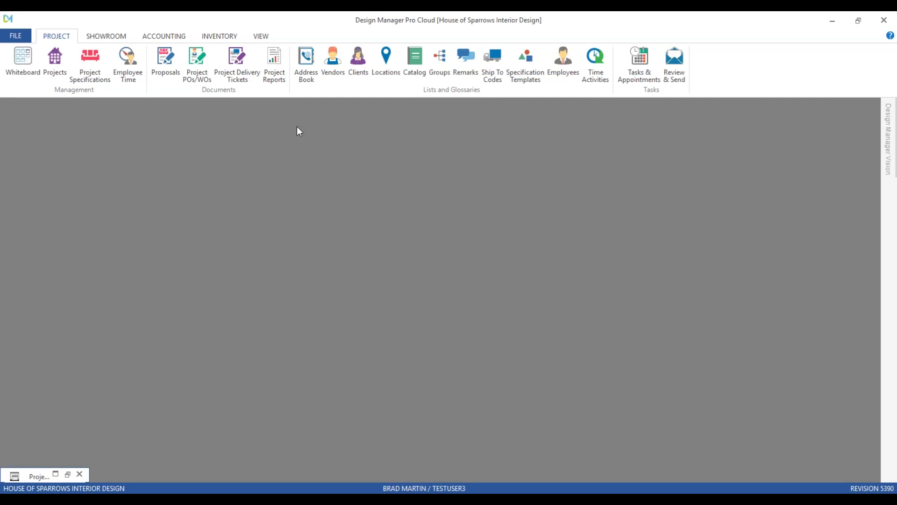
- Start a new client invoice for the Coastal Cottage [PRI01] project and enlarge the invoice window
{"action": "left_click", "coordinate": [157, 36]}
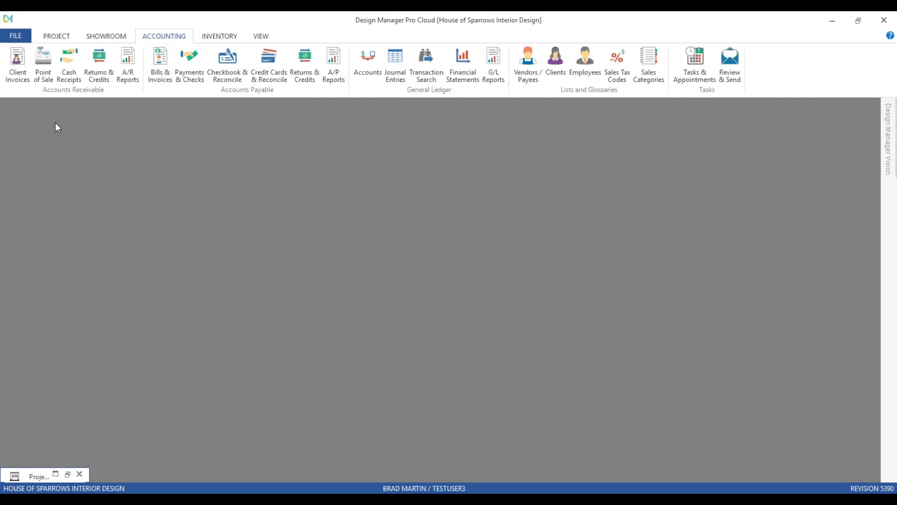
{"action": "left_click", "coordinate": [18, 63]}
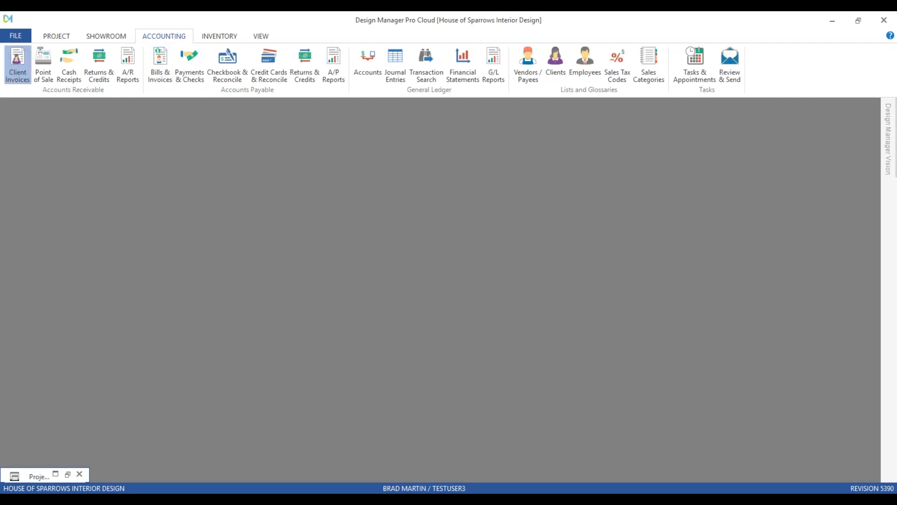
{"action": "left_click_drag", "start_coordinate": [158, 107], "coordinate": [206, 127]}
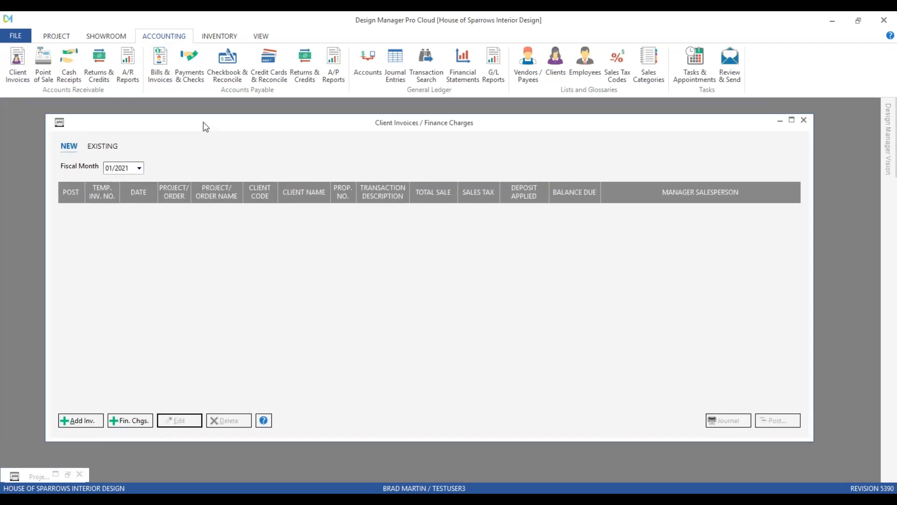
{"action": "left_click", "coordinate": [83, 420]}
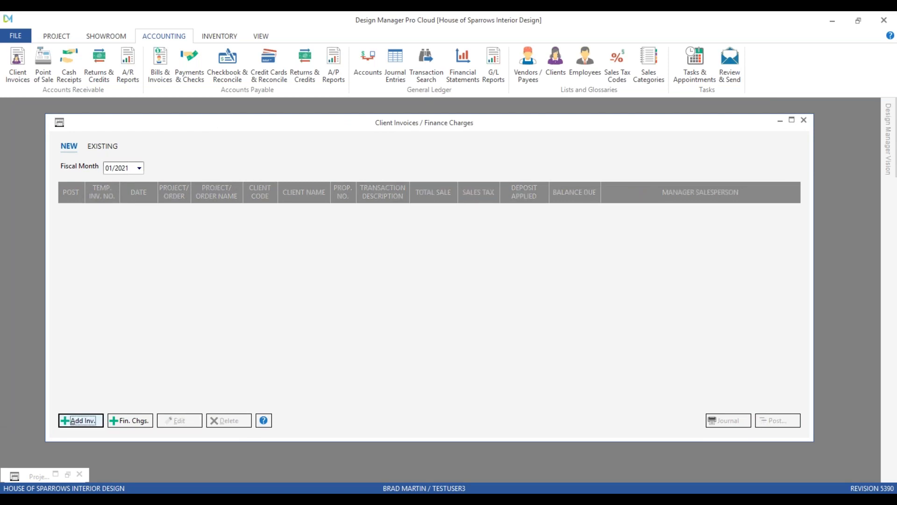
{"action": "type", "text": "co"}
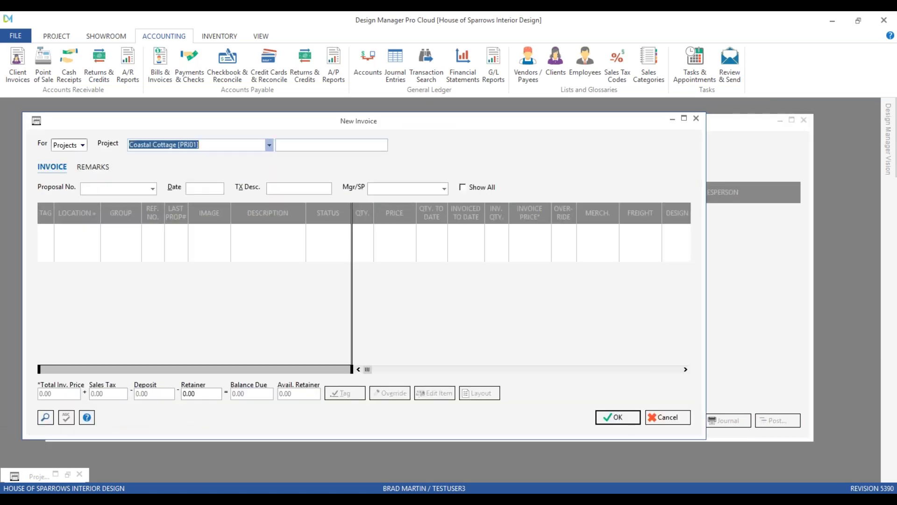
{"action": "key", "text": "Return"}
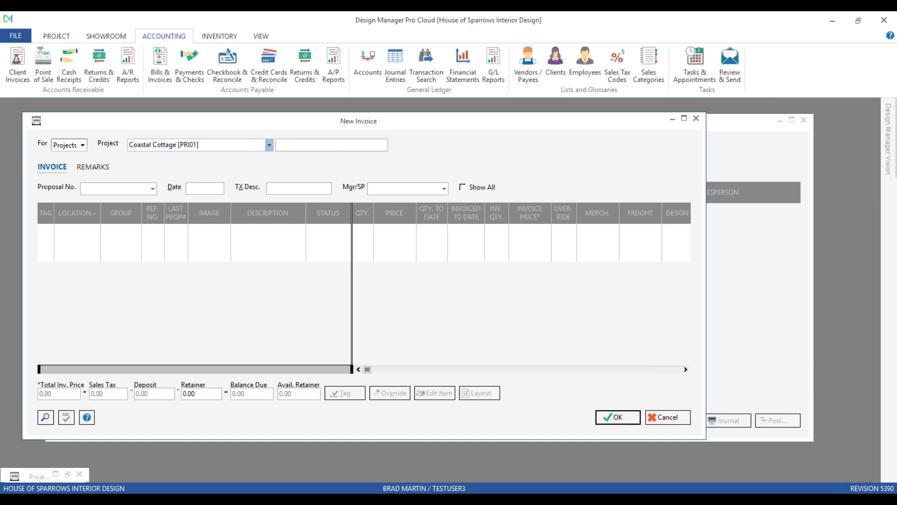
{"action": "left_click_drag", "start_coordinate": [712, 445], "coordinate": [782, 485]}
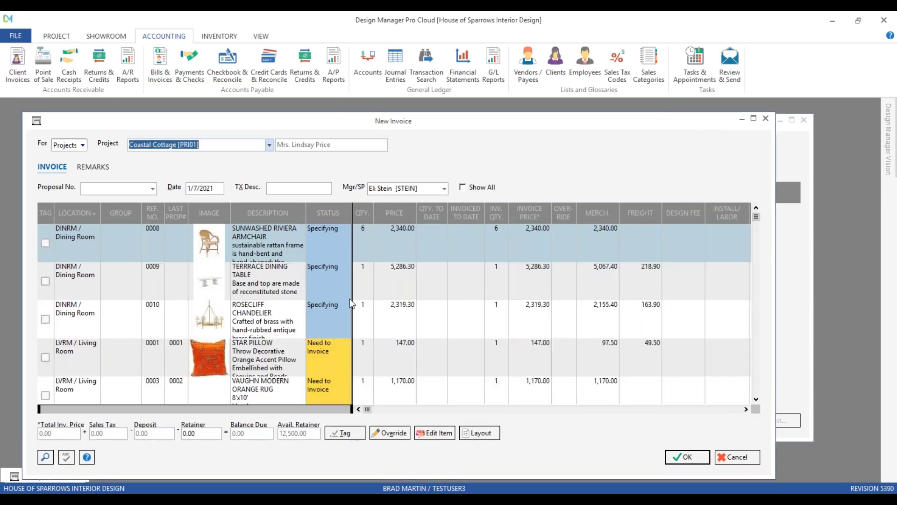
- Sort the invoice items by reference number and set the transaction description to "final invoice"
{"action": "left_click", "coordinate": [157, 215]}
{"action": "left_click", "coordinate": [280, 184]}
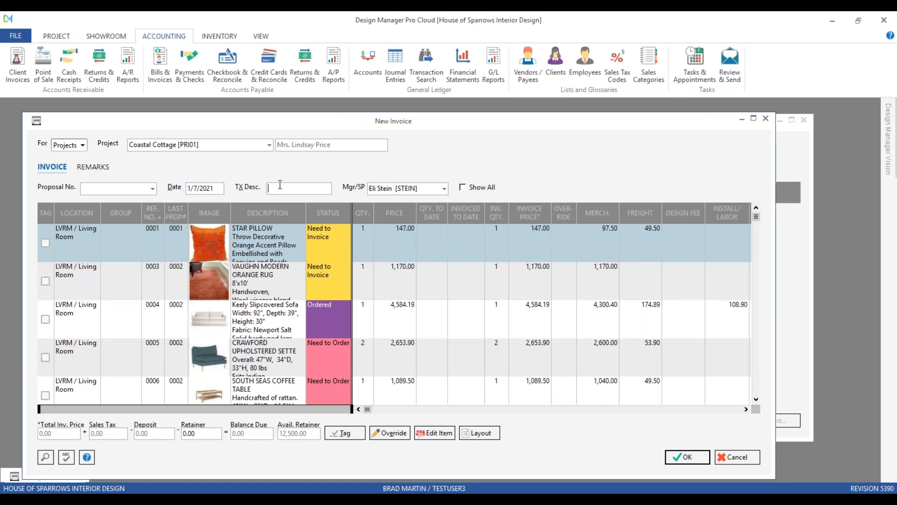
{"action": "type", "text": "final invoice"}
- Tag the star pillow, extend the tagging to all items of the new invoice, and check the item list
{"action": "left_click", "coordinate": [45, 243]}
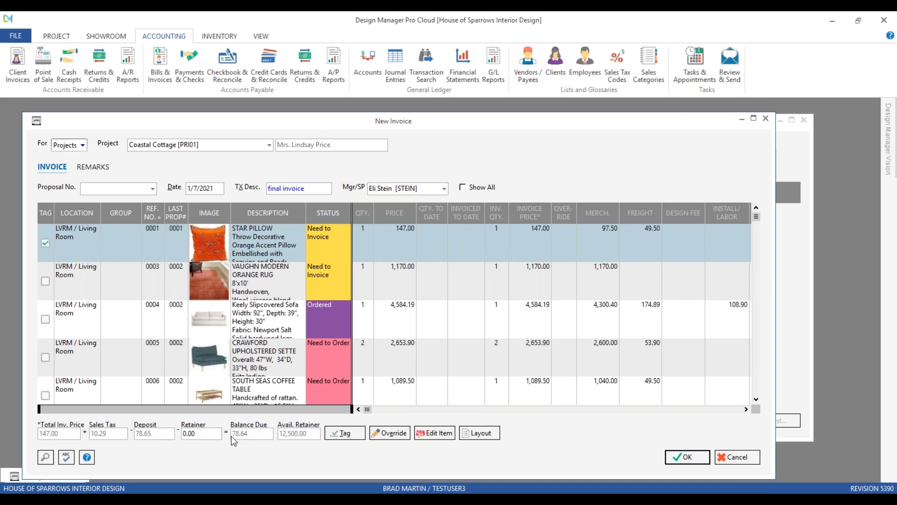
{"action": "left_click", "coordinate": [212, 433]}
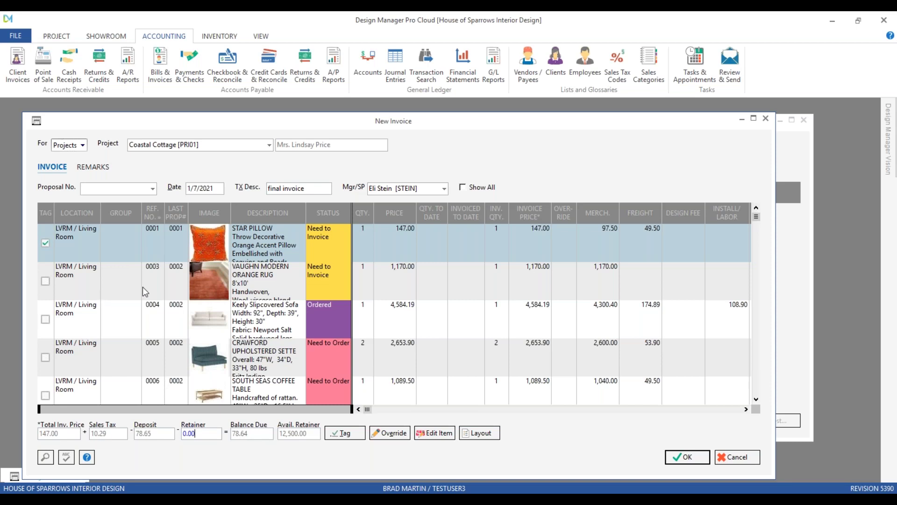
{"action": "left_click", "coordinate": [354, 437]}
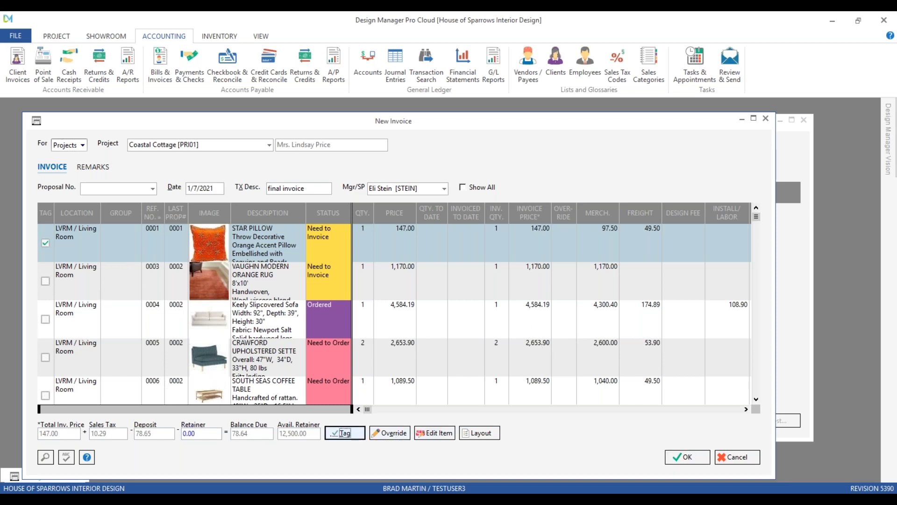
{"action": "left_click", "coordinate": [287, 204]}
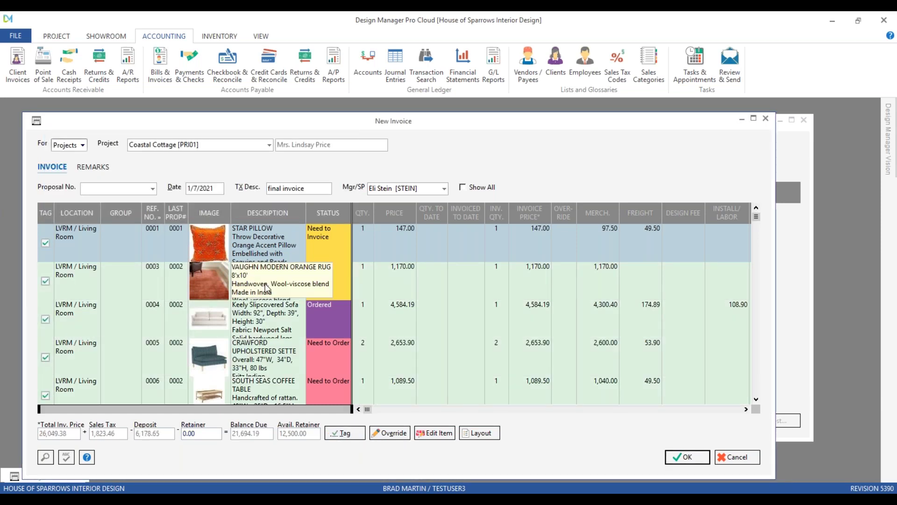
{"action": "scroll", "coordinate": [117, 334], "scroll_direction": "down", "scroll_amount": 3}
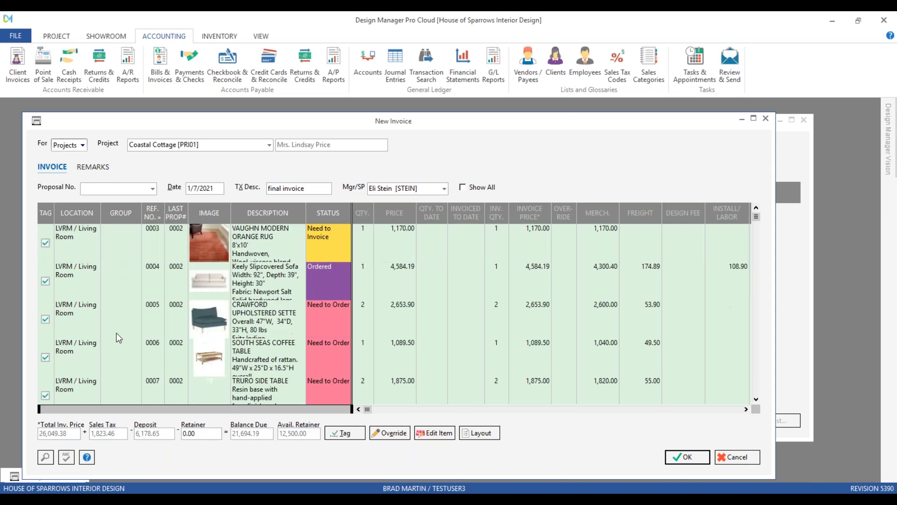
{"action": "scroll", "coordinate": [116, 334], "scroll_direction": "up", "scroll_amount": 3}
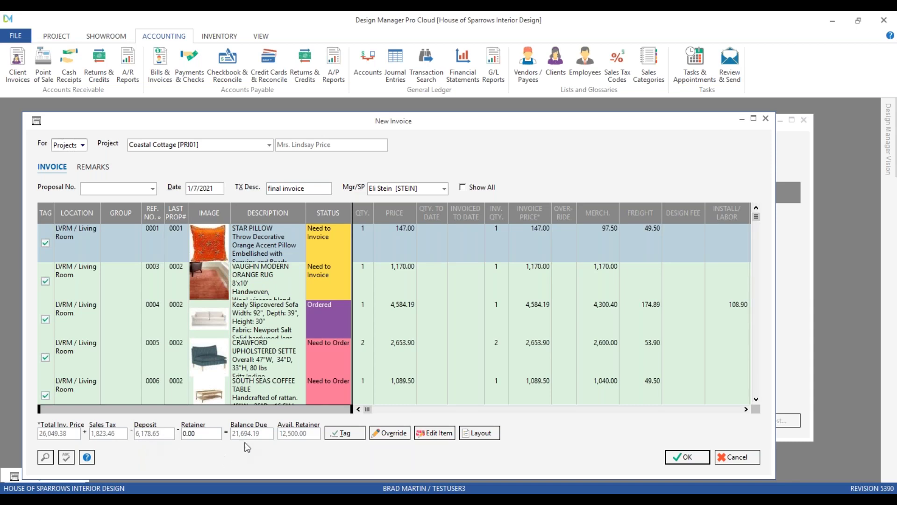
- Try to save the invoice with a retainer of 20,000.00 applied
{"action": "left_click", "coordinate": [188, 434]}
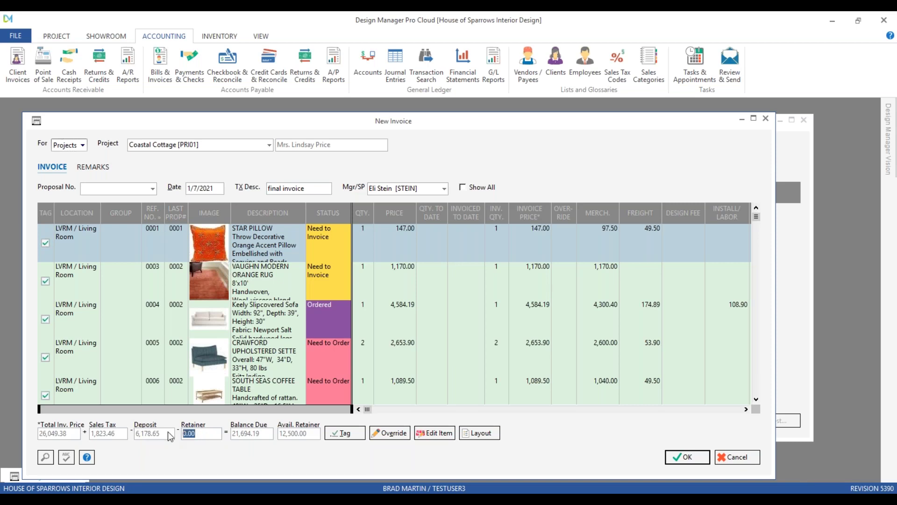
{"action": "type", "text": "20000"}
{"action": "key", "text": "Tab"}
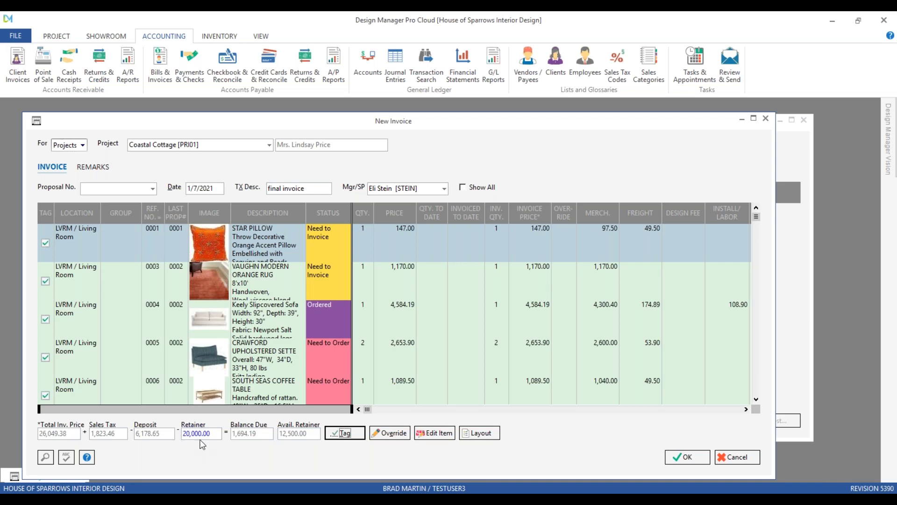
{"action": "left_click", "coordinate": [693, 460]}
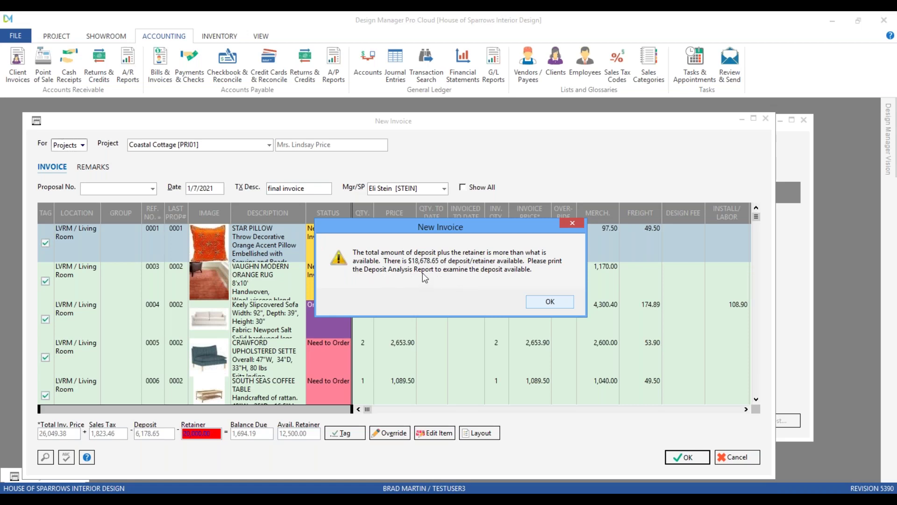
{"action": "left_click", "coordinate": [557, 301]}
- Set the applied retainer to 12,500.00 and save the invoice
{"action": "double_click", "coordinate": [198, 433]}
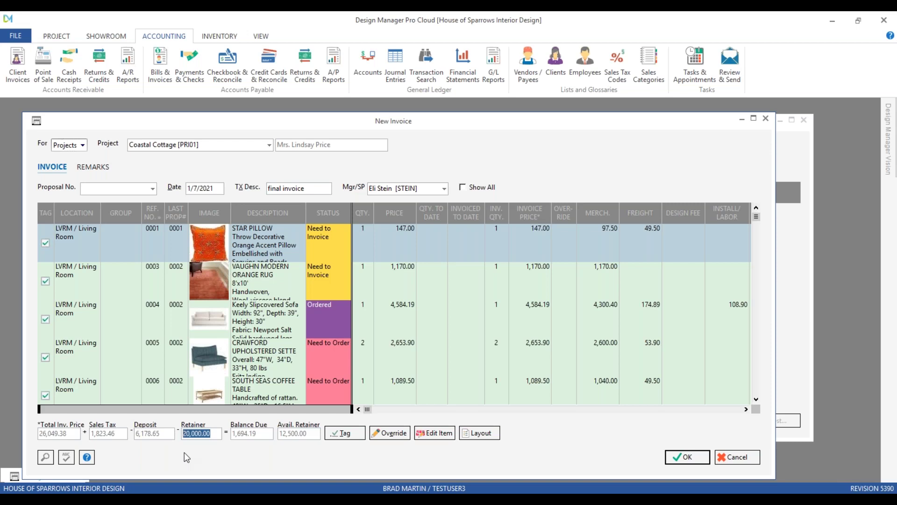
{"action": "type", "text": "12500"}
{"action": "key", "text": "Tab"}
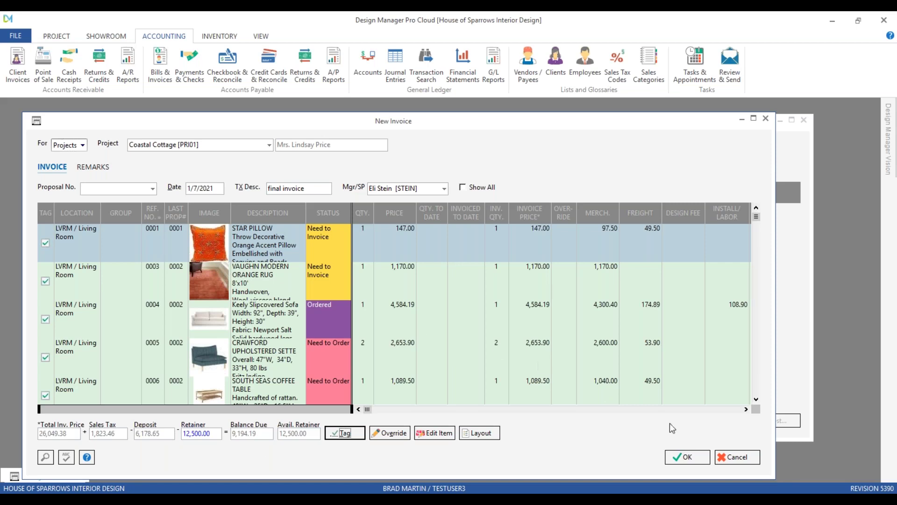
{"action": "left_click", "coordinate": [701, 458]}
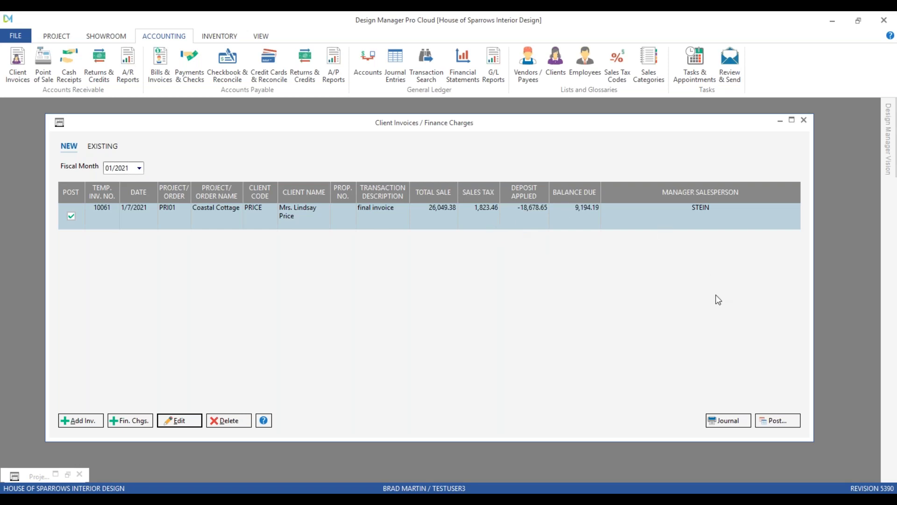
- Start posting the new invoice, preview it in the Modern style with pictures through to its final totals, and return to Design Manager
{"action": "left_click", "coordinate": [793, 425]}
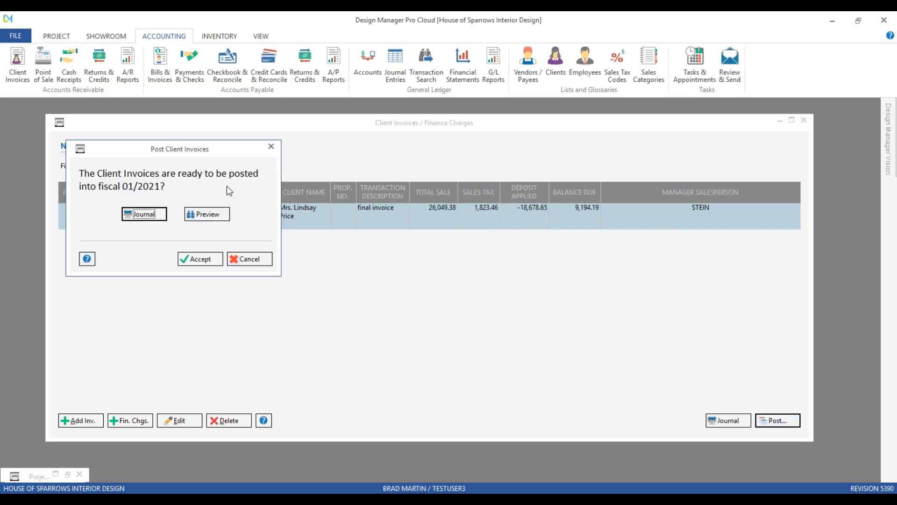
{"action": "left_click_drag", "start_coordinate": [209, 148], "coordinate": [224, 153]}
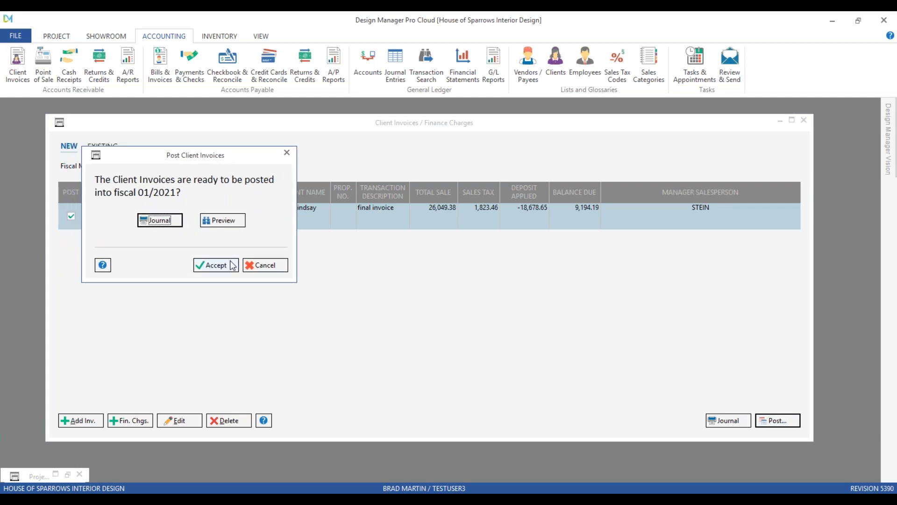
{"action": "left_click", "coordinate": [226, 221]}
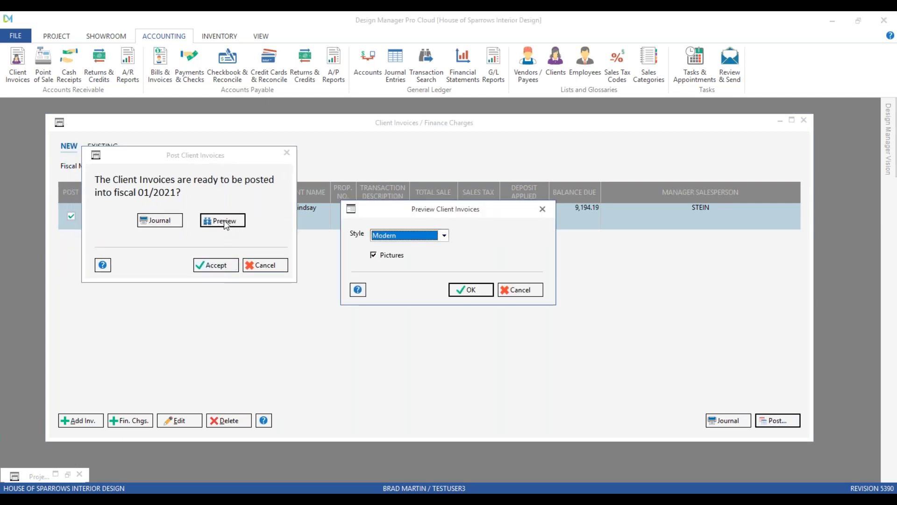
{"action": "left_click", "coordinate": [468, 290]}
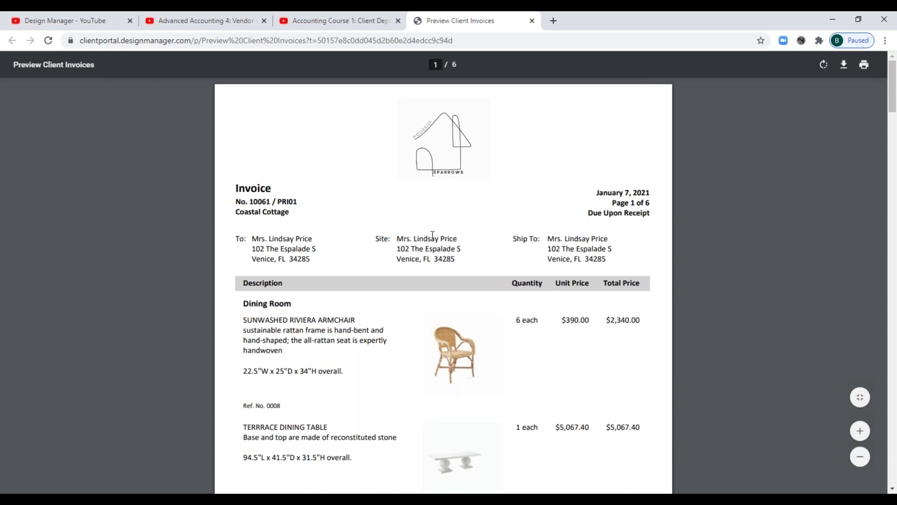
{"action": "key", "text": "End"}
{"action": "scroll", "coordinate": [433, 235], "scroll_direction": "up", "scroll_amount": 1}
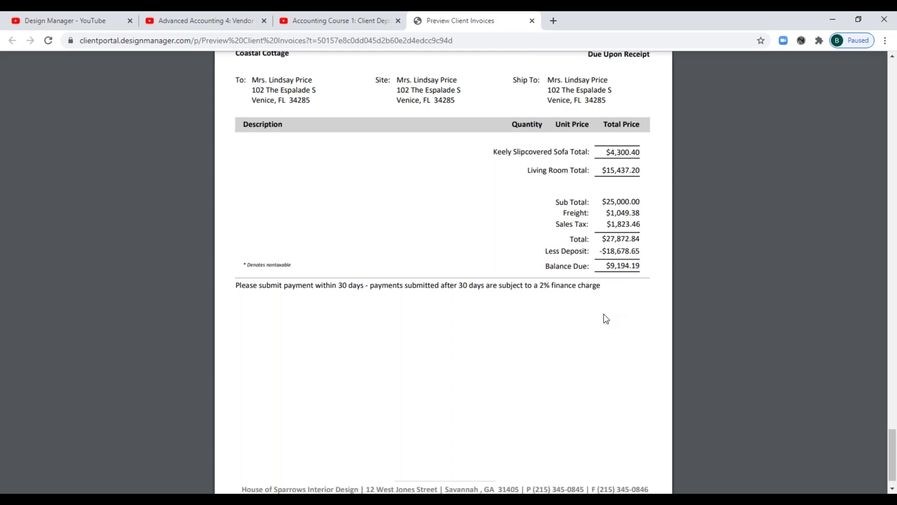
{"action": "left_click", "coordinate": [832, 19]}
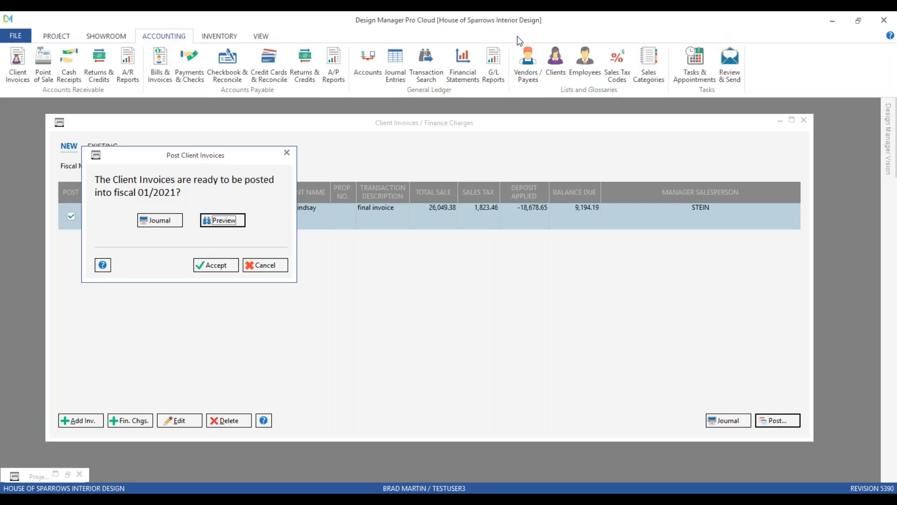
- Post the final invoice into fiscal 01/2021, look it up among the existing invoices, and return to the new invoices
{"action": "left_click", "coordinate": [227, 266]}
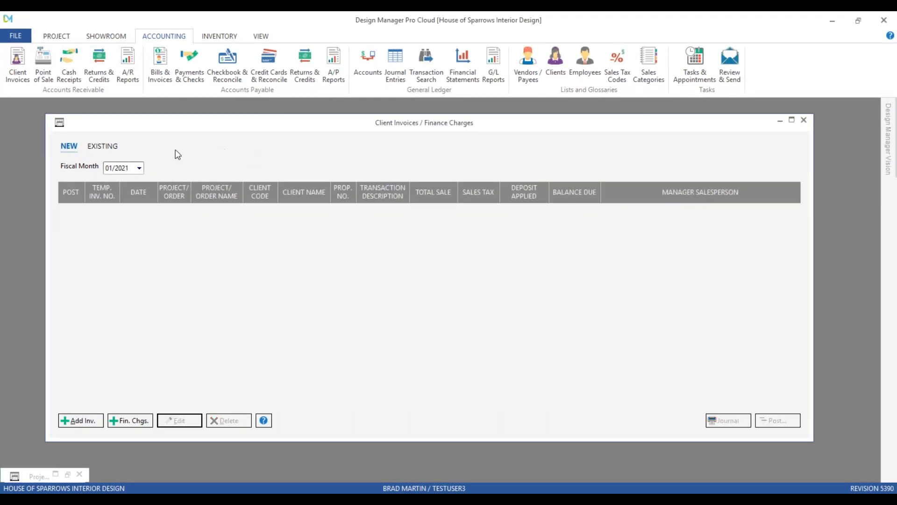
{"action": "left_click", "coordinate": [111, 149]}
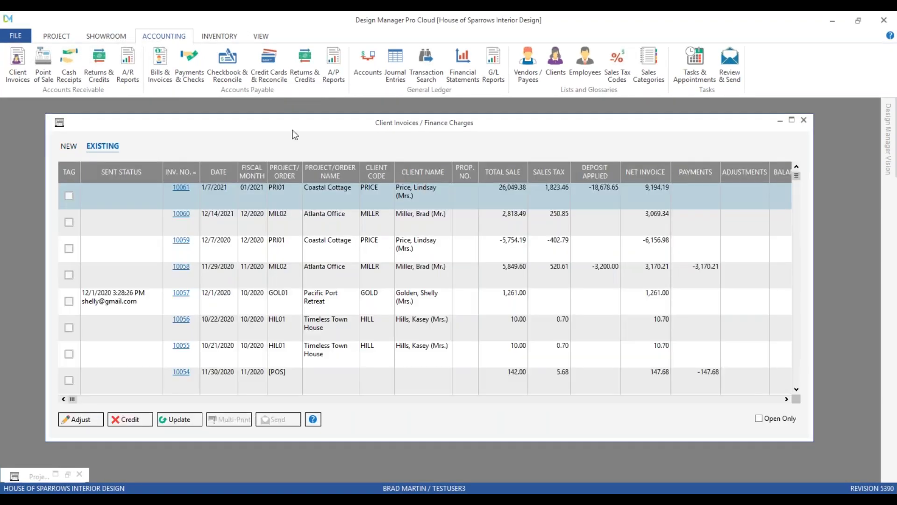
{"action": "left_click", "coordinate": [73, 148]}
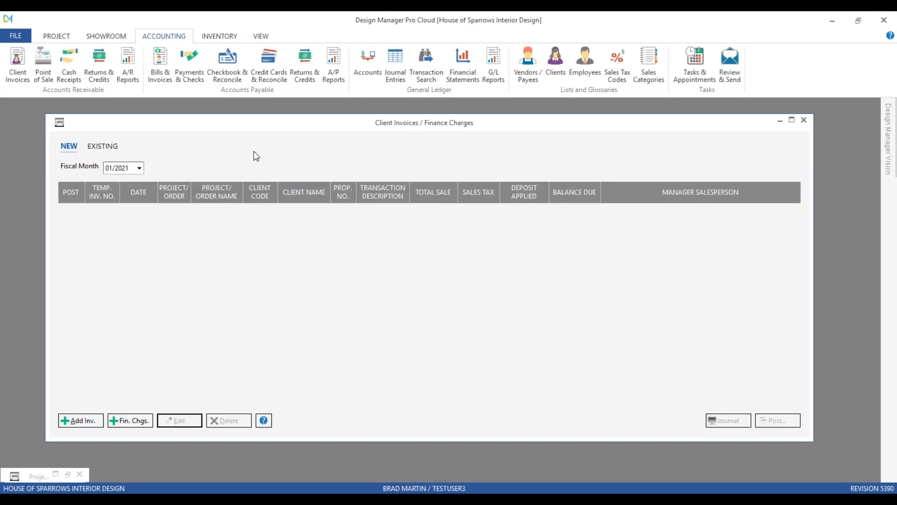
- Restore the project list and review the Coastal Cottage status: the summary, all deposits and retainers including used ones, and the open invoices
{"action": "left_click", "coordinate": [84, 421]}
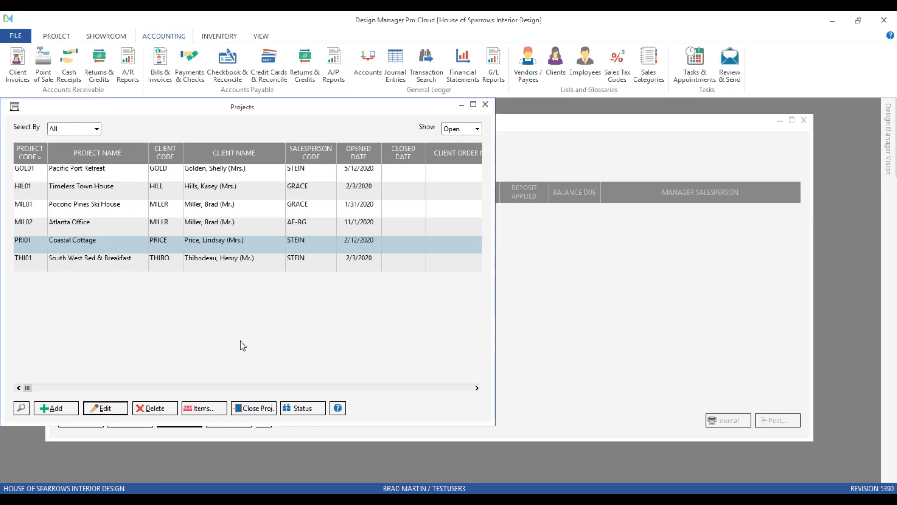
{"action": "left_click", "coordinate": [301, 409]}
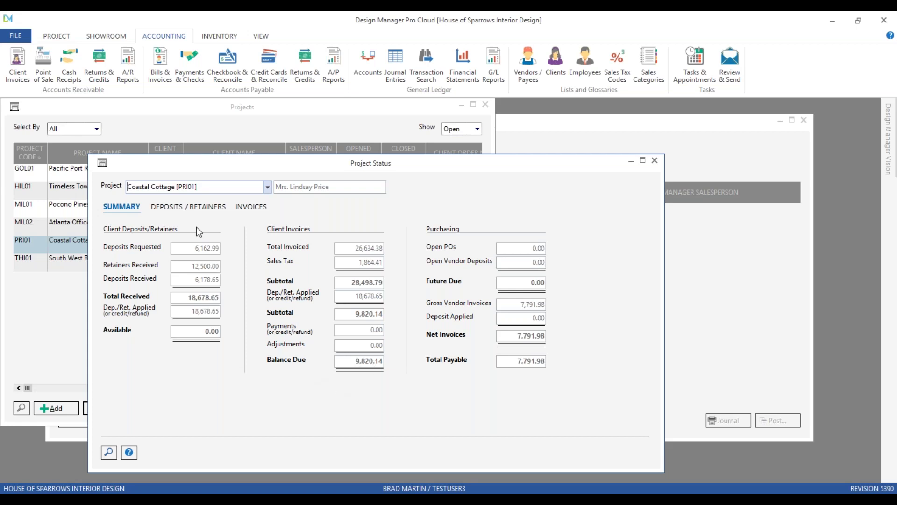
{"action": "left_click", "coordinate": [197, 208]}
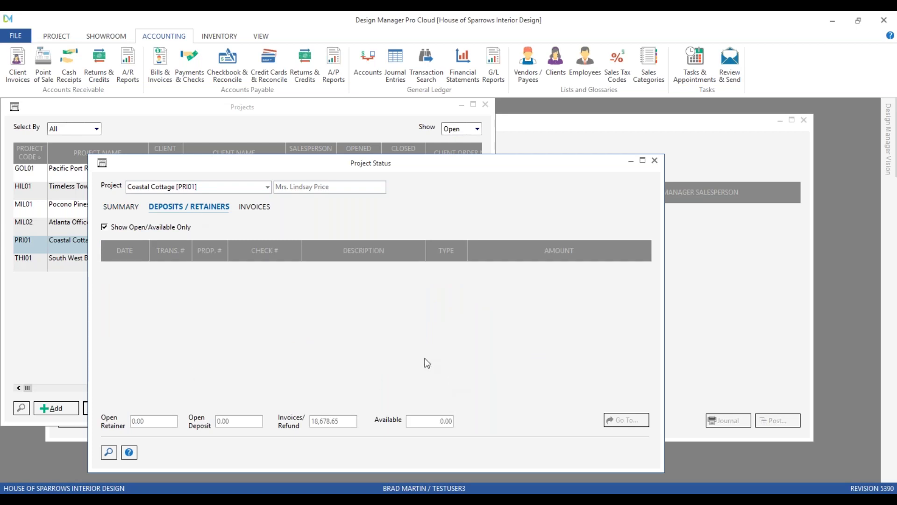
{"action": "left_click", "coordinate": [132, 228]}
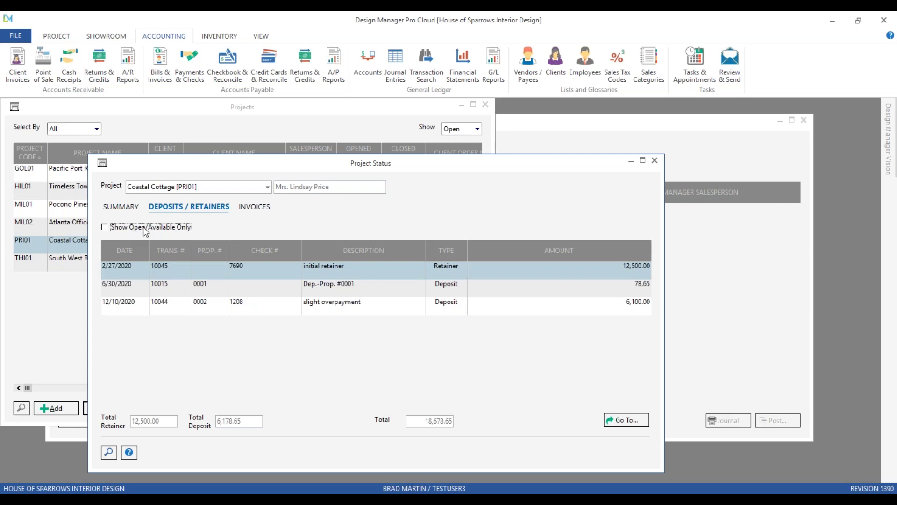
{"action": "left_click", "coordinate": [334, 305]}
{"action": "left_click", "coordinate": [335, 289]}
{"action": "left_click", "coordinate": [330, 270]}
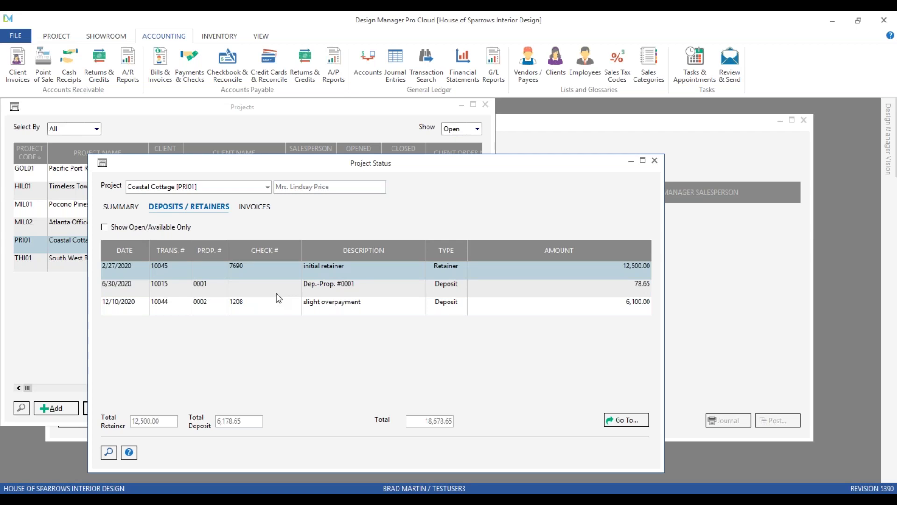
{"action": "left_click", "coordinate": [256, 207]}
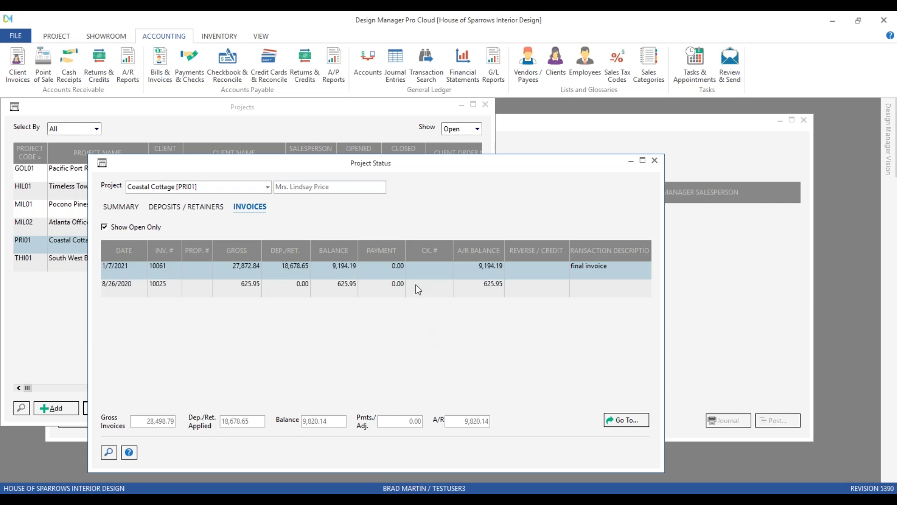
- Go to the Coastal Cottage final invoice from the project status and credit it with the transaction description "do not apply retainer"
{"action": "left_click", "coordinate": [626, 420]}
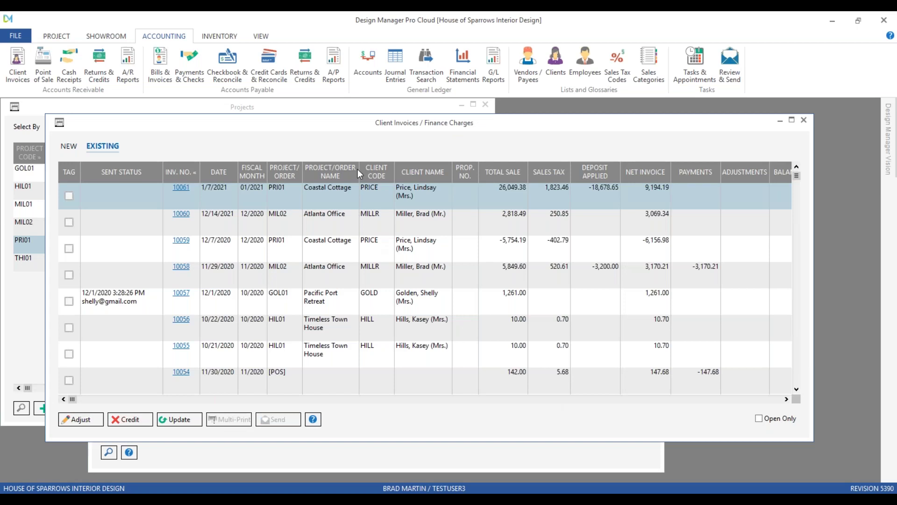
{"action": "left_click", "coordinate": [391, 192]}
{"action": "left_click", "coordinate": [140, 422]}
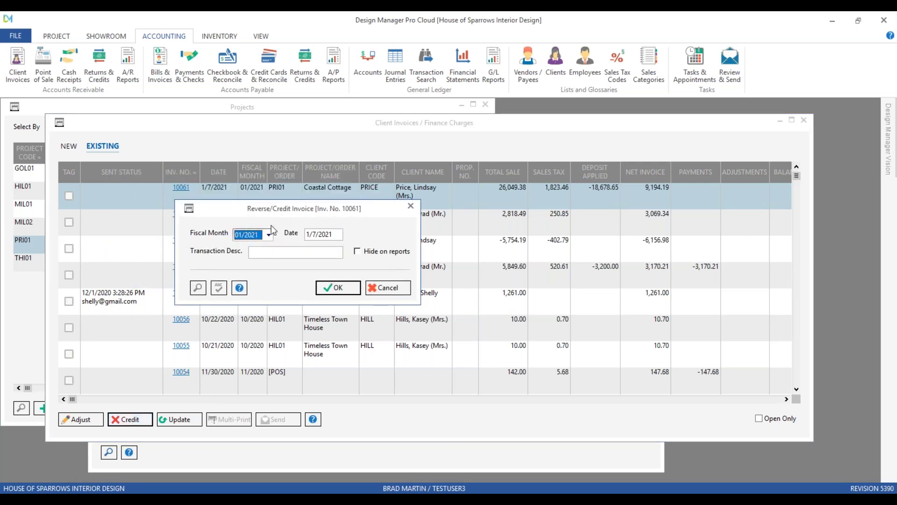
{"action": "left_click", "coordinate": [322, 252]}
{"action": "type", "text": "do not apply retainer"}
{"action": "left_click", "coordinate": [337, 287]}
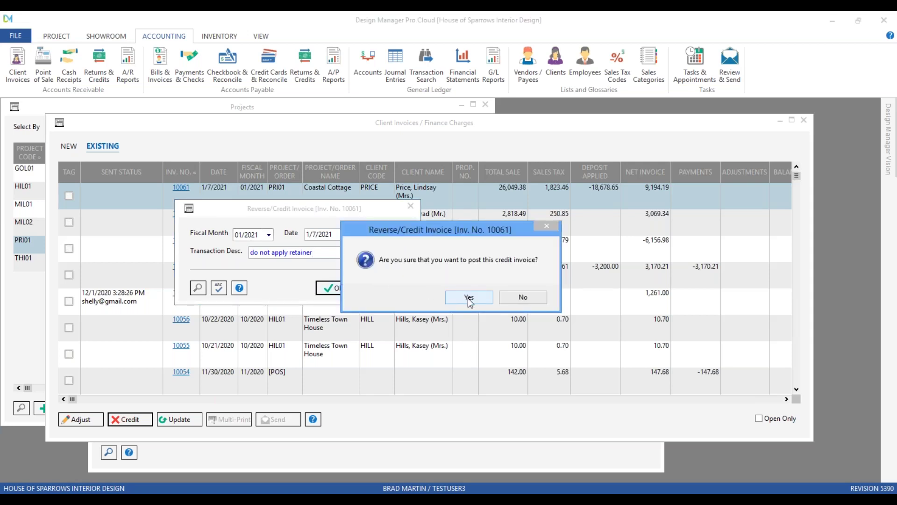
{"action": "left_click", "coordinate": [469, 297]}
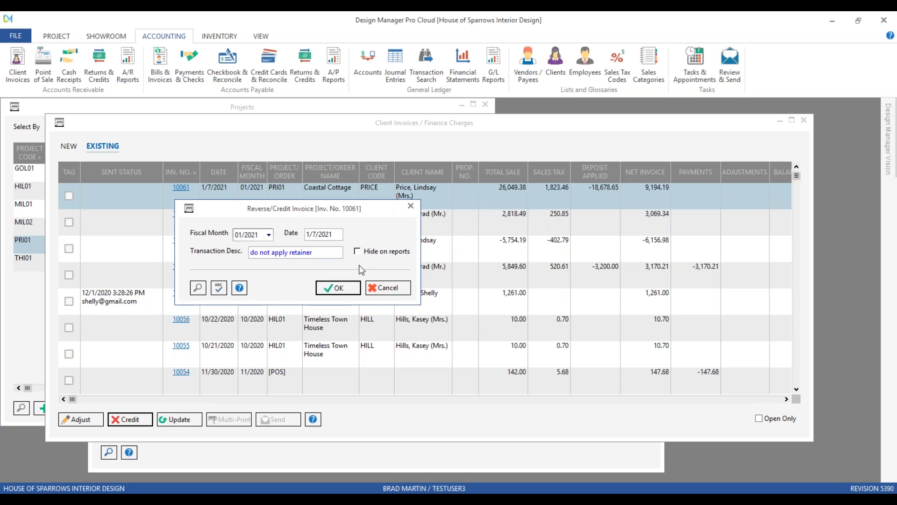
{"action": "left_click", "coordinate": [338, 288]}
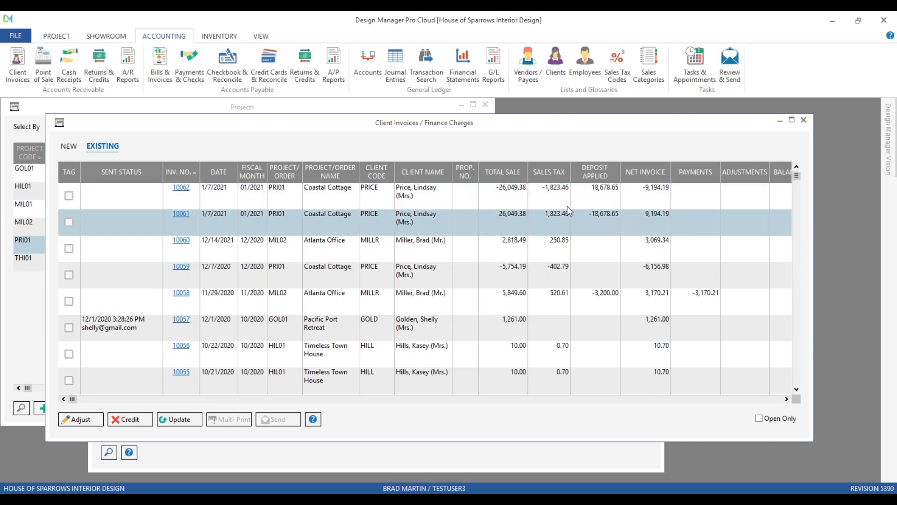
- Examine the transaction description and reversal columns for the new credit and the original final invoice
{"action": "left_click", "coordinate": [787, 398]}
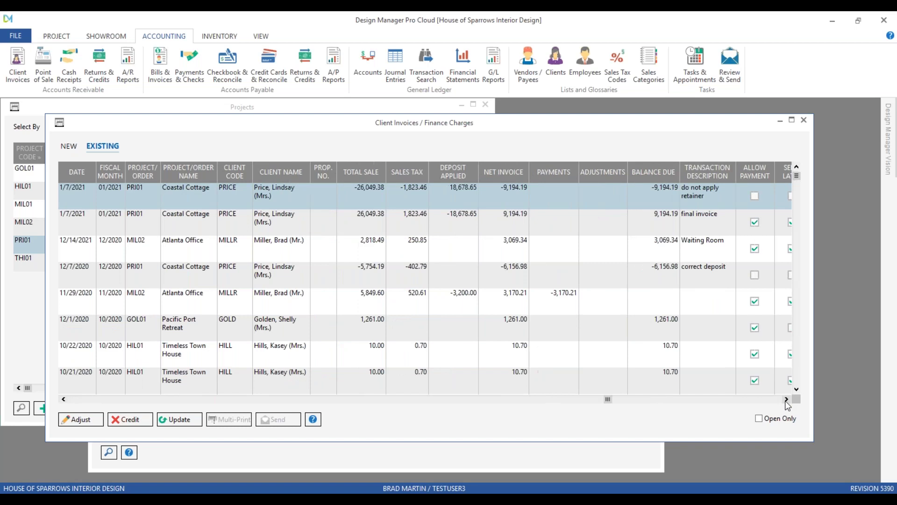
{"action": "left_click", "coordinate": [787, 399]}
{"action": "left_click", "coordinate": [786, 399]}
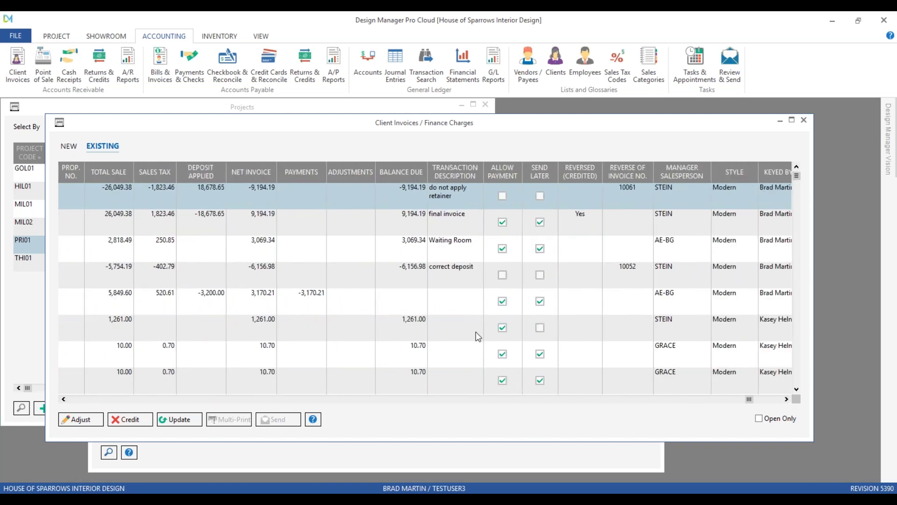
{"action": "left_click", "coordinate": [591, 222]}
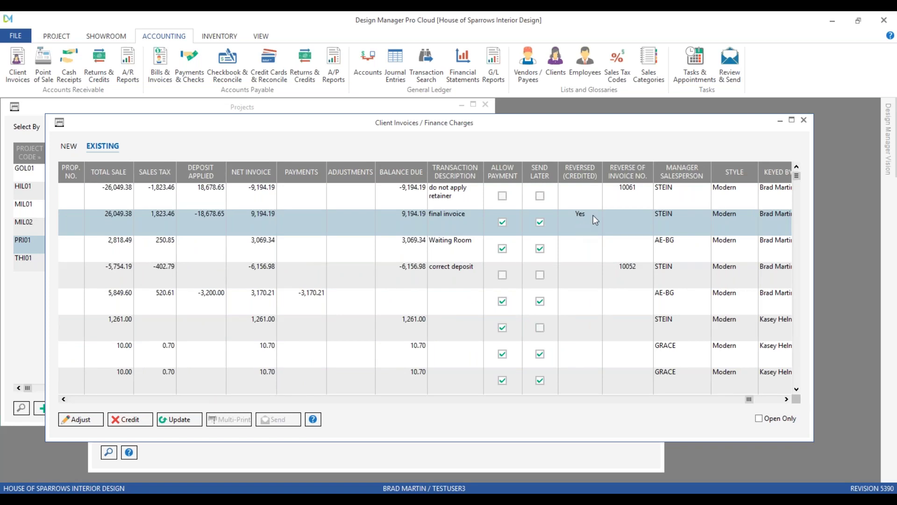
- Compare the reversed marker on the original final invoice with the reversed invoice number on its credit
{"action": "left_click", "coordinate": [617, 192]}
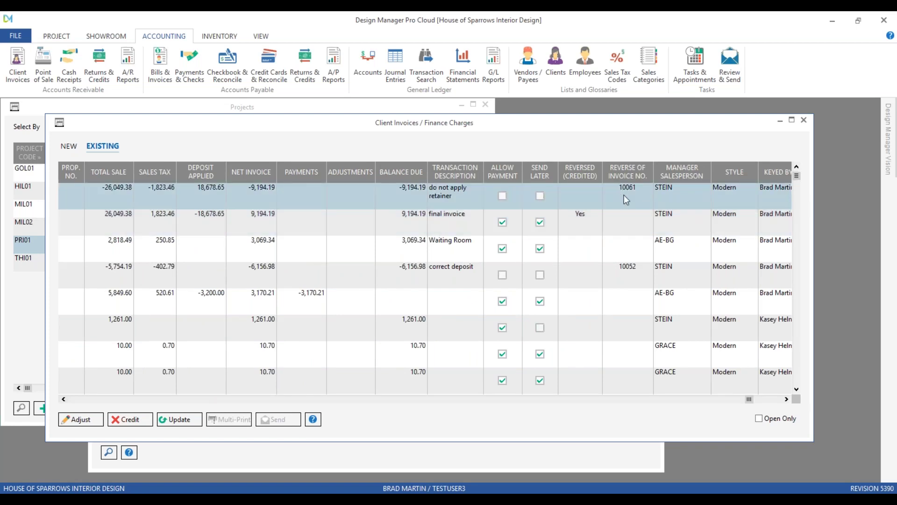
{"action": "left_click", "coordinate": [599, 215]}
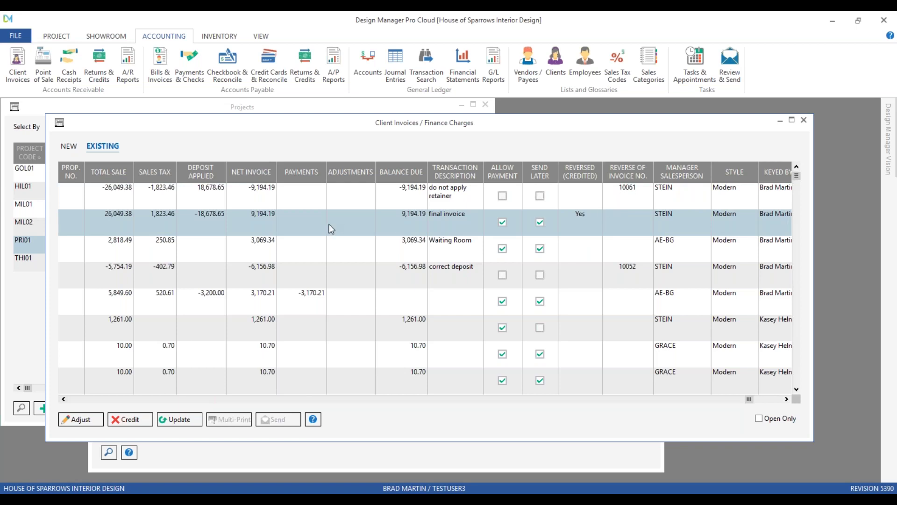
{"action": "left_click", "coordinate": [610, 199]}
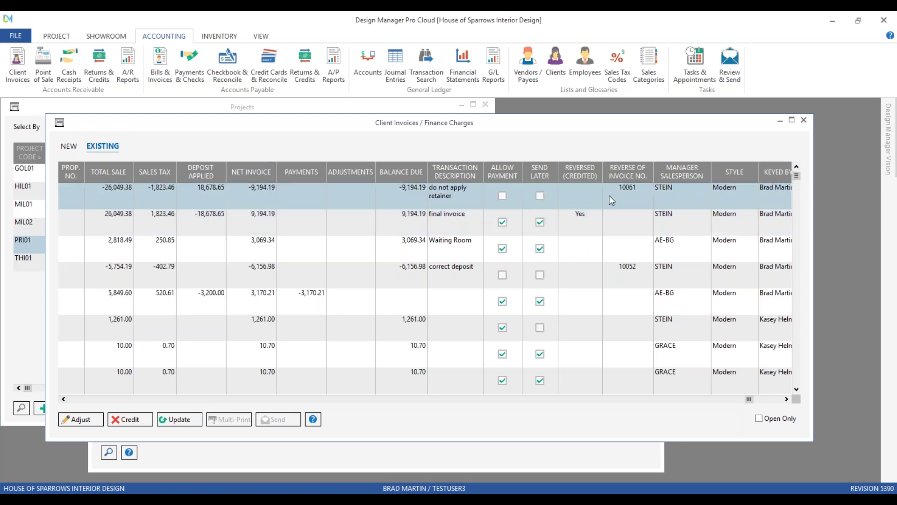
{"action": "left_click", "coordinate": [609, 196]}
- View the credit memo document for invoice 10062 through to its totals, and return to the existing invoices
{"action": "left_click", "coordinate": [86, 402]}
{"action": "left_click", "coordinate": [86, 402]}
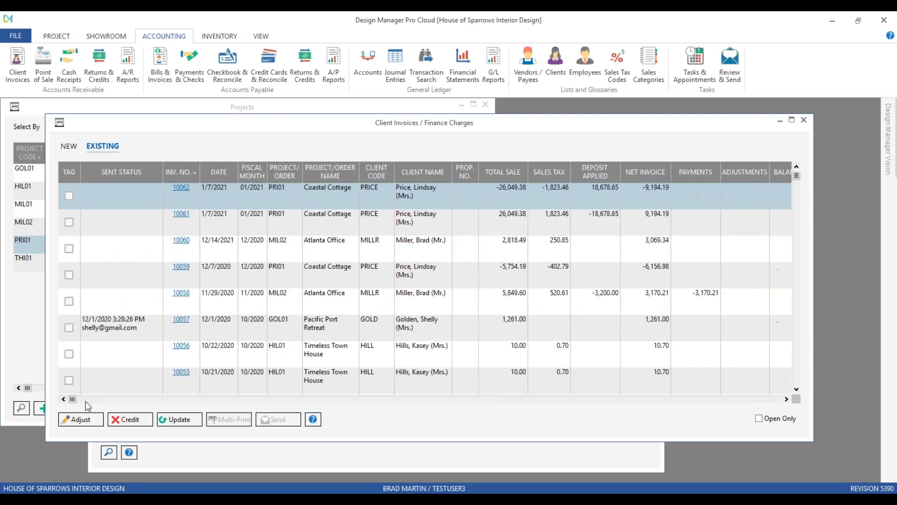
{"action": "left_click", "coordinate": [180, 187]}
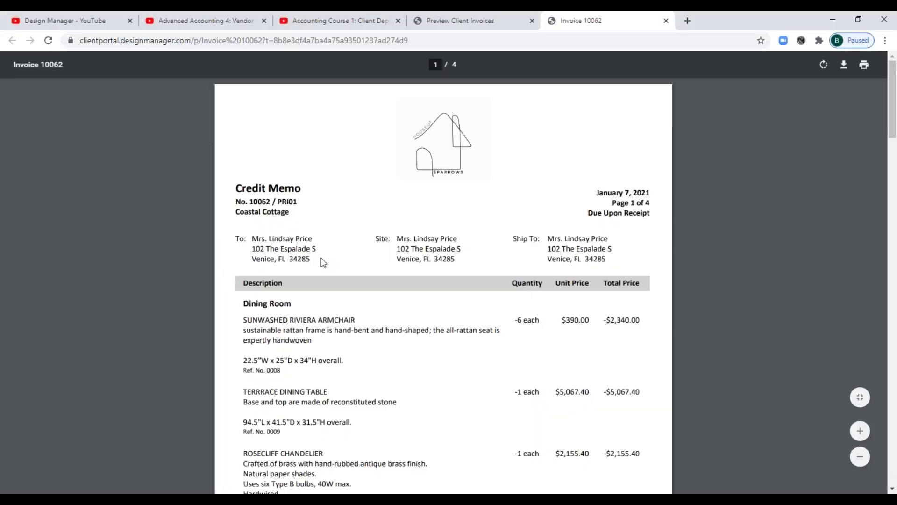
{"action": "scroll", "coordinate": [321, 261], "scroll_direction": "down", "scroll_amount": 1}
{"action": "scroll", "coordinate": [322, 259], "scroll_direction": "down", "scroll_amount": 15}
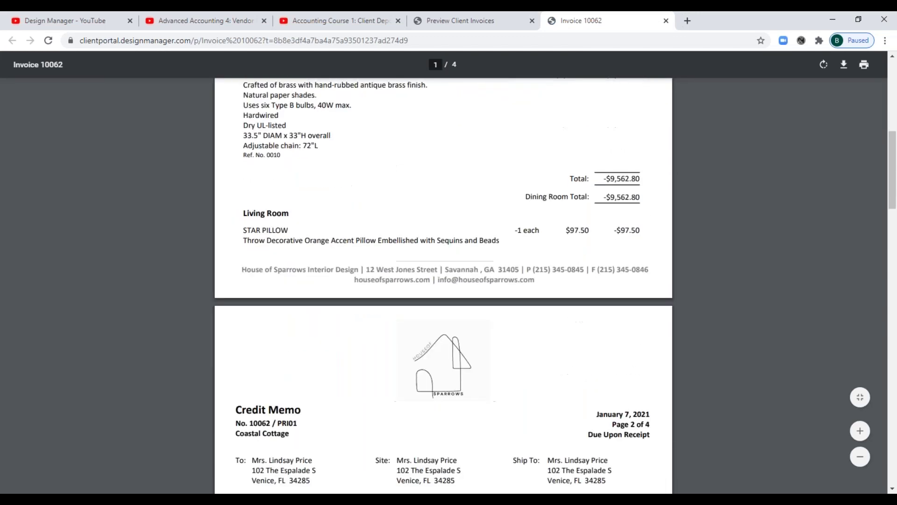
{"action": "scroll", "coordinate": [443, 286], "scroll_direction": "down", "scroll_amount": 1}
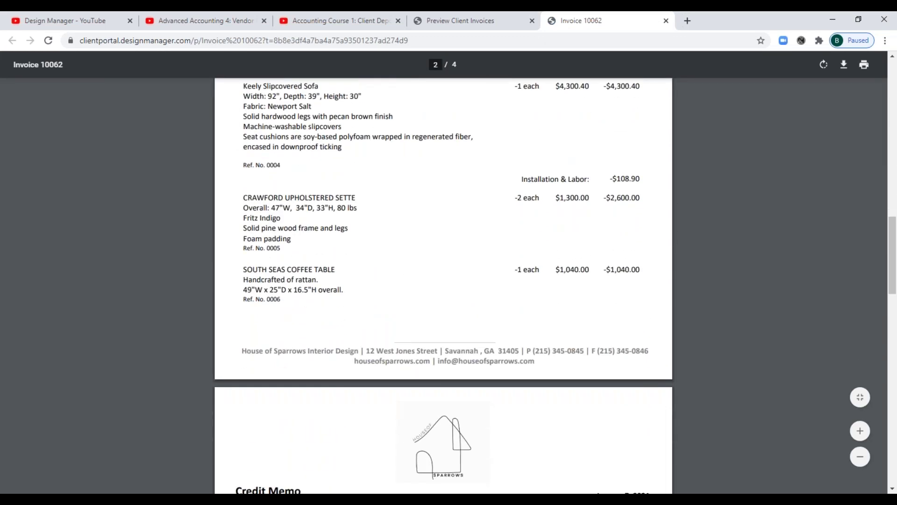
{"action": "scroll", "coordinate": [608, 215], "scroll_direction": "down", "scroll_amount": 9}
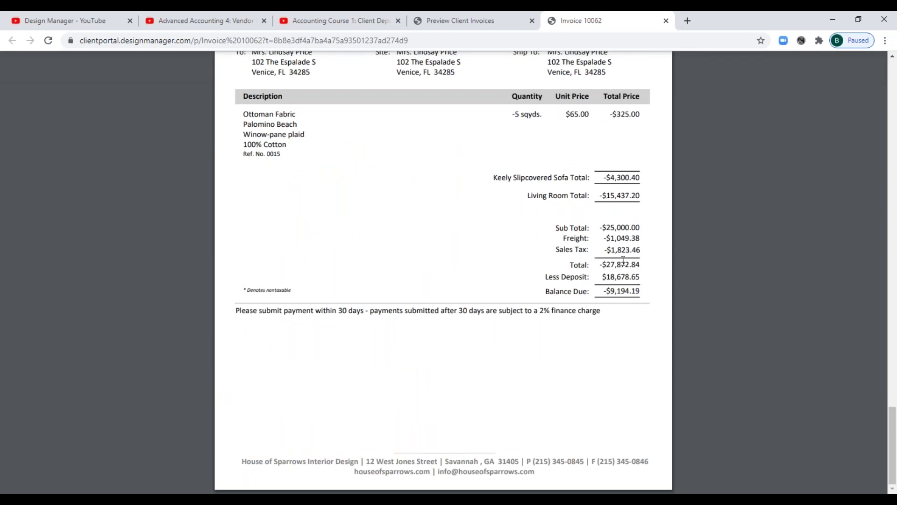
{"action": "left_click", "coordinate": [831, 21]}
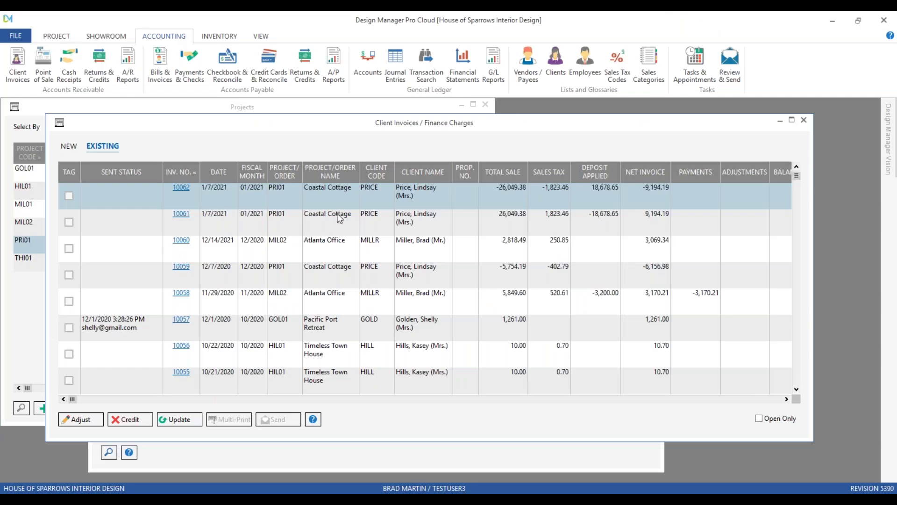
- Close the invoices and outdated project status, and reopen the Coastal Cottage status to review its summary and all deposits and retainers, including used ones
{"action": "left_click", "coordinate": [806, 119]}
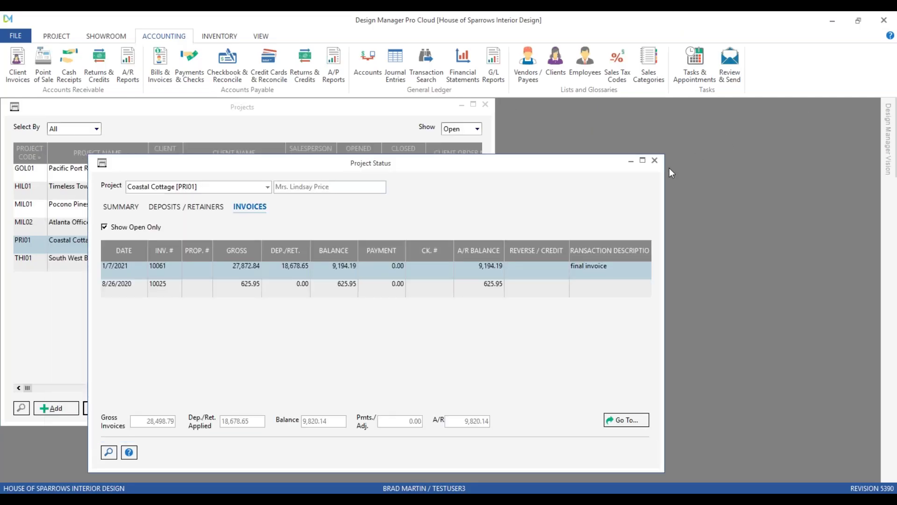
{"action": "left_click", "coordinate": [655, 161]}
{"action": "left_click_drag", "start_coordinate": [266, 110], "coordinate": [281, 120]}
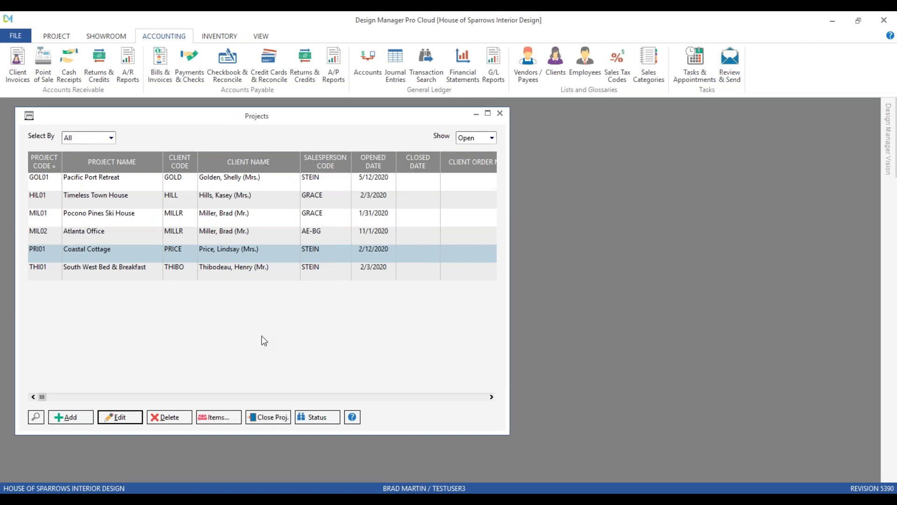
{"action": "left_click", "coordinate": [306, 417]}
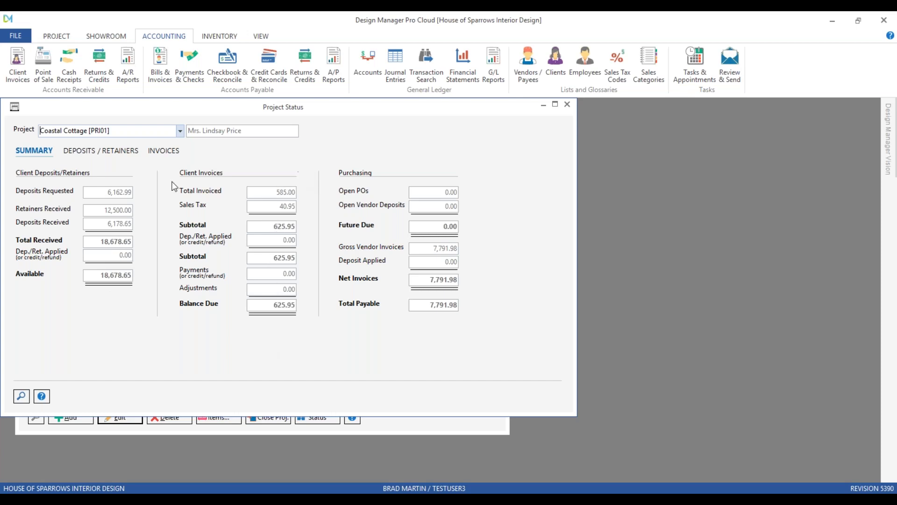
{"action": "left_click", "coordinate": [106, 152]}
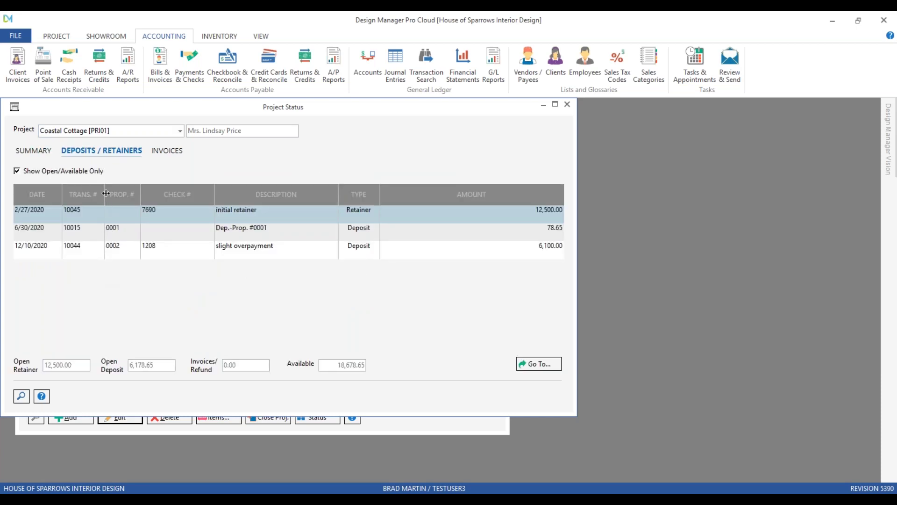
{"action": "left_click", "coordinate": [85, 172]}
{"action": "left_click", "coordinate": [85, 178]}
{"action": "key", "text": "space"}
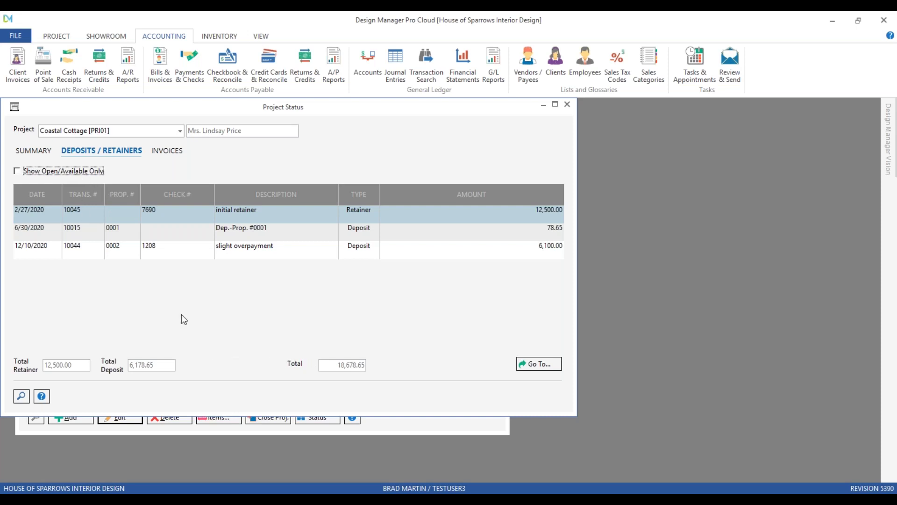
- Review all Coastal Cottage invoices in the project status, including closed ones, and put the status and project list away
{"action": "left_click", "coordinate": [164, 152]}
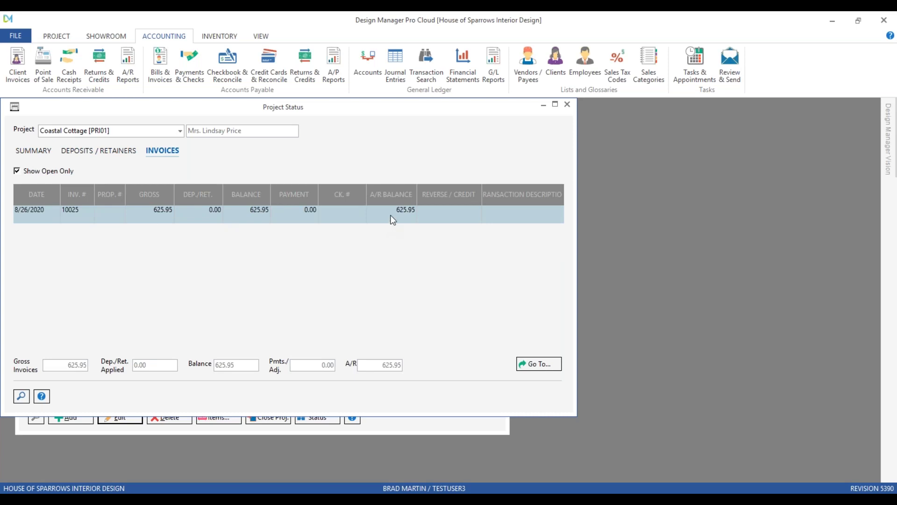
{"action": "left_click", "coordinate": [56, 176]}
{"action": "left_click", "coordinate": [205, 234]}
{"action": "left_click", "coordinate": [196, 212]}
{"action": "left_click", "coordinate": [195, 230]}
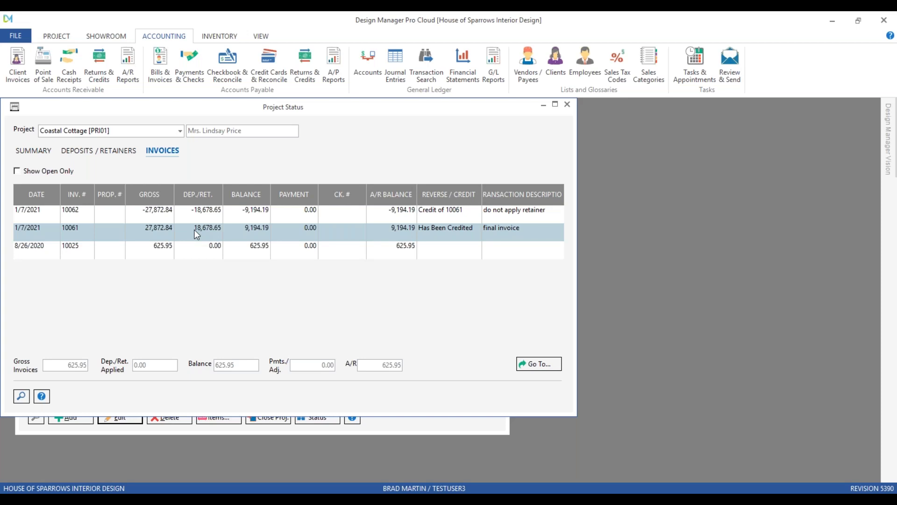
{"action": "left_click", "coordinate": [219, 255]}
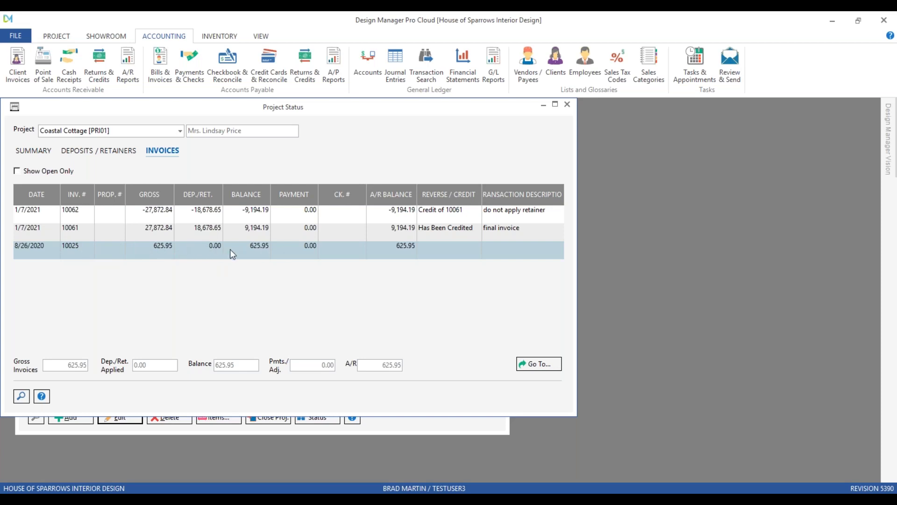
{"action": "left_click", "coordinate": [567, 106]}
{"action": "left_click", "coordinate": [475, 114]}
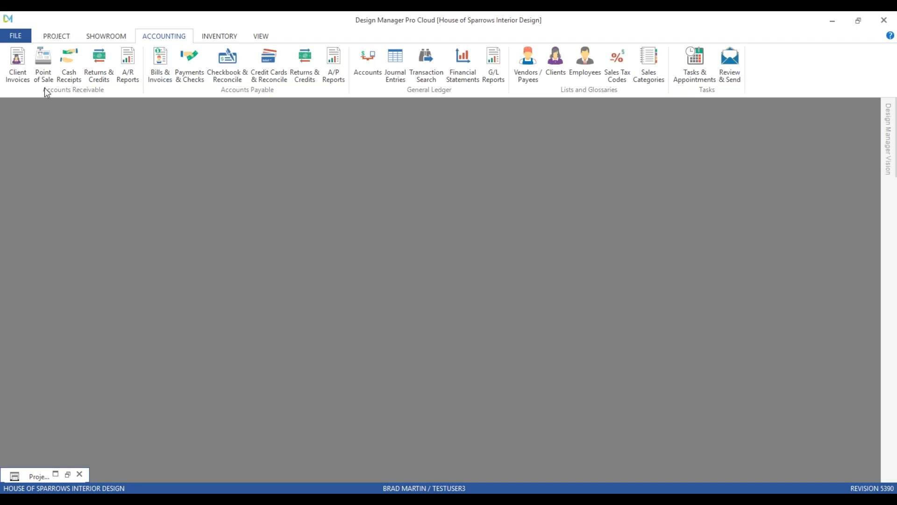
- Start a new cash receipt for the Coastal Cottage project [PRI01]
{"action": "left_click", "coordinate": [69, 64]}
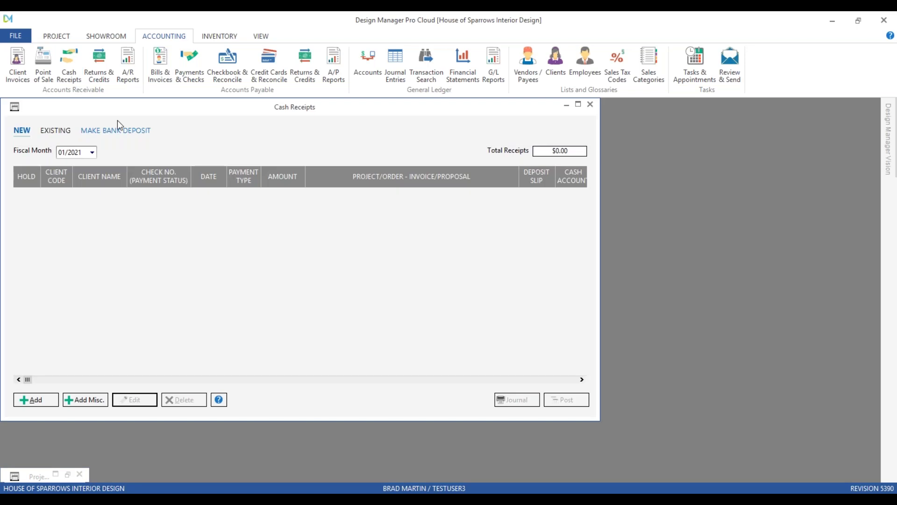
{"action": "left_click_drag", "start_coordinate": [118, 110], "coordinate": [149, 126]}
{"action": "left_click_drag", "start_coordinate": [159, 126], "coordinate": [159, 126]}
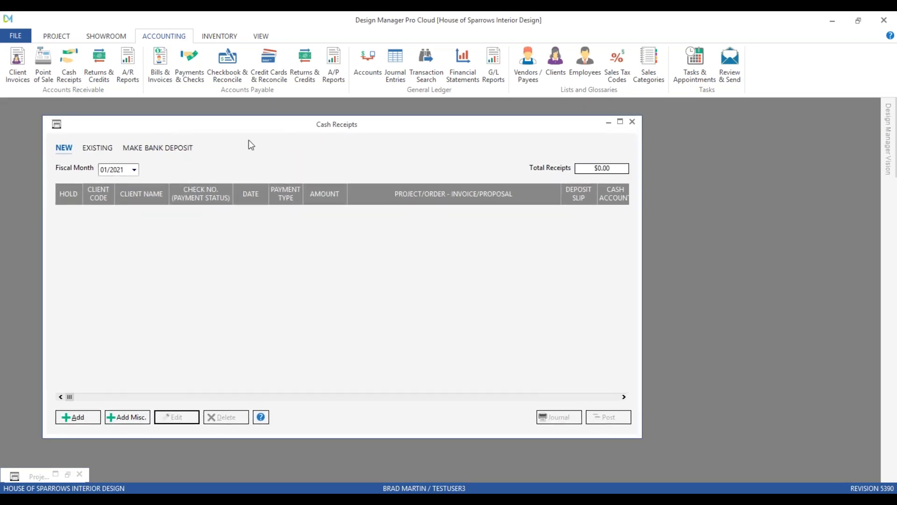
{"action": "left_click", "coordinate": [74, 416]}
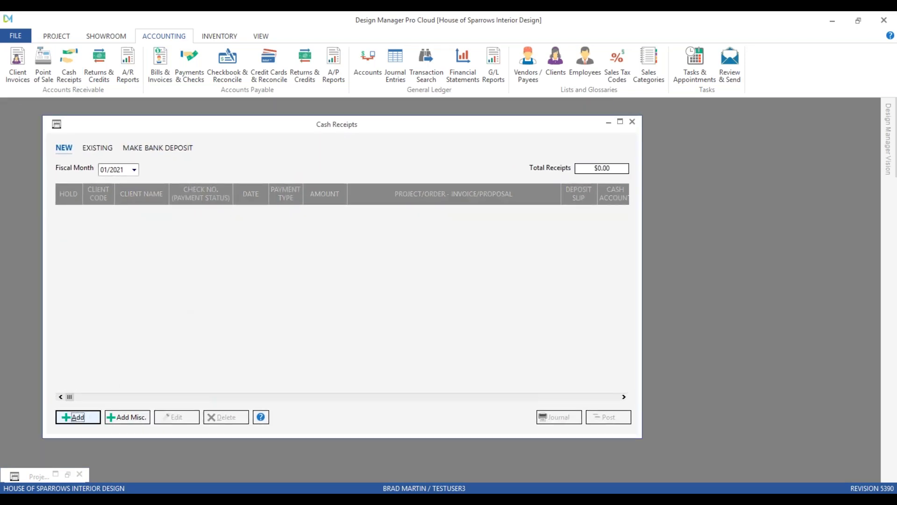
{"action": "left_click_drag", "start_coordinate": [128, 110], "coordinate": [203, 129]}
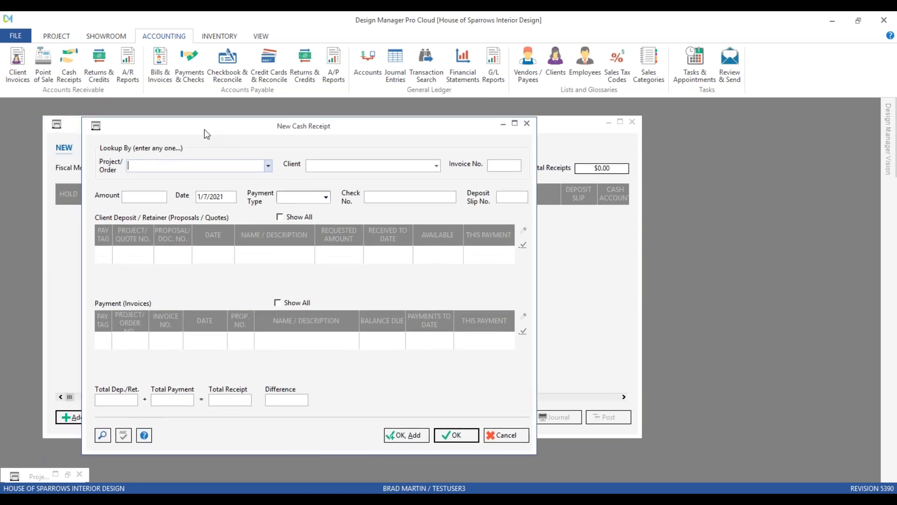
{"action": "type", "text": "co"}
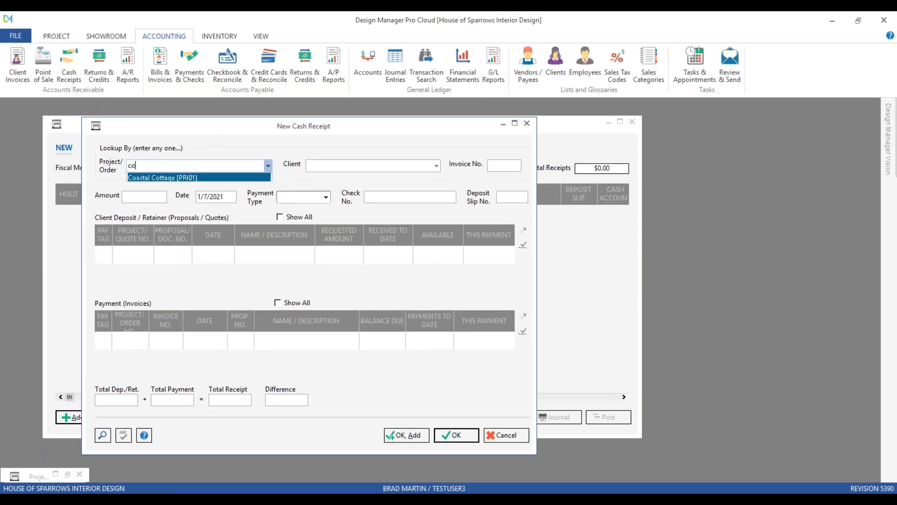
{"action": "key", "text": "Return"}
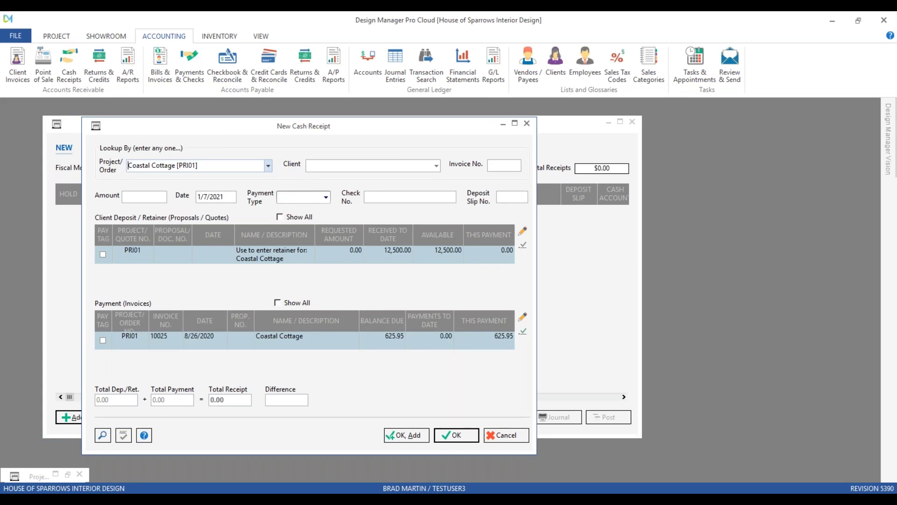
- Set the receipt amount to 0.00, payment type CASH, check number "Apply Retaine" and deposit slip number RETAIN
{"action": "left_click", "coordinate": [148, 196]}
{"action": "type", "text": "0"}
{"action": "key", "text": "Tab"}
{"action": "left_click", "coordinate": [326, 196]}
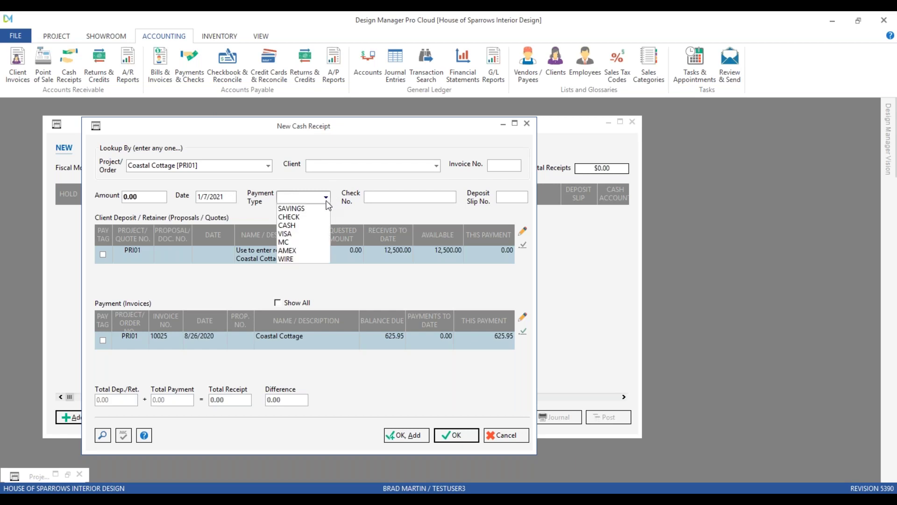
{"action": "left_click", "coordinate": [316, 226]}
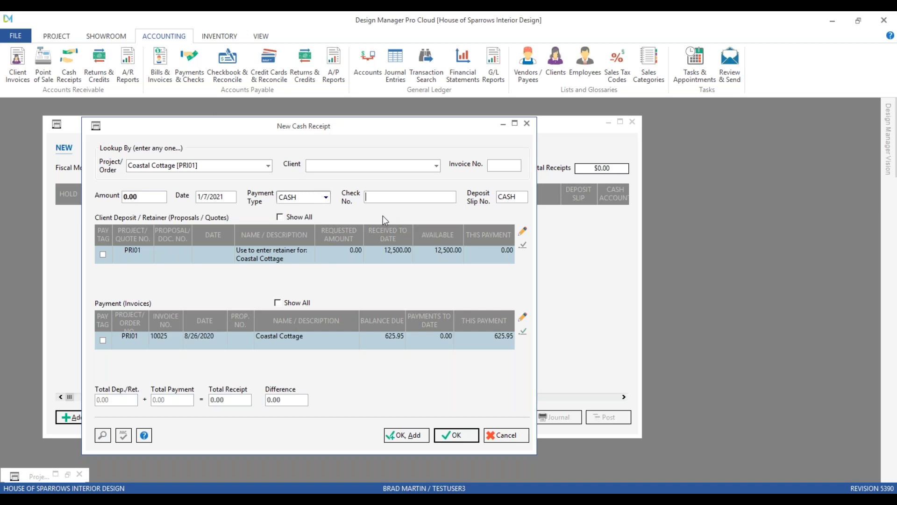
{"action": "type", "text": "ply Retaine"}
{"action": "key", "text": "Tab"}
{"action": "type", "text": "RETAIN"}
- Set the Coastal Cottage retainer line's payment to -625.95 with the transaction description "pay invoice 10025"
{"action": "left_click", "coordinate": [432, 258]}
{"action": "left_click", "coordinate": [524, 232]}
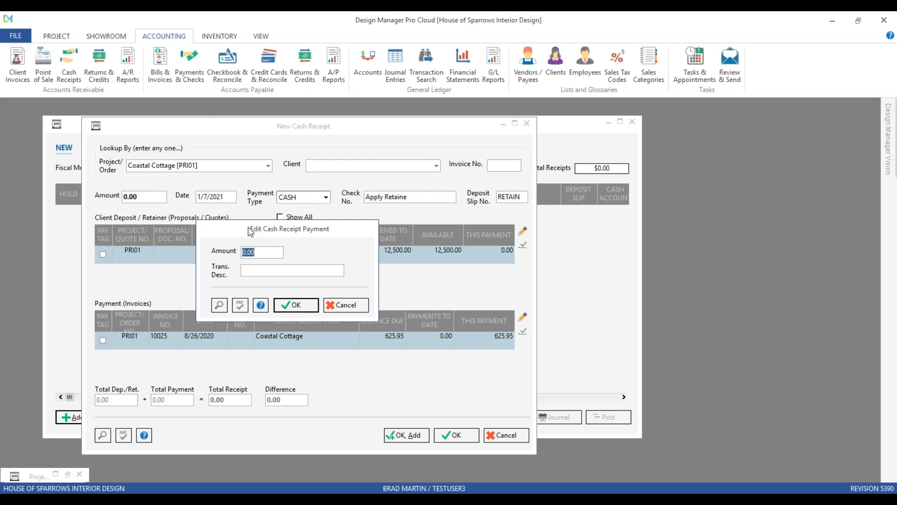
{"action": "type", "text": "-625.95"}
{"action": "key", "text": "Tab"}
{"action": "type", "text": "pay invoice 10025"}
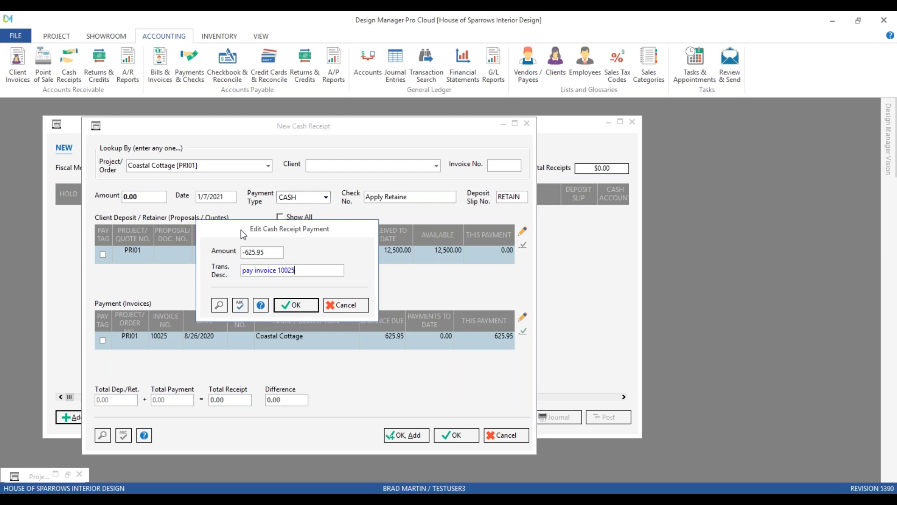
{"action": "left_click", "coordinate": [291, 304]}
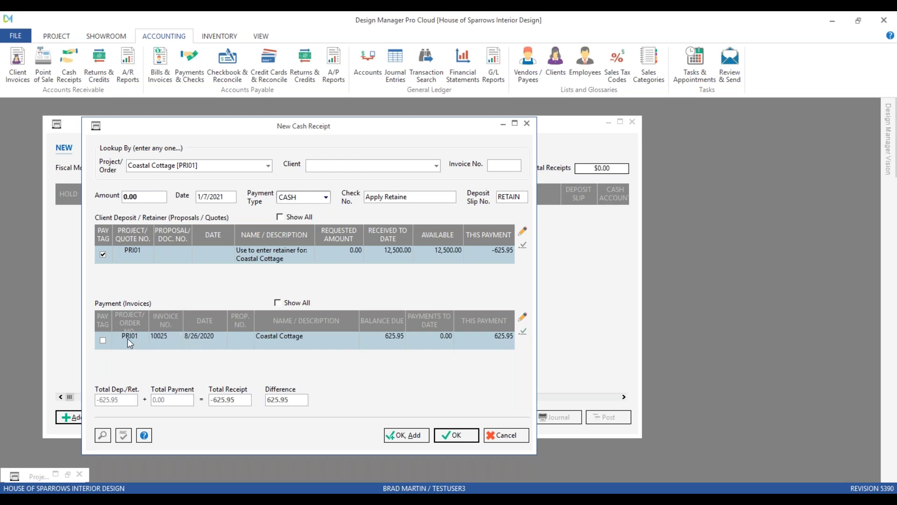
- Tag invoice 10025 for payment with the transaction description "from retainer" and save the cash receipt
{"action": "left_click", "coordinate": [103, 340]}
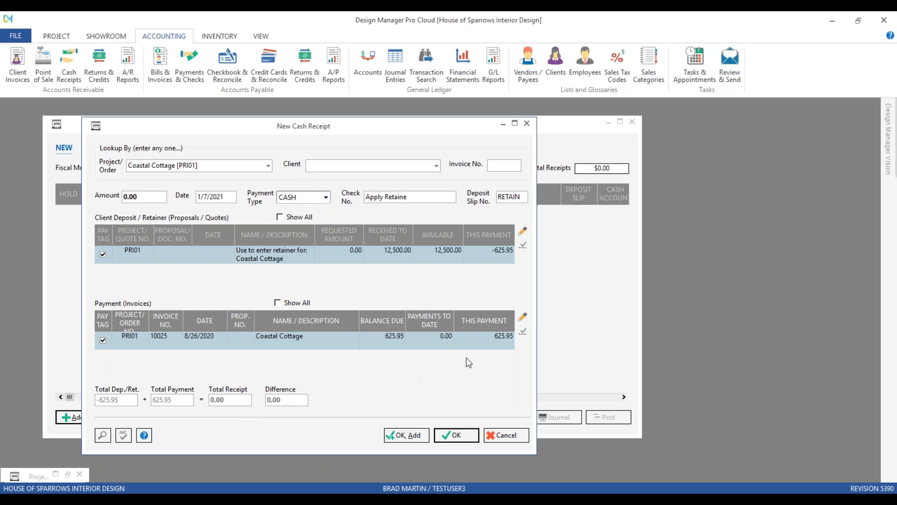
{"action": "left_click", "coordinate": [523, 317]}
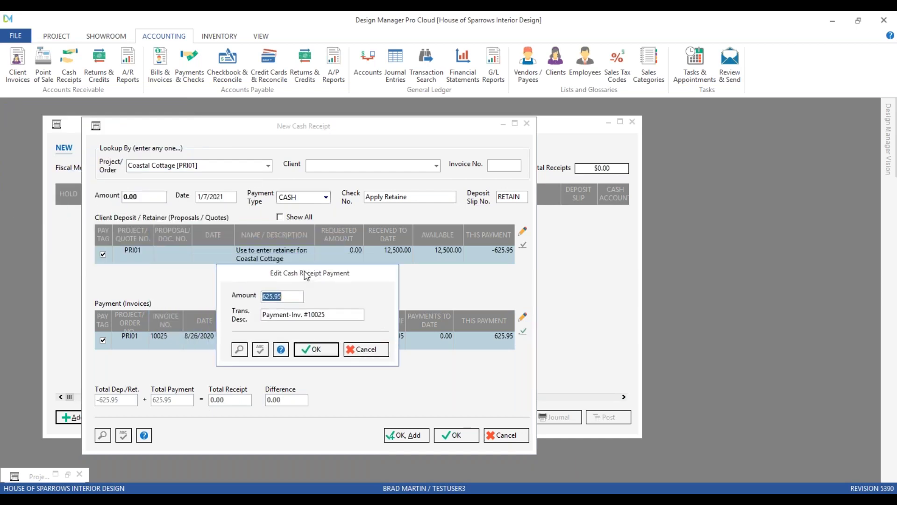
{"action": "left_click_drag", "start_coordinate": [350, 314], "coordinate": [239, 314]}
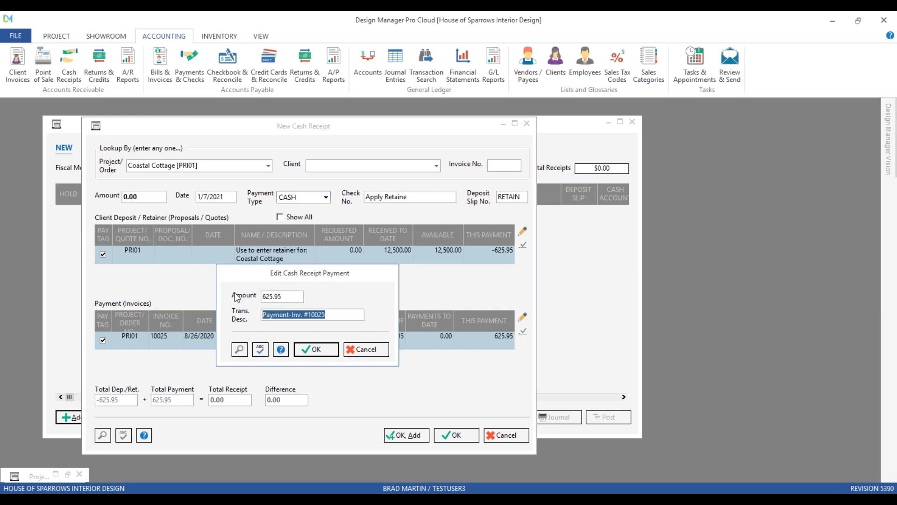
{"action": "type", "text": "from "}
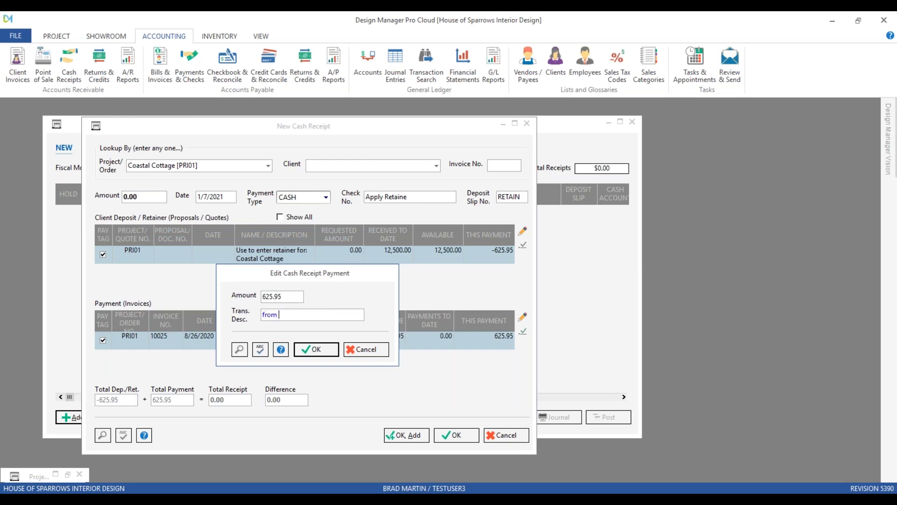
{"action": "type", "text": "retainer"}
{"action": "key", "text": "Return"}
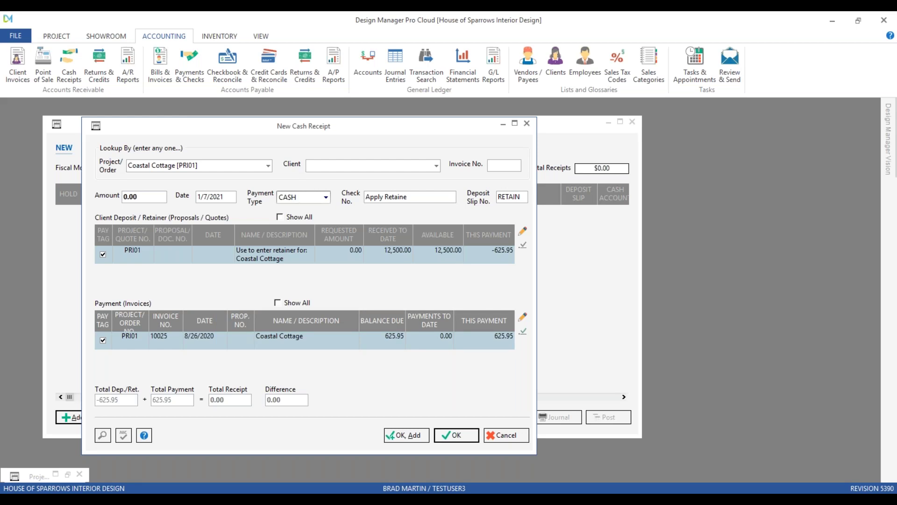
{"action": "left_click", "coordinate": [465, 438]}
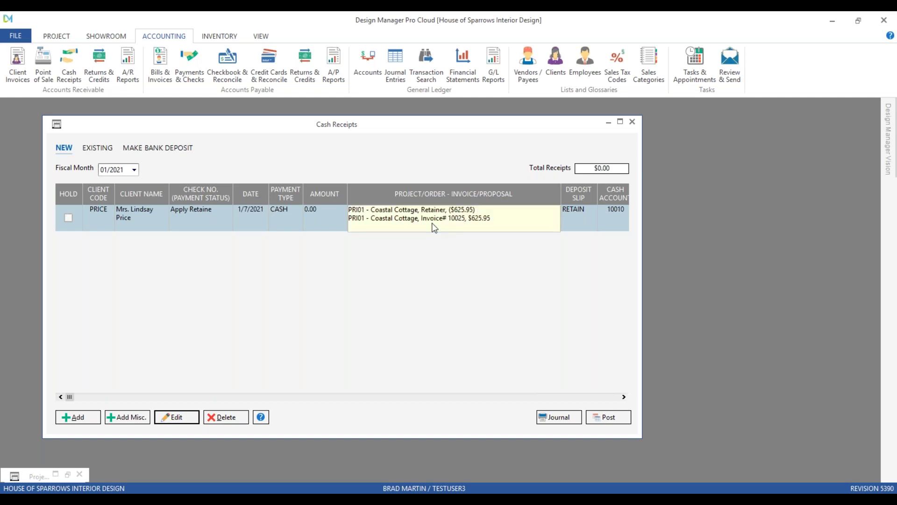
- Post the cash receipt into fiscal month 01/2021 and review its payment distribution lines among the existing receipts
{"action": "left_click", "coordinate": [609, 417]}
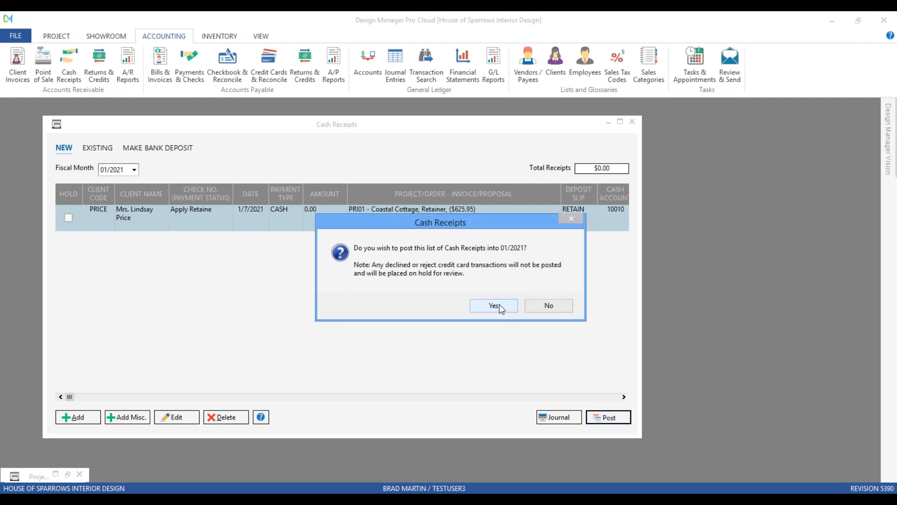
{"action": "left_click", "coordinate": [496, 306]}
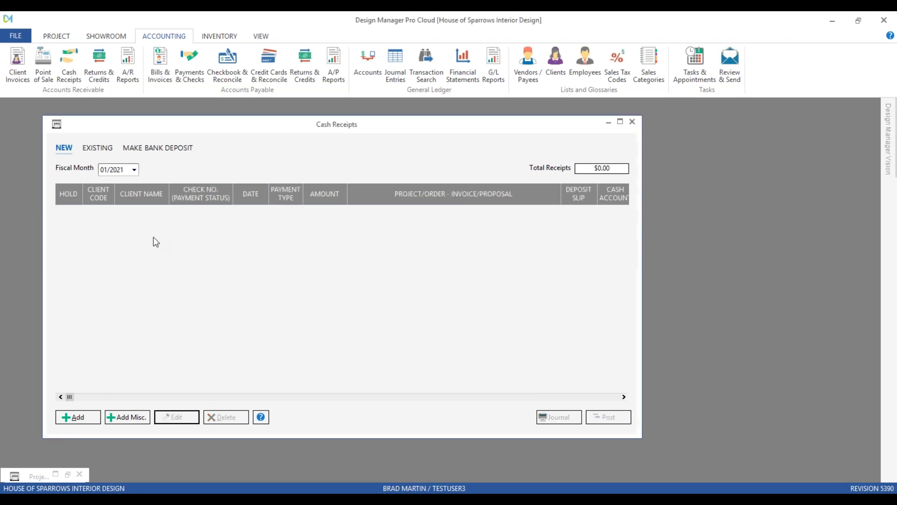
{"action": "left_click", "coordinate": [98, 148]}
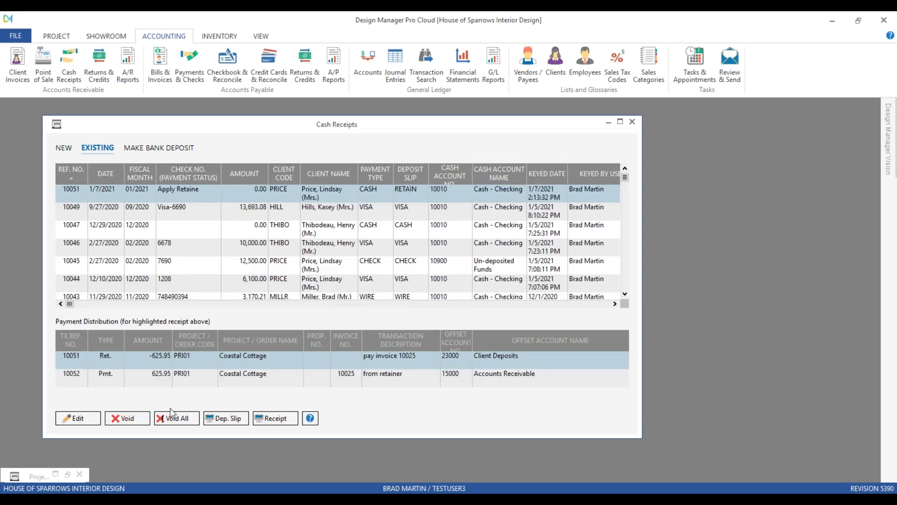
{"action": "left_click", "coordinate": [160, 374]}
{"action": "left_click", "coordinate": [161, 362]}
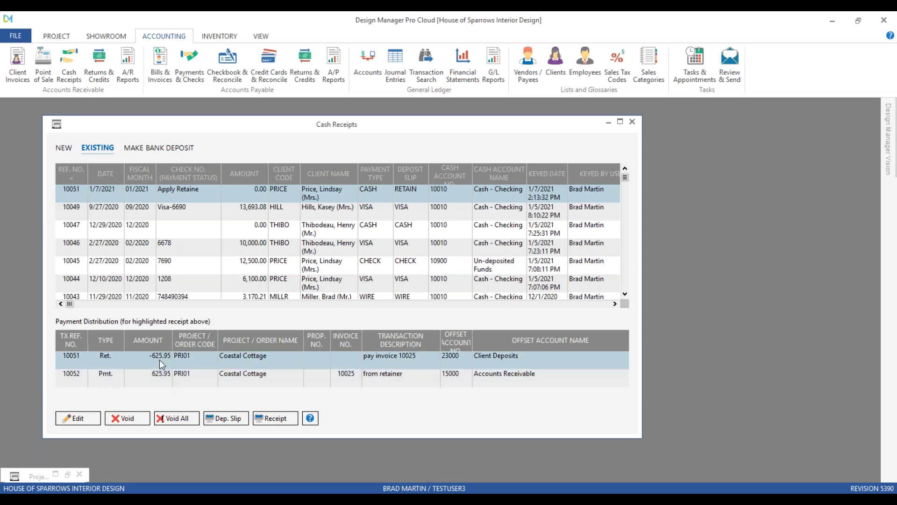
{"action": "left_click", "coordinate": [153, 384]}
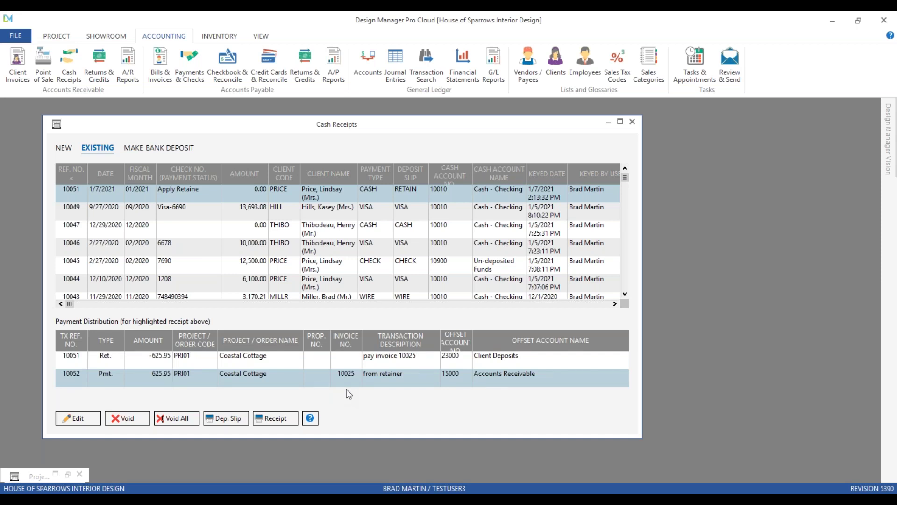
{"action": "left_click", "coordinate": [633, 122]}
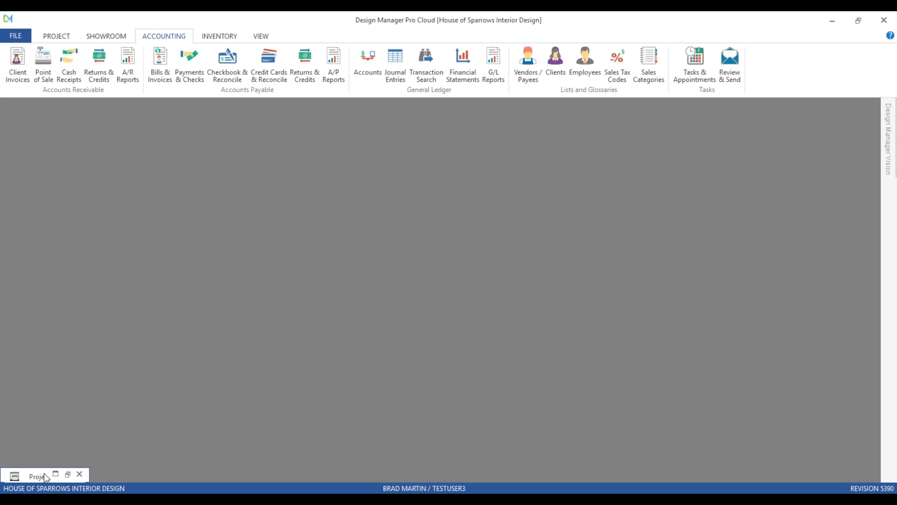
- Open the project status of Coastal Cottage [PRI01] and review its summary and open deposits and retainers
{"action": "left_click", "coordinate": [69, 475]}
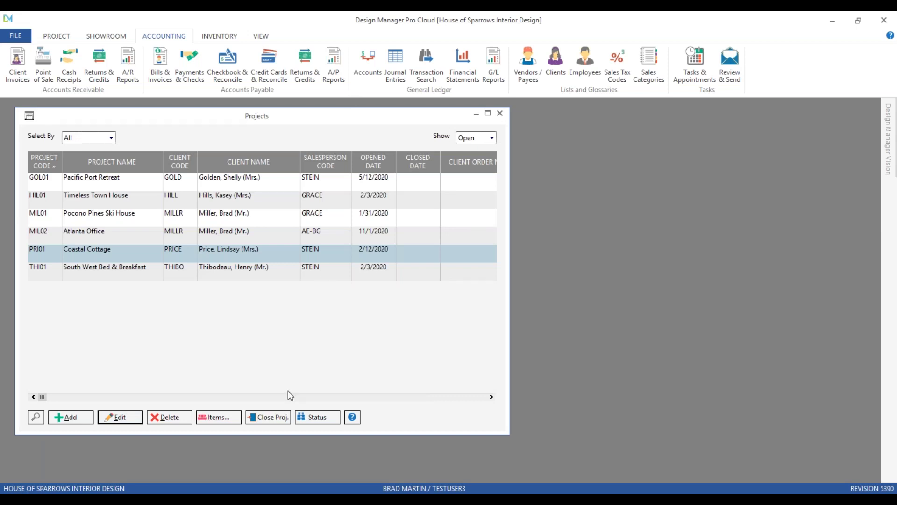
{"action": "left_click", "coordinate": [326, 417]}
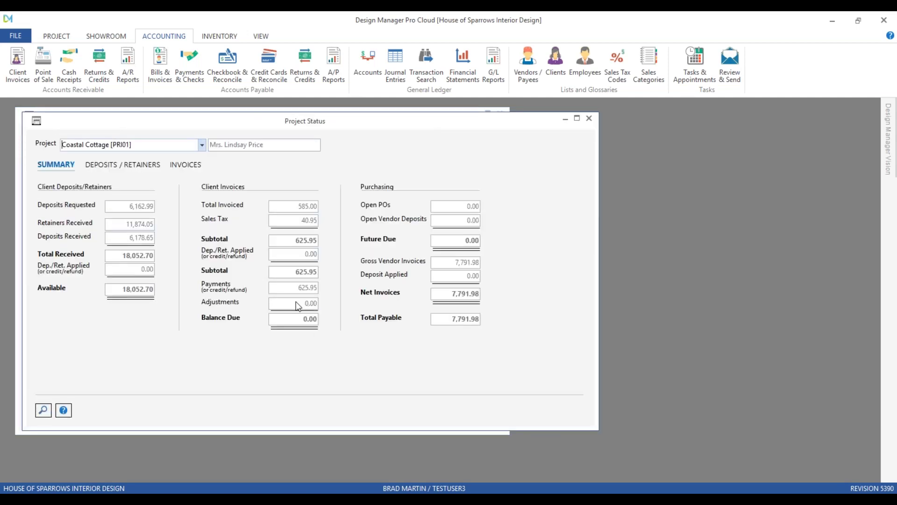
{"action": "left_click_drag", "start_coordinate": [174, 119], "coordinate": [227, 162]}
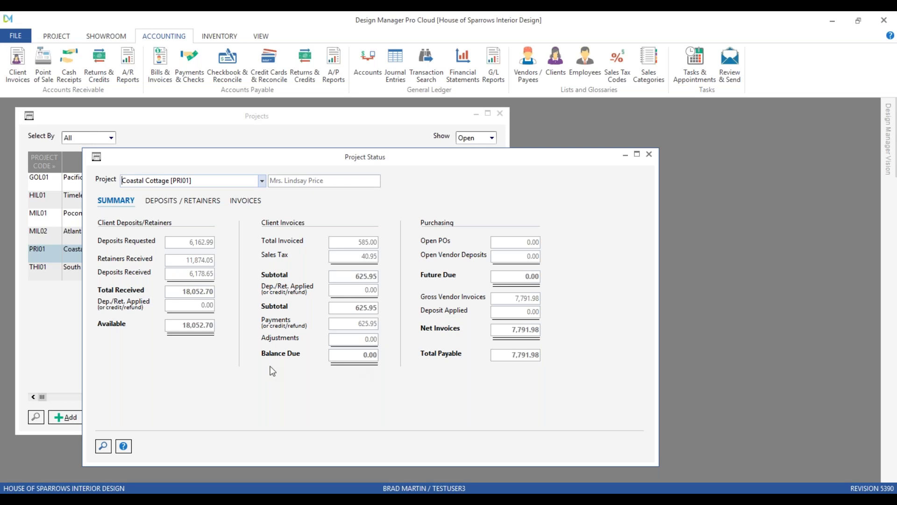
{"action": "left_click", "coordinate": [206, 201]}
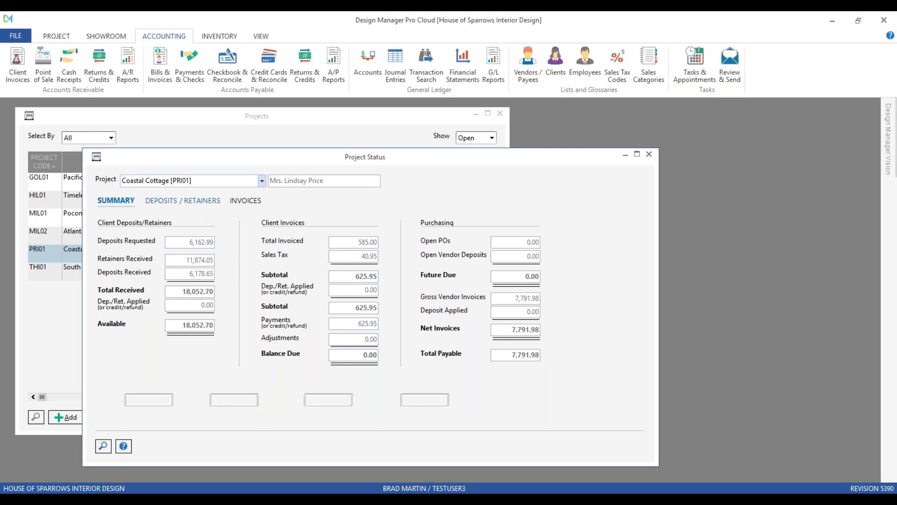
{"action": "left_click", "coordinate": [241, 314]}
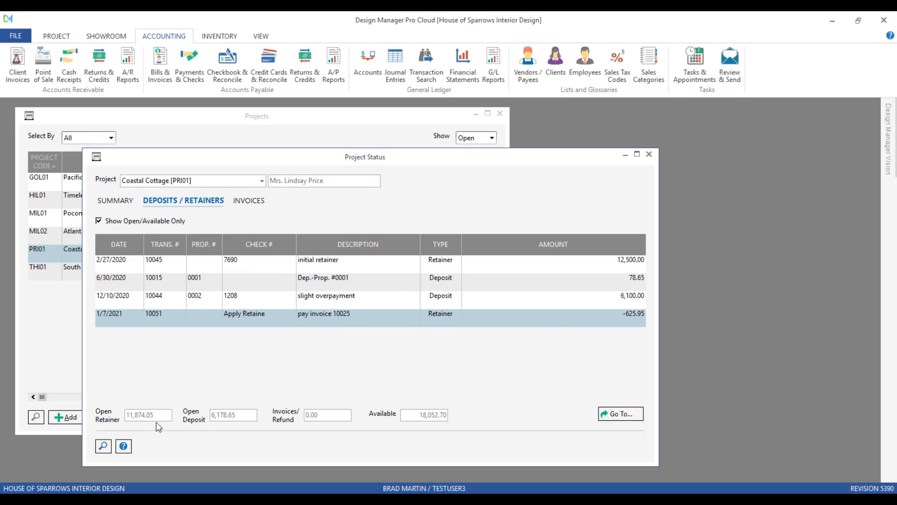
- Review all of Coastal Cottage's invoices, including closed ones, and select invoice 10025
{"action": "left_click", "coordinate": [247, 201]}
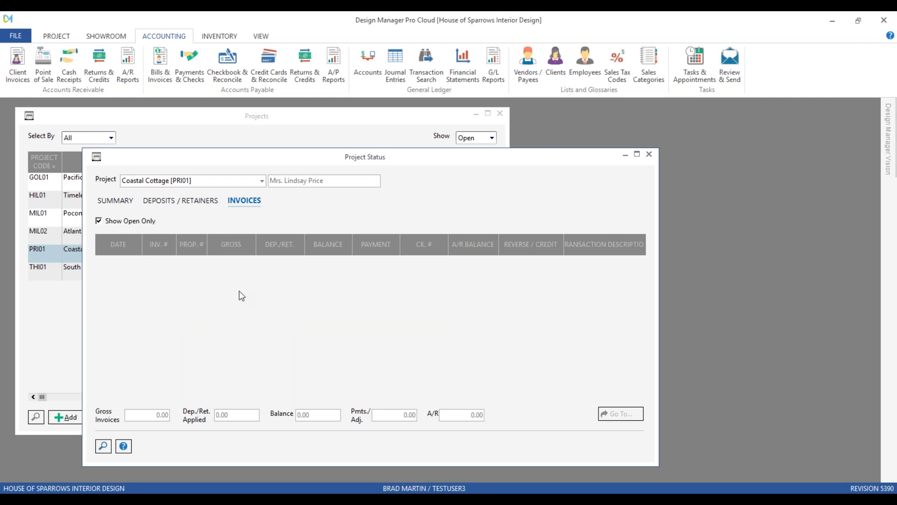
{"action": "left_click", "coordinate": [136, 222]}
{"action": "left_click", "coordinate": [183, 270]}
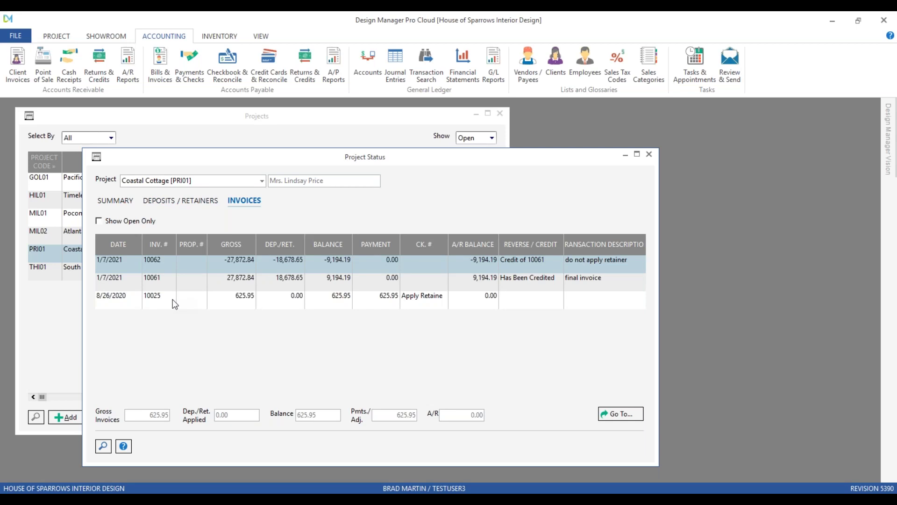
{"action": "left_click", "coordinate": [178, 298]}
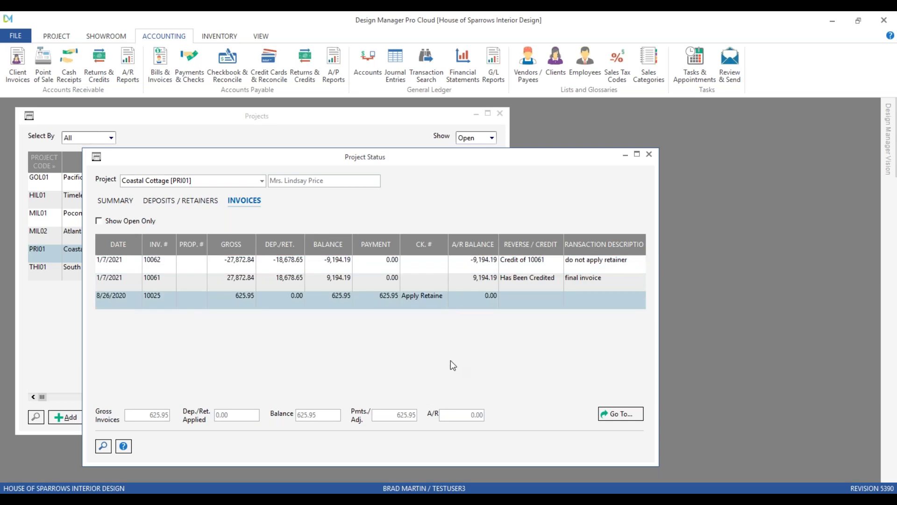
- View the invoice document of 10025 with its payment and balance lines, and put away the invoice, status and project windows
{"action": "left_click", "coordinate": [624, 415]}
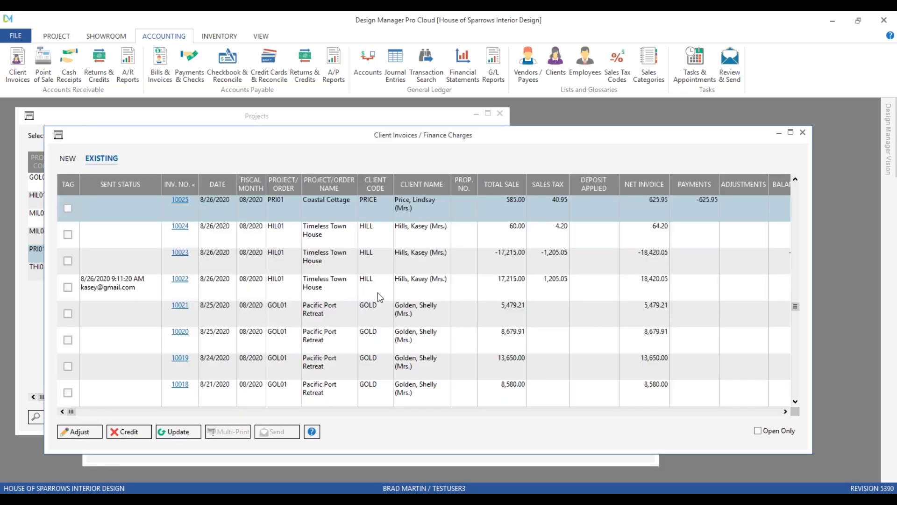
{"action": "left_click", "coordinate": [180, 200]}
{"action": "scroll", "coordinate": [302, 235], "scroll_direction": "down", "scroll_amount": 1}
{"action": "scroll", "coordinate": [369, 280], "scroll_direction": "down", "scroll_amount": 3}
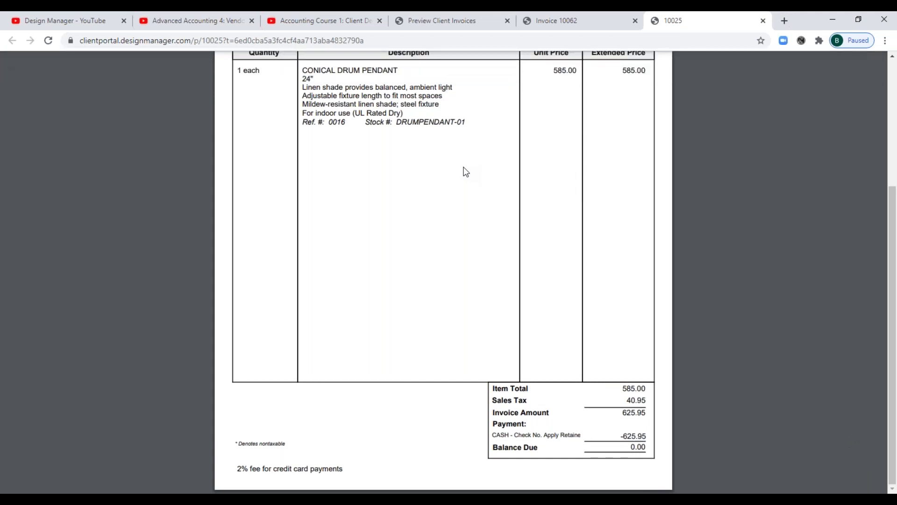
{"action": "left_click", "coordinate": [833, 19]}
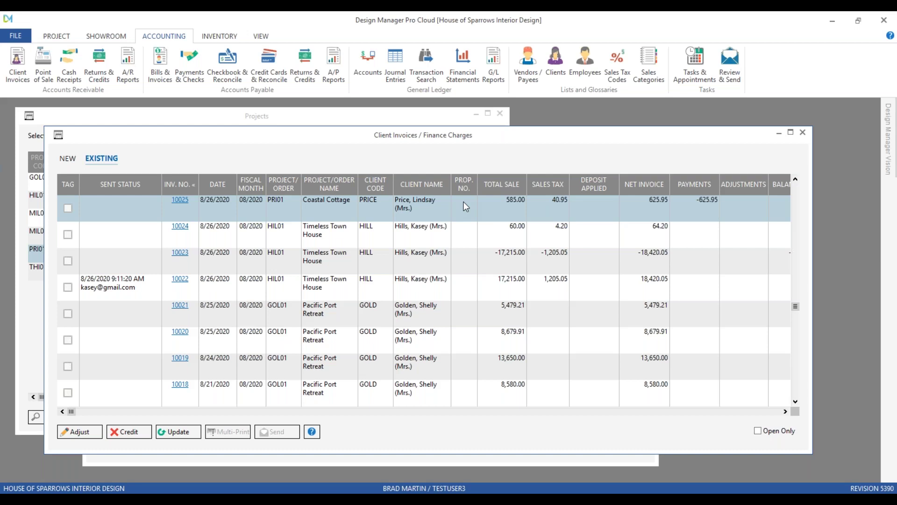
{"action": "left_click", "coordinate": [803, 133]}
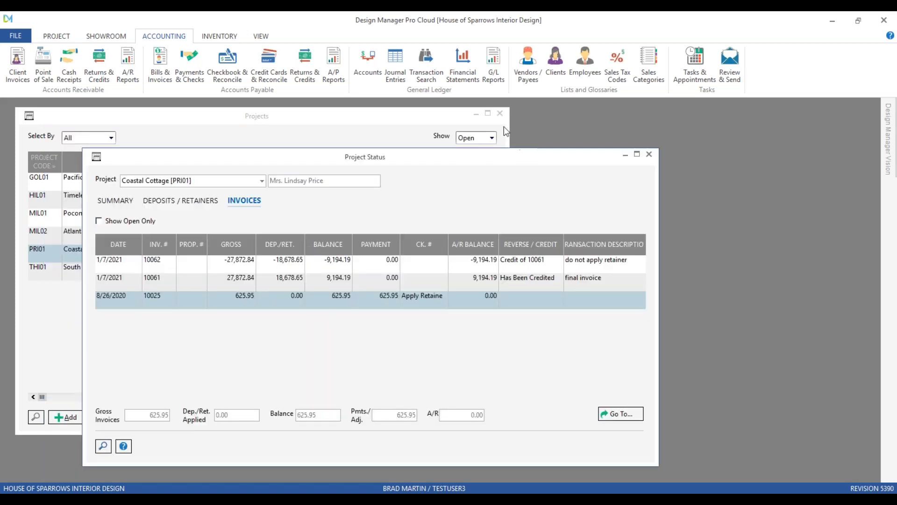
{"action": "left_click", "coordinate": [650, 154]}
{"action": "left_click", "coordinate": [476, 113]}
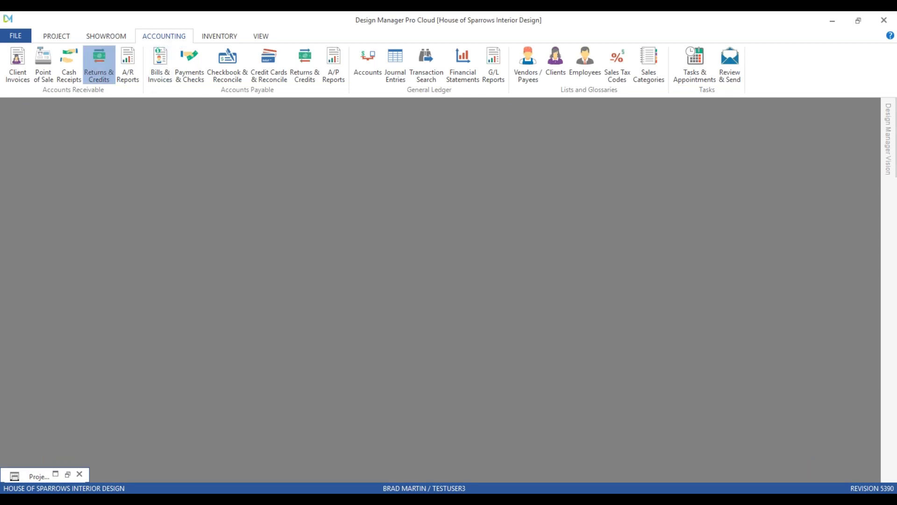
- Start a client return for the South West Bed & Breakfast project [THI01], check its refundable items, and set the refund for Retainer
{"action": "left_click", "coordinate": [98, 66]}
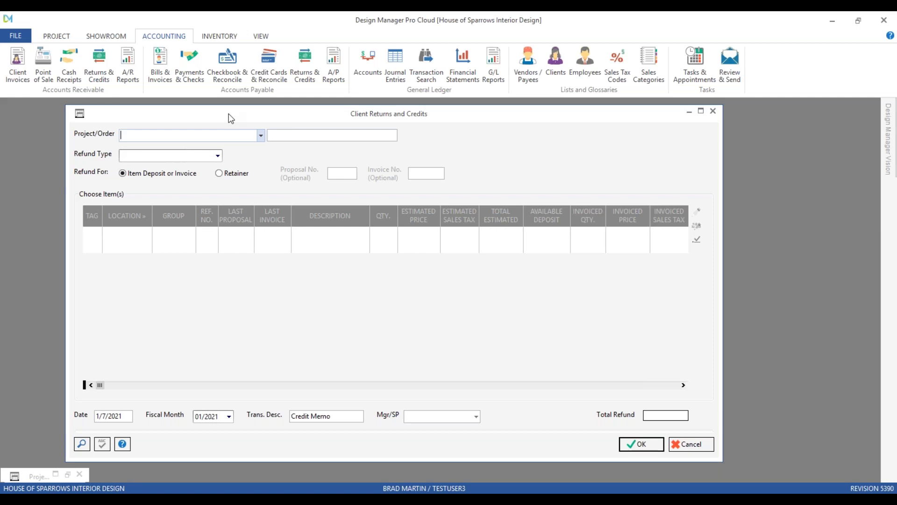
{"action": "type", "text": "th"}
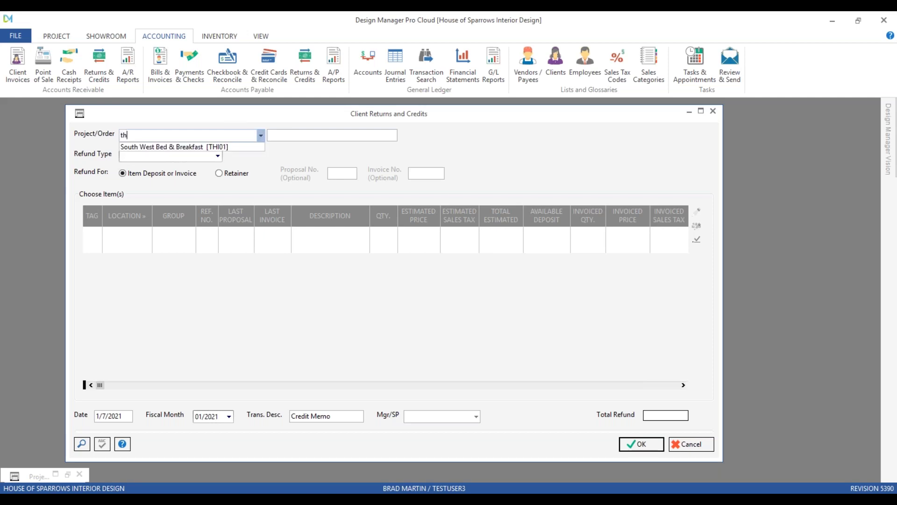
{"action": "key", "text": "Tab"}
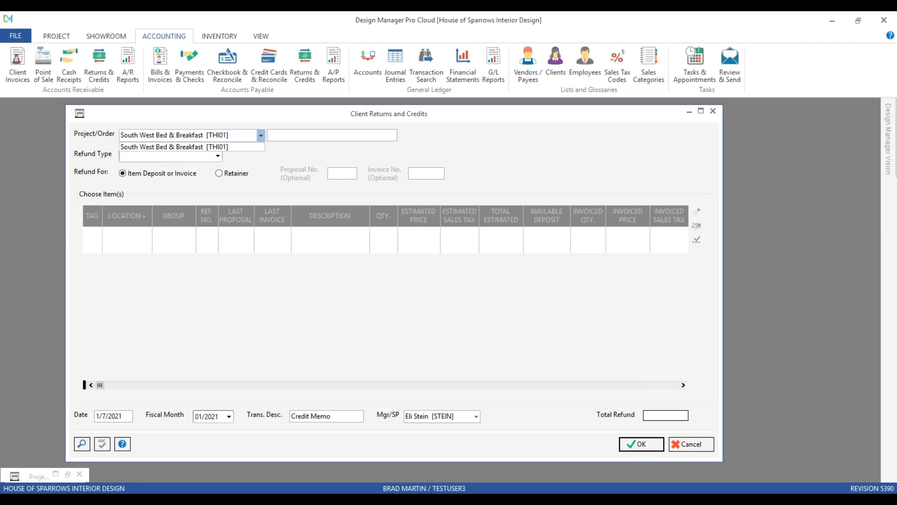
{"action": "left_click", "coordinate": [266, 155]}
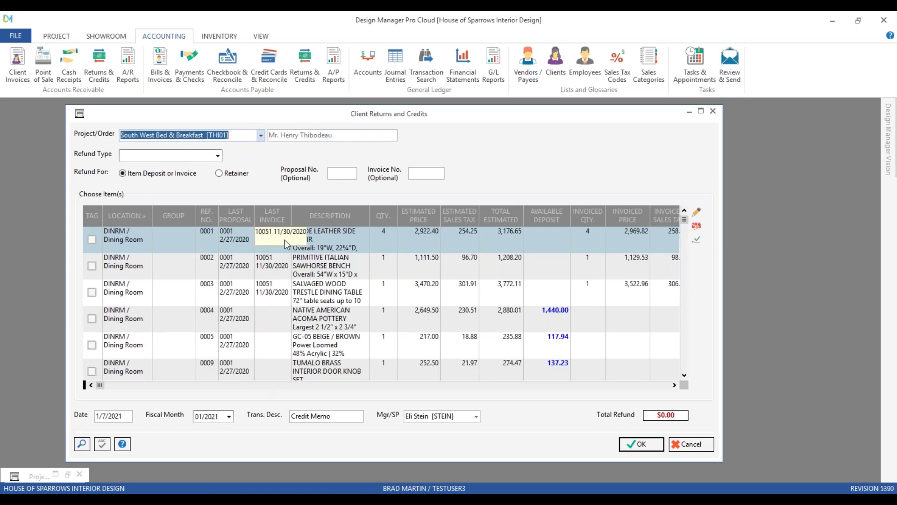
{"action": "left_click", "coordinate": [631, 386]}
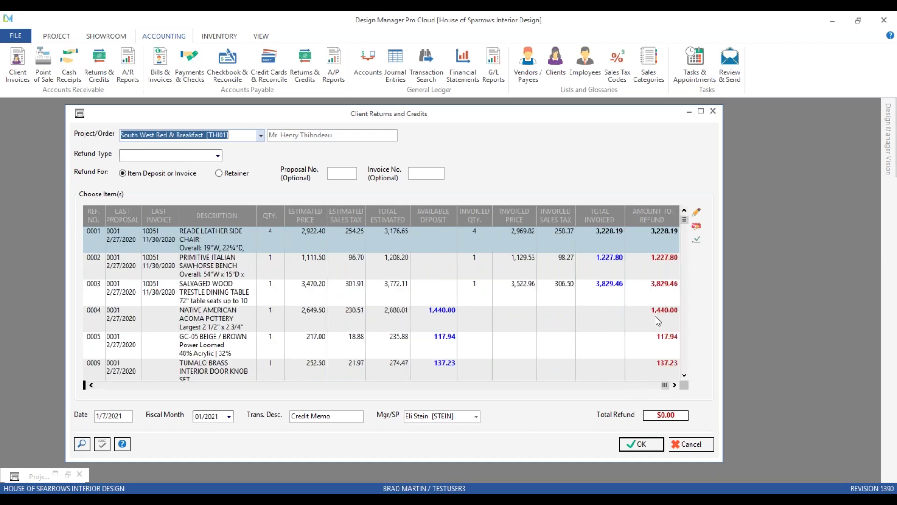
{"action": "left_click", "coordinate": [99, 386]}
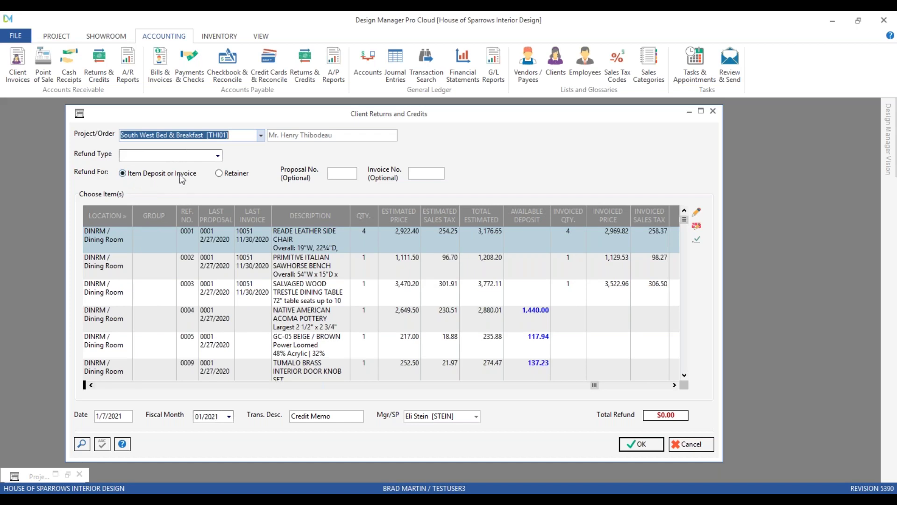
{"action": "left_click", "coordinate": [238, 174]}
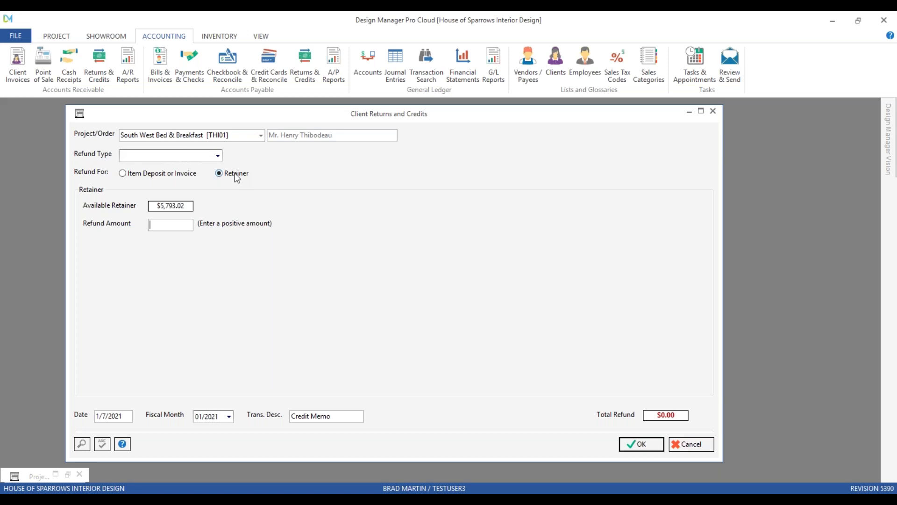
- Set the refund type to Write Check to Client and the retainer refund amount to 5,793.02
{"action": "left_click", "coordinate": [217, 156]}
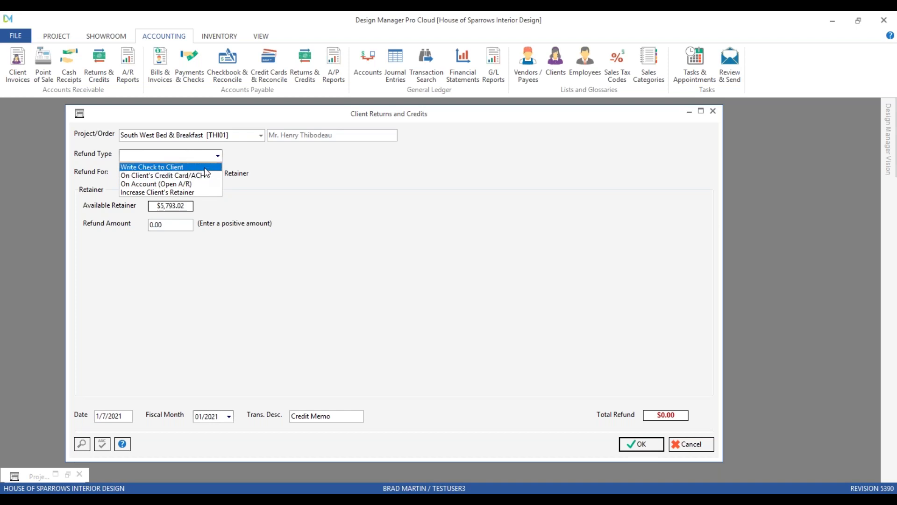
{"action": "left_click", "coordinate": [206, 167]}
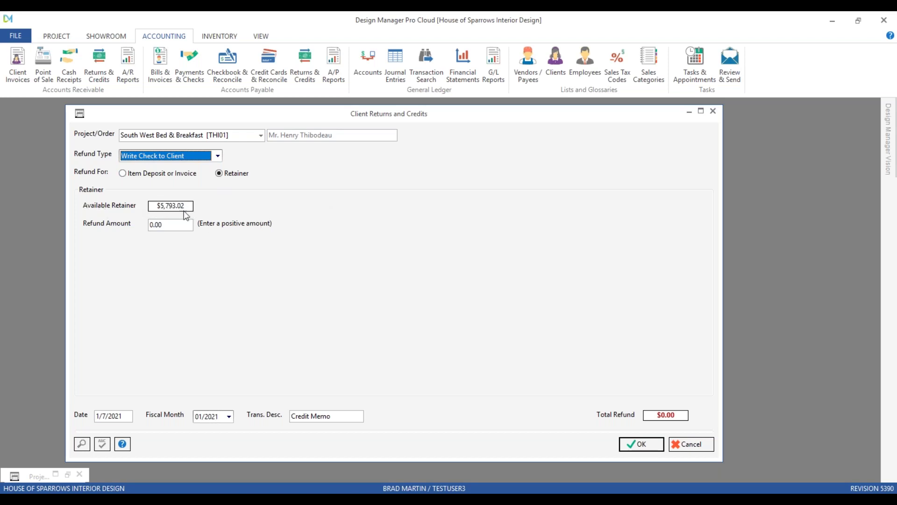
{"action": "left_click_drag", "start_coordinate": [183, 225], "coordinate": [132, 220]}
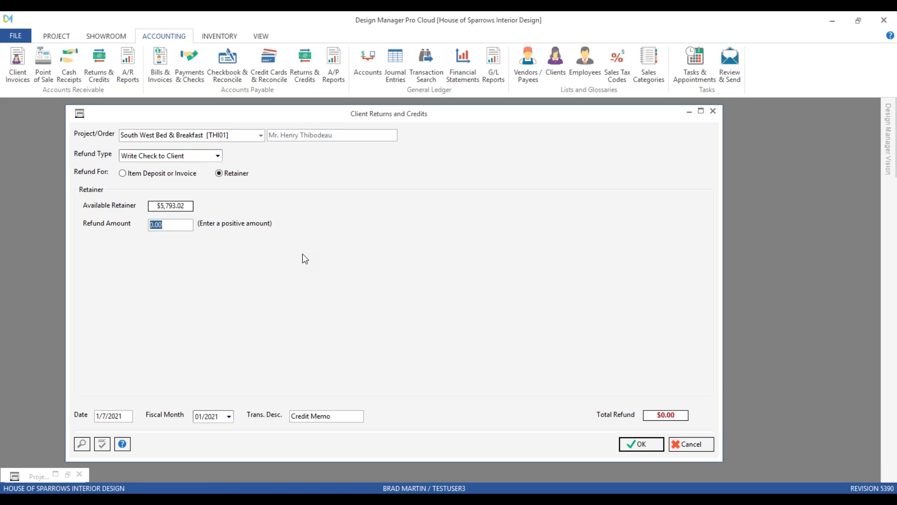
{"action": "type", "text": "5793.02"}
{"action": "key", "text": "Tab"}
- Set the refund's transaction description to "return retainer balance"
{"action": "left_click", "coordinate": [123, 416]}
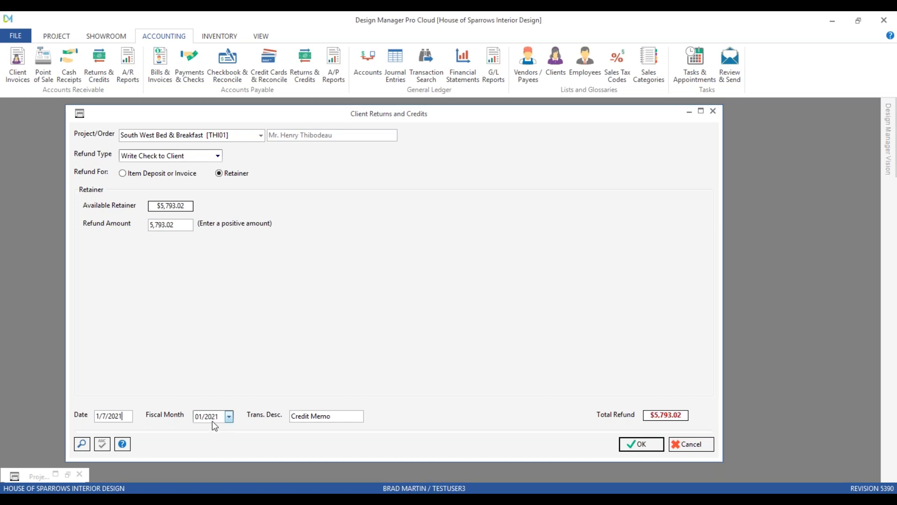
{"action": "left_click_drag", "start_coordinate": [342, 420], "coordinate": [272, 415]}
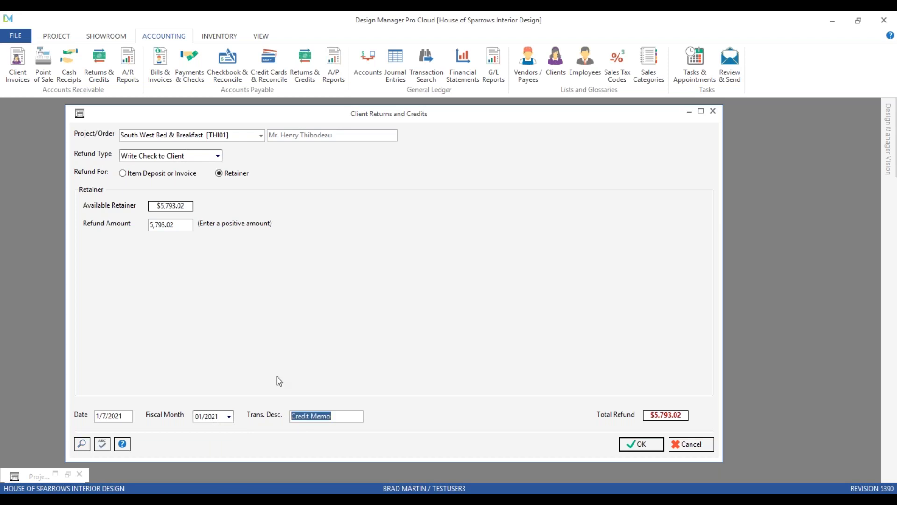
{"action": "type", "text": "return retainer balance"}
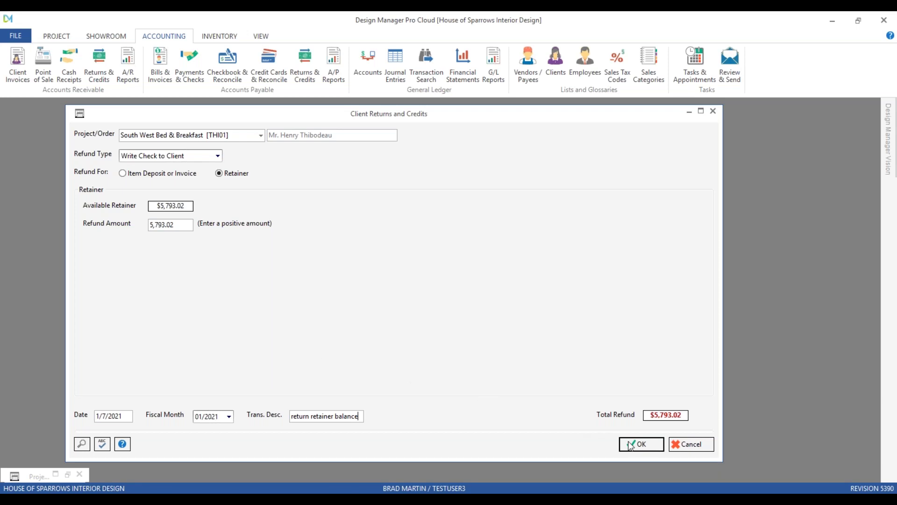
- Process the retainer refund into fiscal month 01/2021 and go to its open A/P entry for writing the check
{"action": "left_click", "coordinate": [655, 449]}
{"action": "left_click_drag", "start_coordinate": [424, 235], "coordinate": [389, 220]}
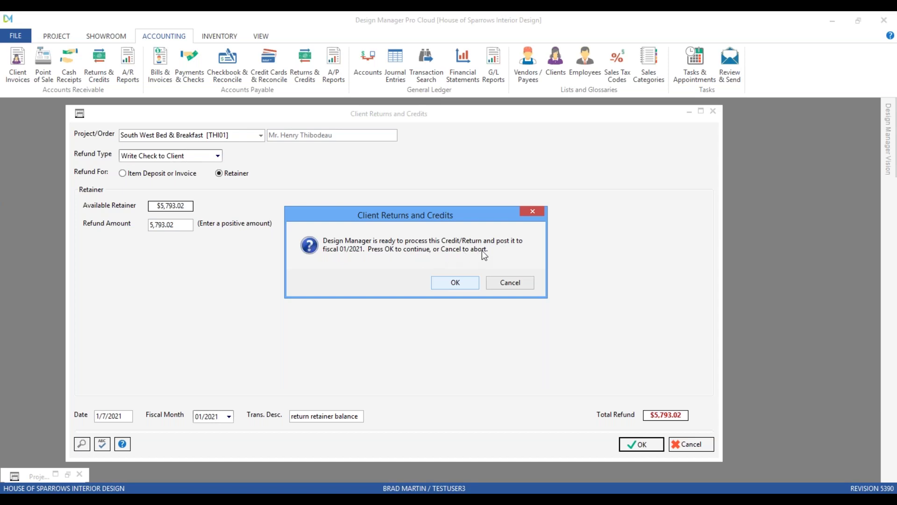
{"action": "left_click", "coordinate": [466, 284]}
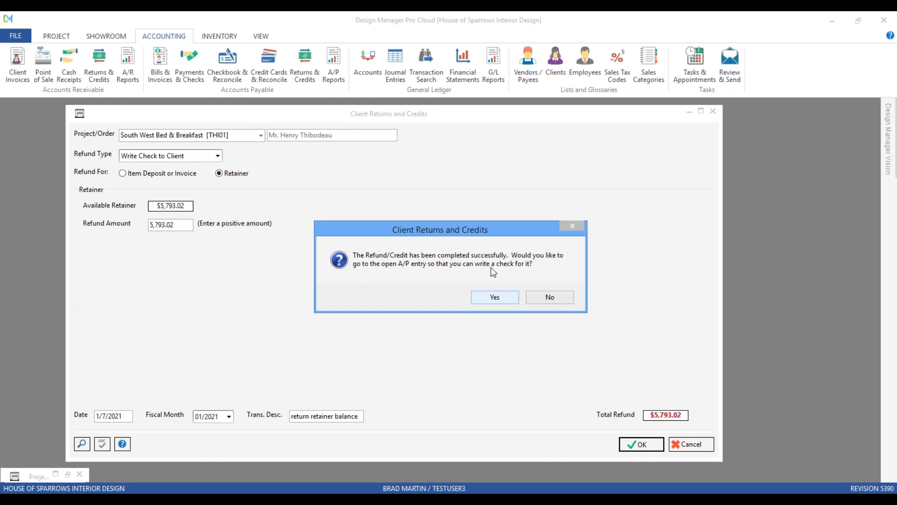
{"action": "left_click", "coordinate": [496, 295]}
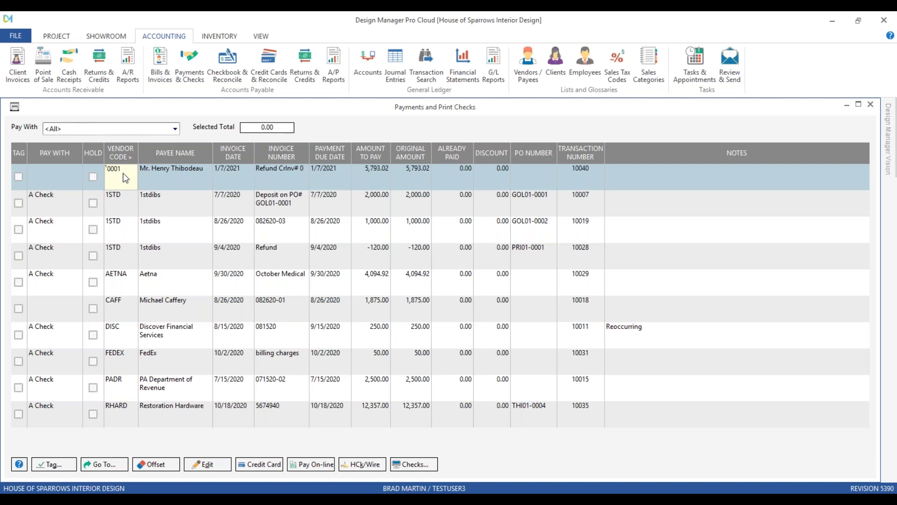
- Try tagging the open 5,793.02 retainer refund for payment, untag it, and view its entry in the existing vendor invoices
{"action": "left_click", "coordinate": [19, 175]}
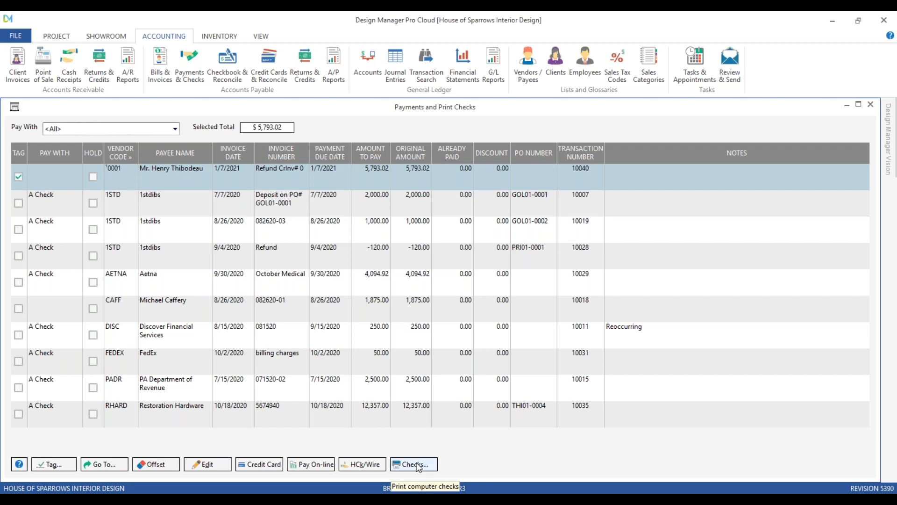
{"action": "left_click", "coordinate": [18, 176]}
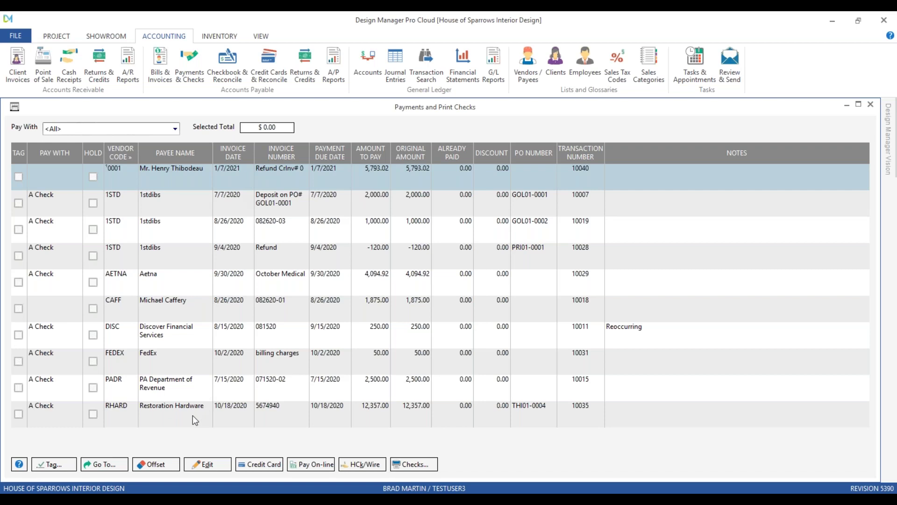
{"action": "left_click", "coordinate": [122, 464]}
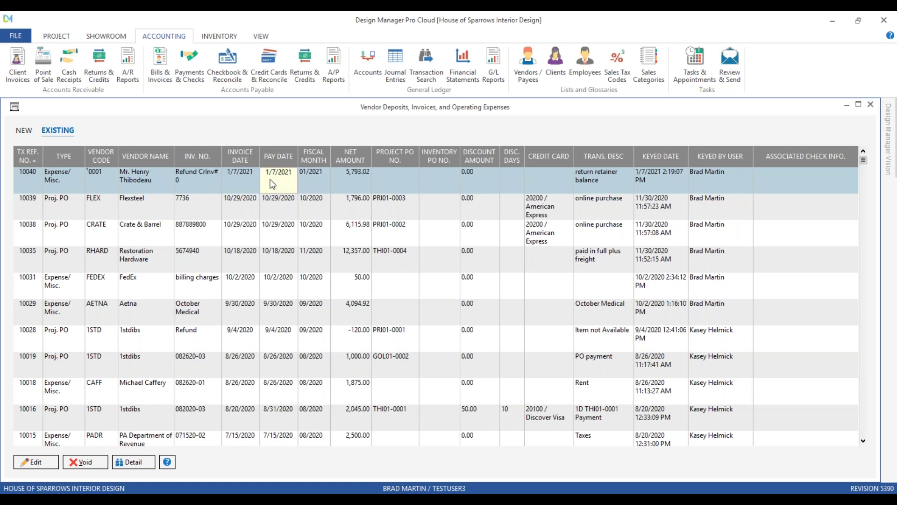
{"action": "left_click", "coordinate": [871, 105]}
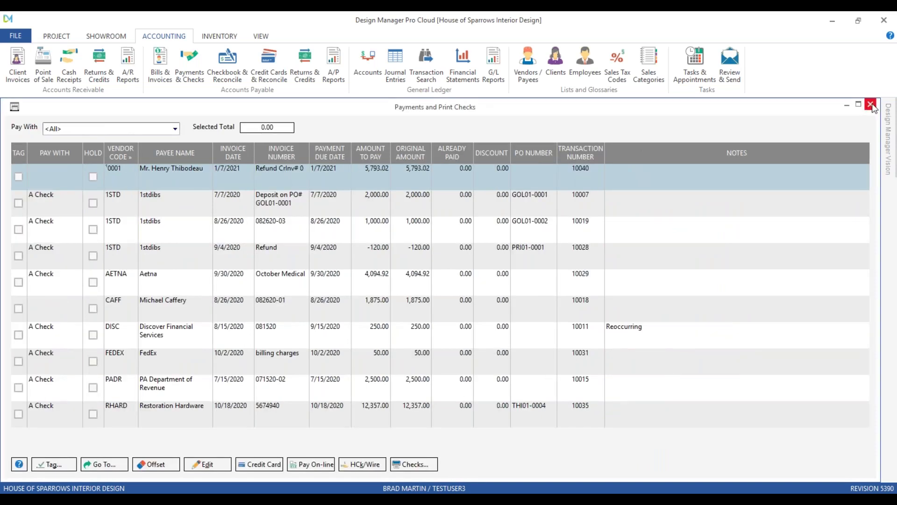
{"action": "left_click", "coordinate": [871, 105]}
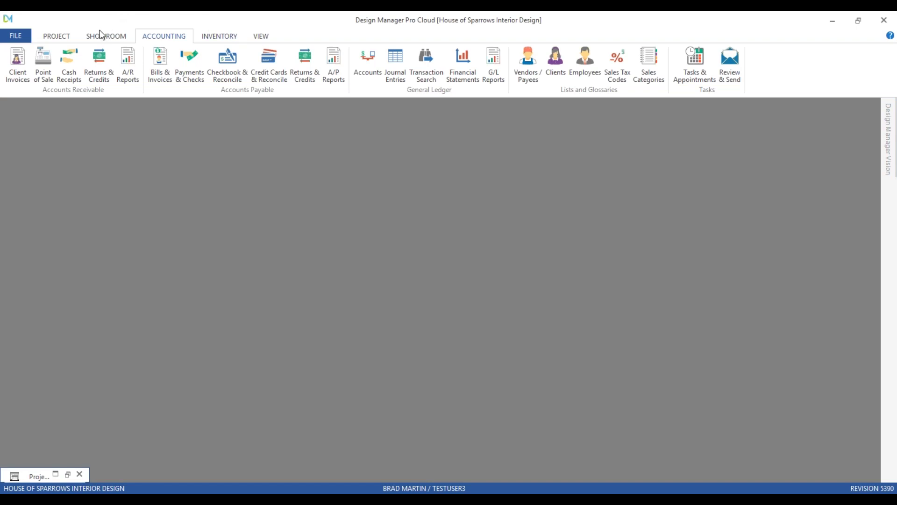
- Examine the payment distributions of the two retainer refund entries in the existing cash receipts
{"action": "left_click", "coordinate": [74, 70]}
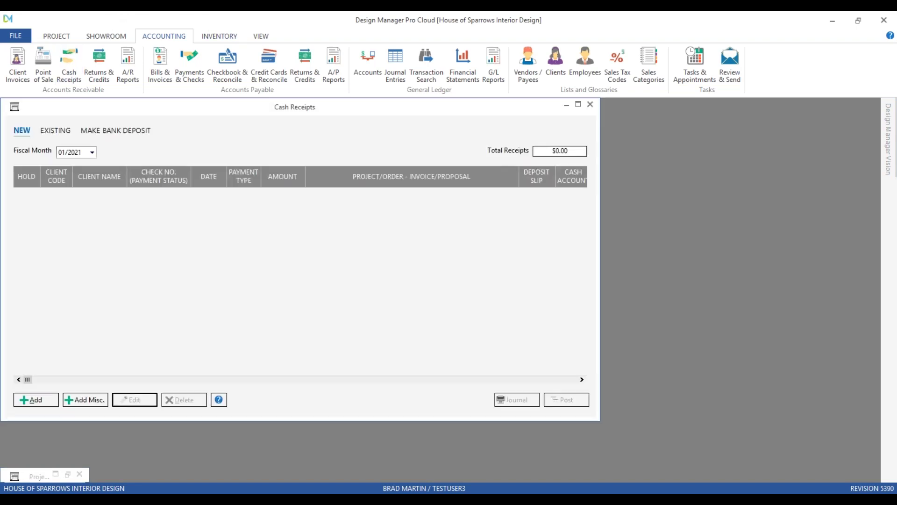
{"action": "left_click", "coordinate": [70, 132]}
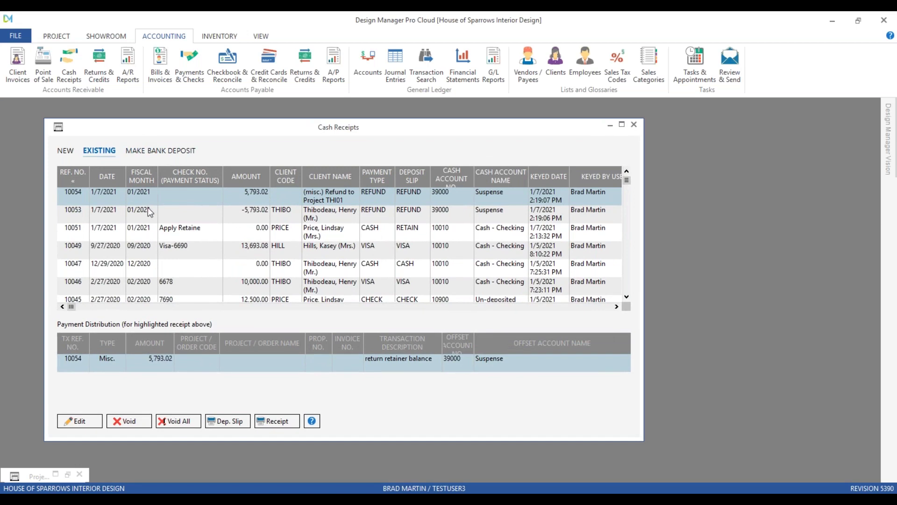
{"action": "left_click", "coordinate": [148, 208]}
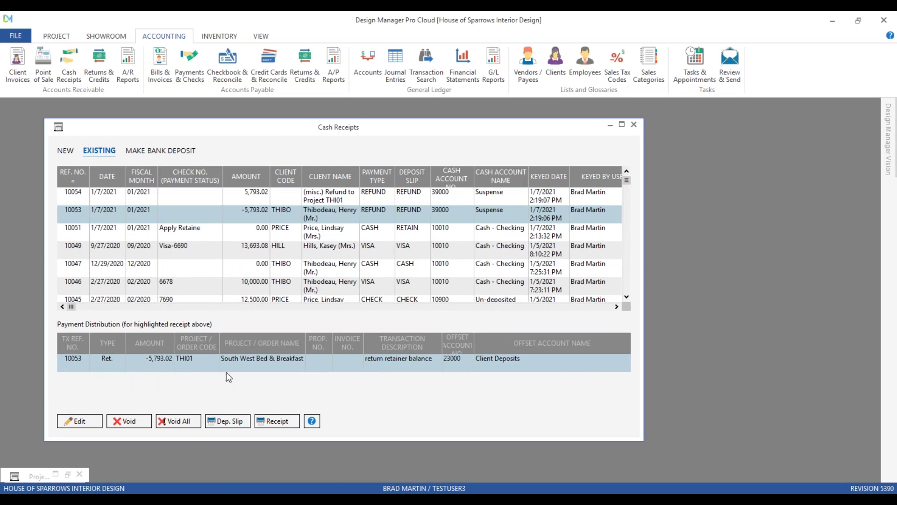
{"action": "left_click", "coordinate": [283, 196]}
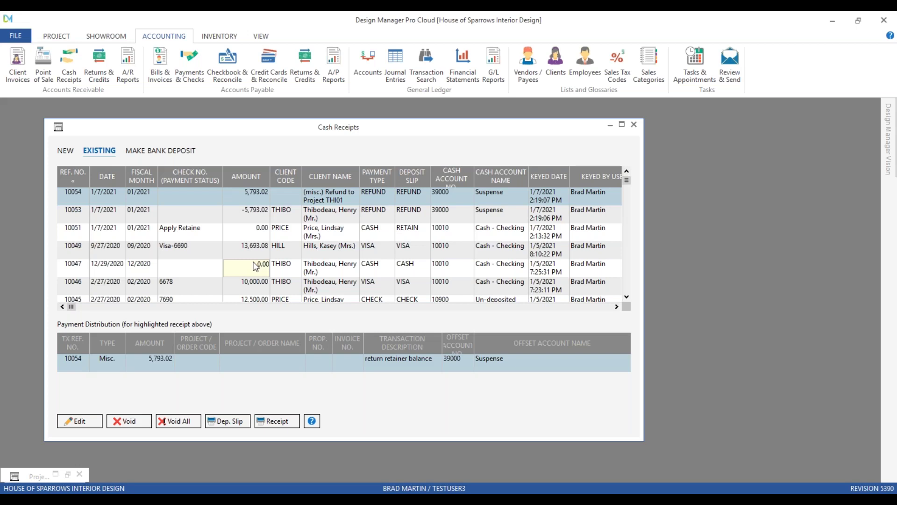
{"action": "left_click", "coordinate": [634, 125]}
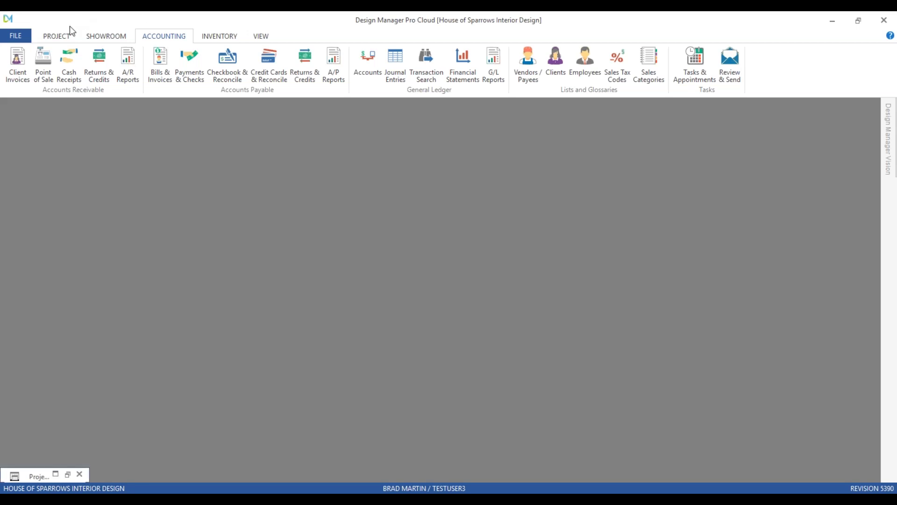
- List the proposals of Timeless Town House [HIL01] in ascending number order, select proposal 0004, and check its available deposit
{"action": "left_click", "coordinate": [60, 34]}
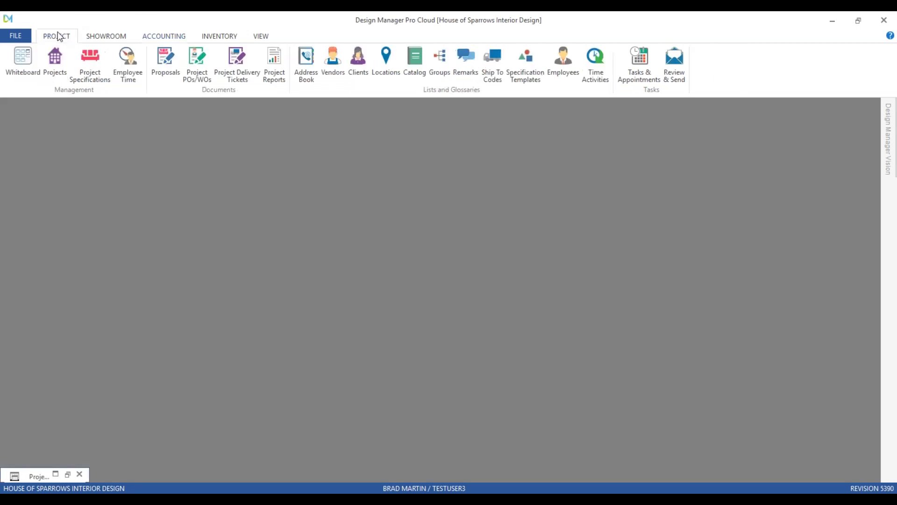
{"action": "left_click", "coordinate": [165, 63]}
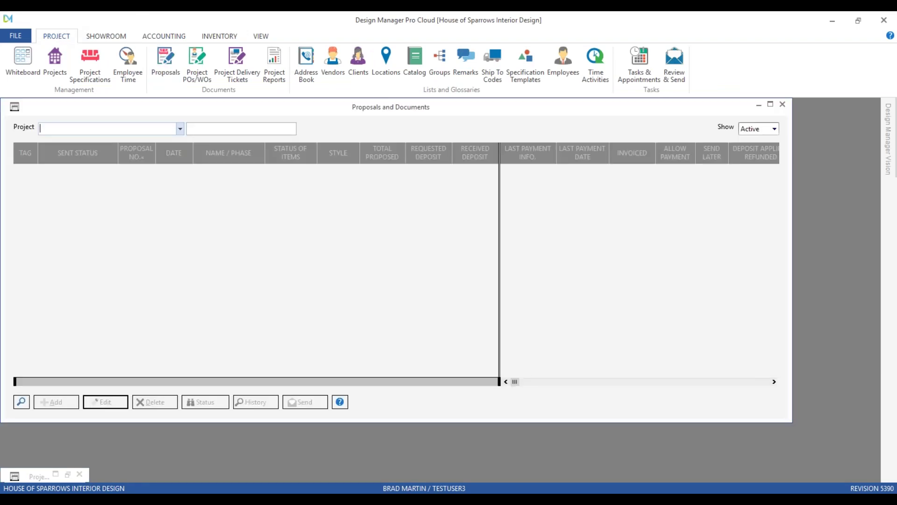
{"action": "type", "text": "hi"}
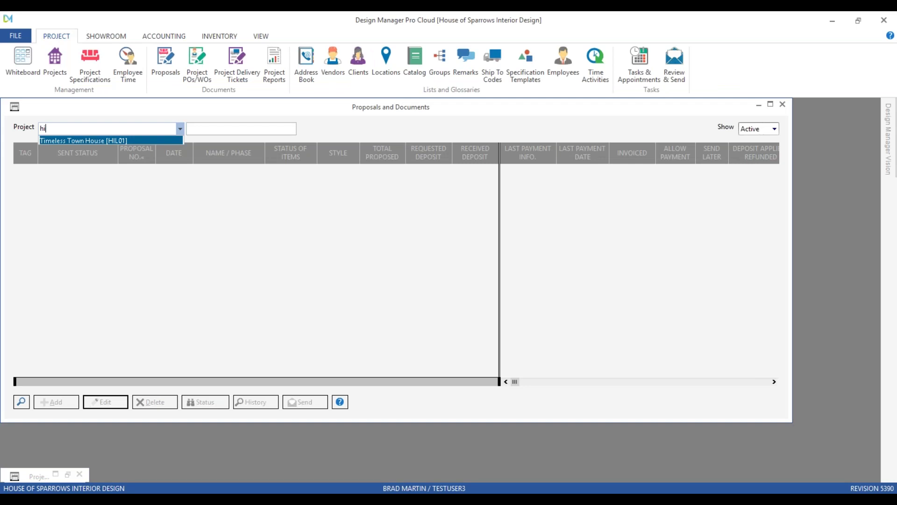
{"action": "key", "text": "Return"}
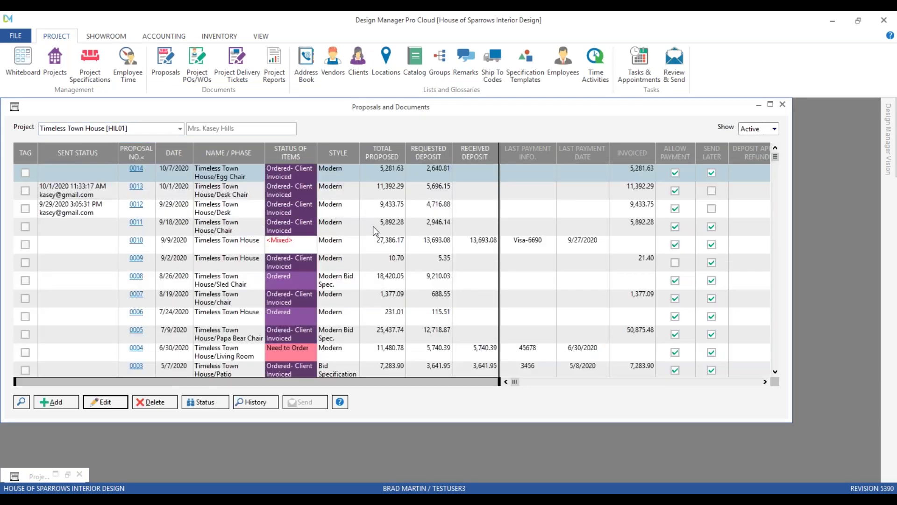
{"action": "left_click", "coordinate": [137, 150]}
{"action": "left_click", "coordinate": [241, 232]}
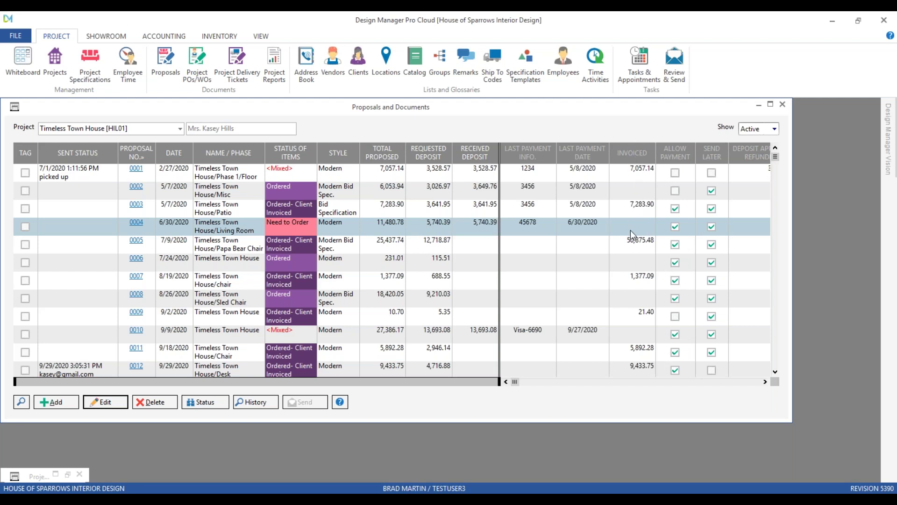
{"action": "left_click", "coordinate": [767, 382]}
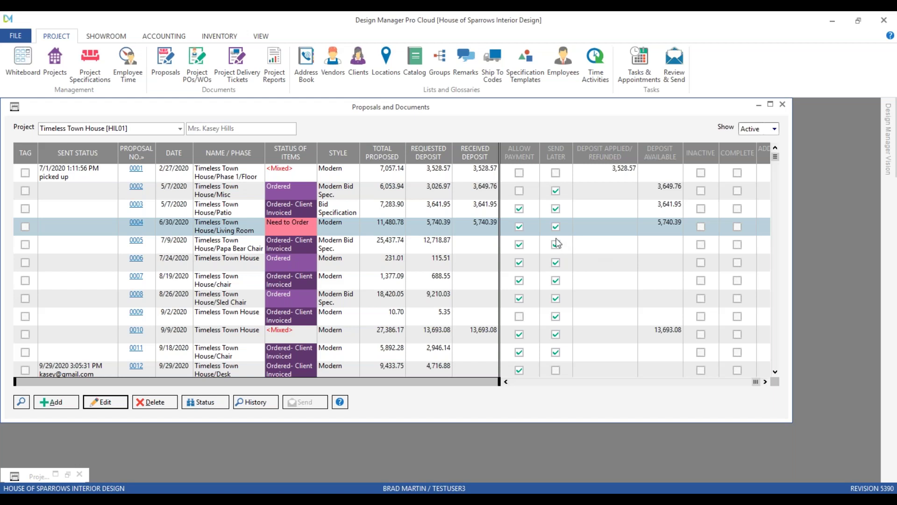
- Examine the item status of proposal 0004 for received deposits, invoiced amounts and applied deposits
{"action": "left_click", "coordinate": [212, 405]}
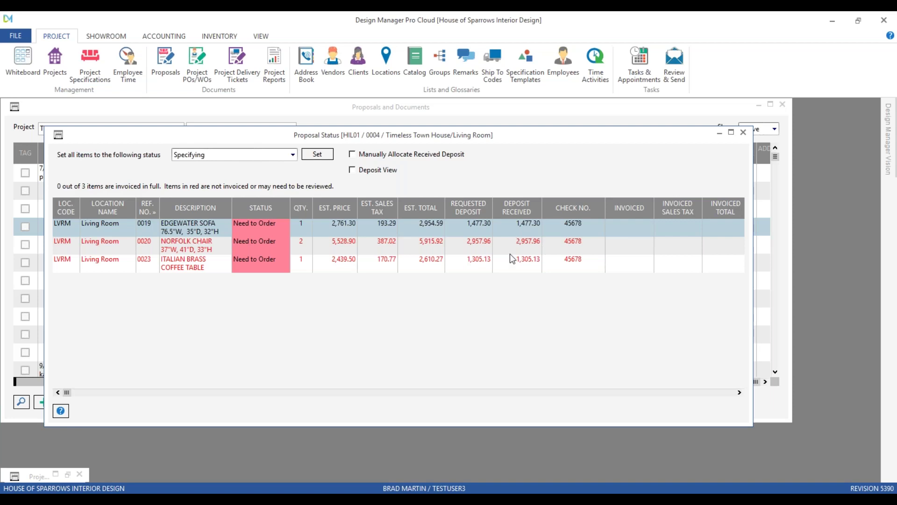
{"action": "left_click", "coordinate": [740, 392]}
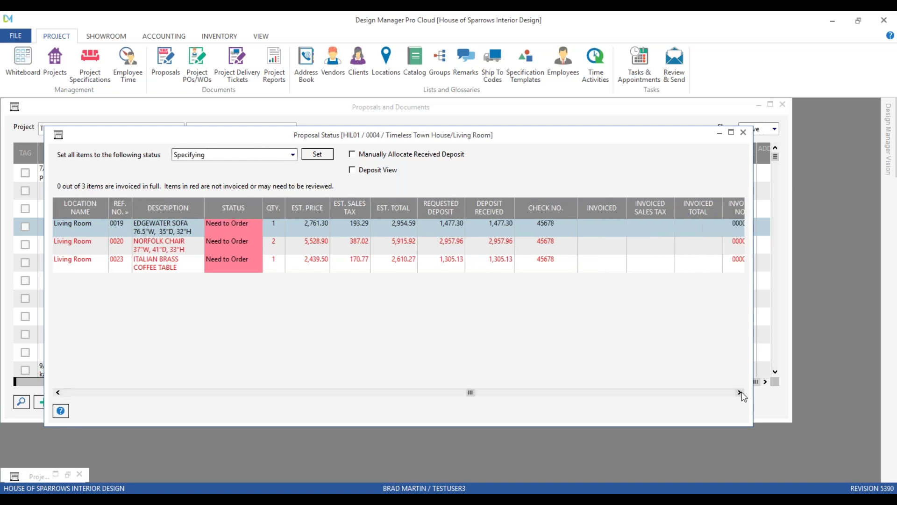
{"action": "left_click", "coordinate": [740, 392]}
{"action": "left_click", "coordinate": [740, 392]}
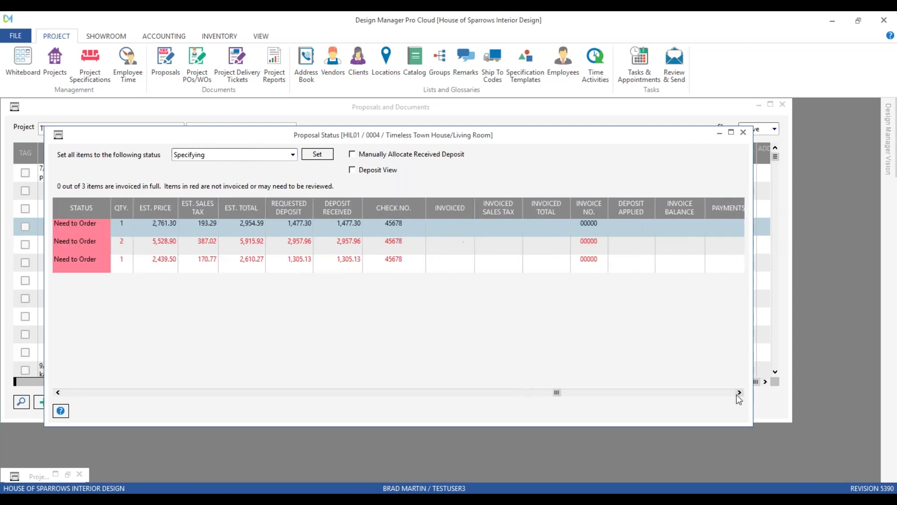
{"action": "left_click", "coordinate": [740, 393]}
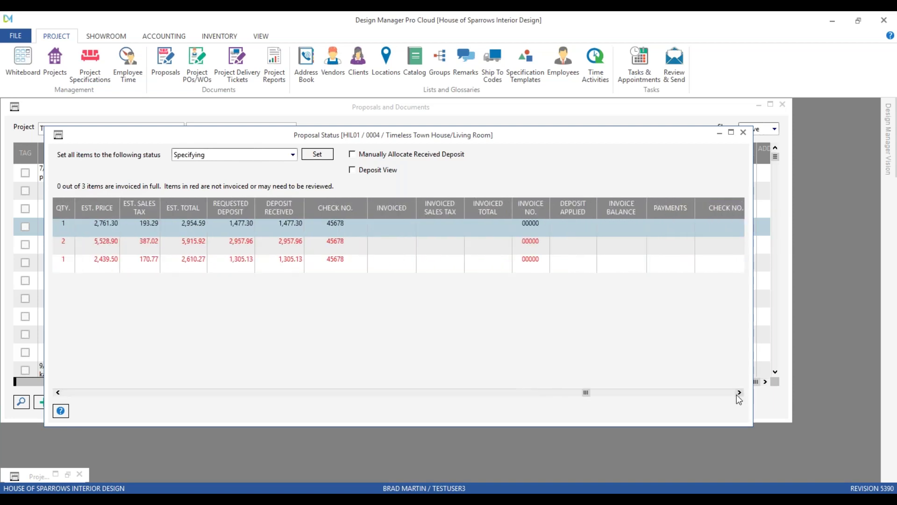
{"action": "left_click", "coordinate": [743, 133]}
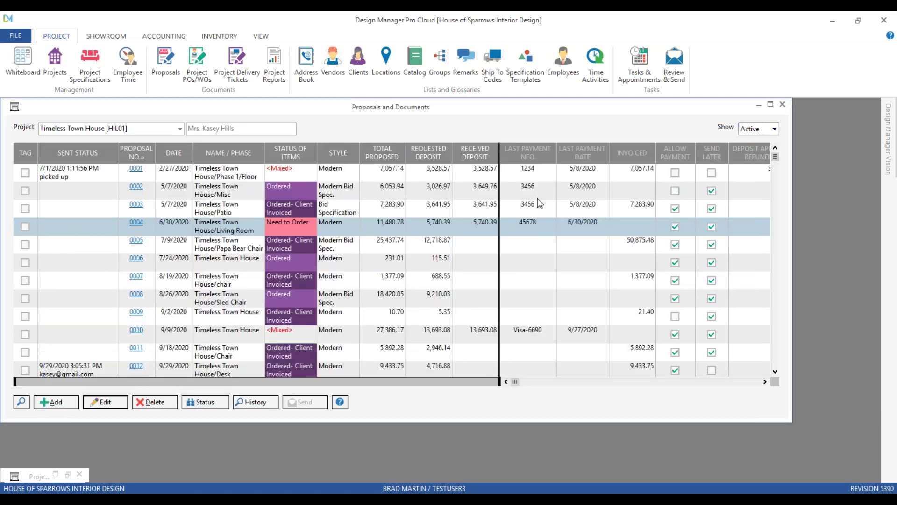
- Check the status and received deposit of the Italian Brass Coffee Table on proposal 0004
{"action": "left_click", "coordinate": [222, 404]}
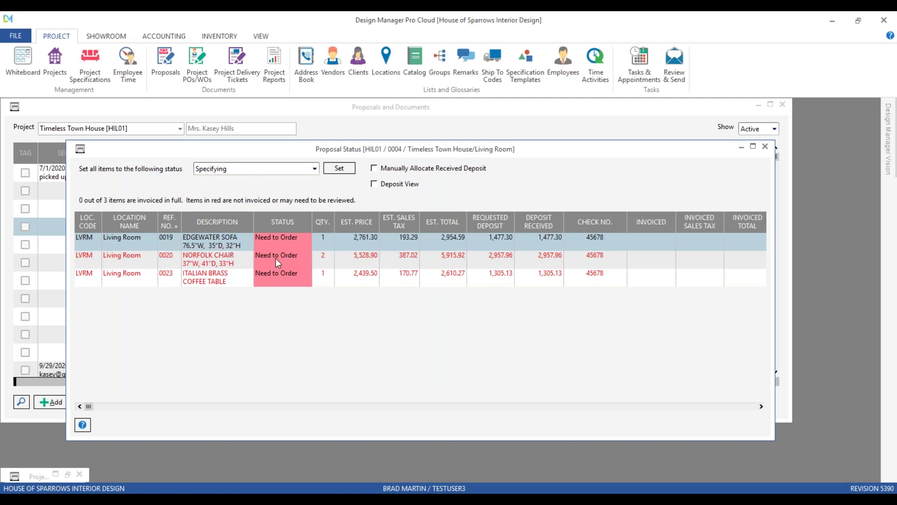
{"action": "left_click", "coordinate": [224, 279]}
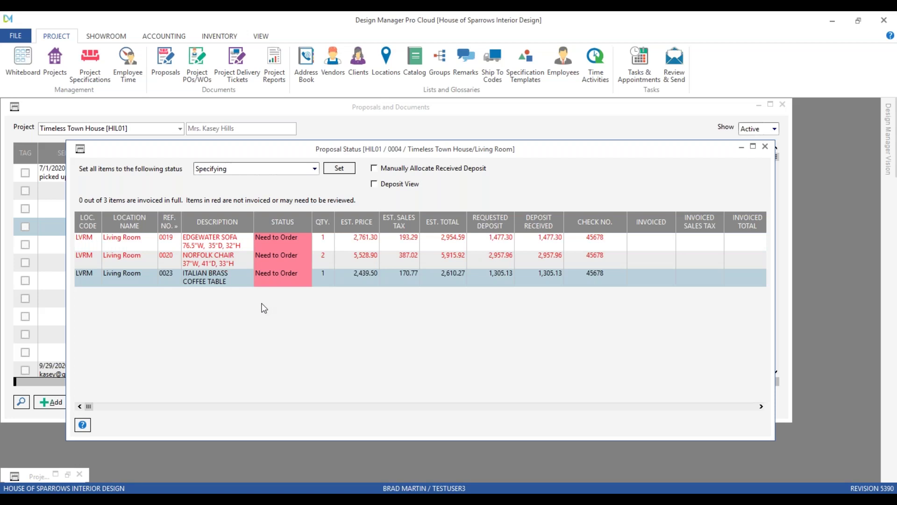
{"action": "left_click", "coordinate": [765, 147]}
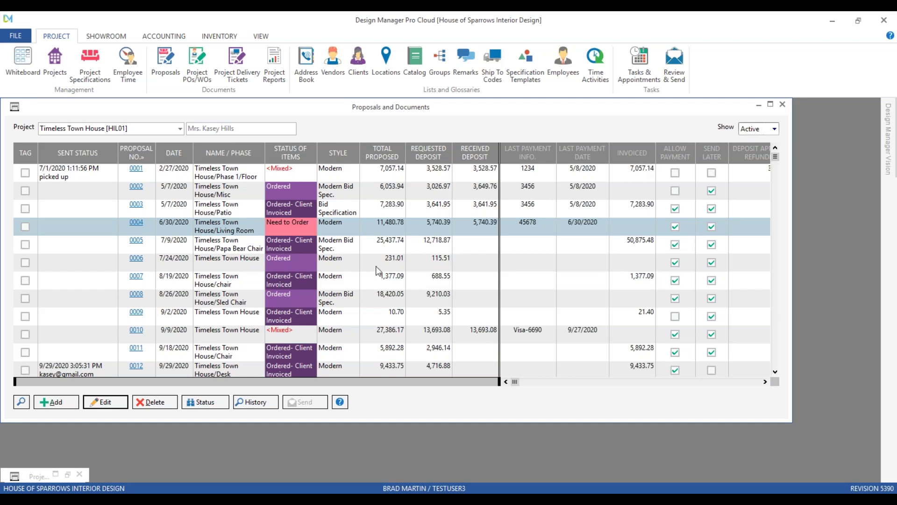
- Remove the Italian Brass Coffee Table from proposal 0004 and save the proposal
{"action": "left_click", "coordinate": [116, 403]}
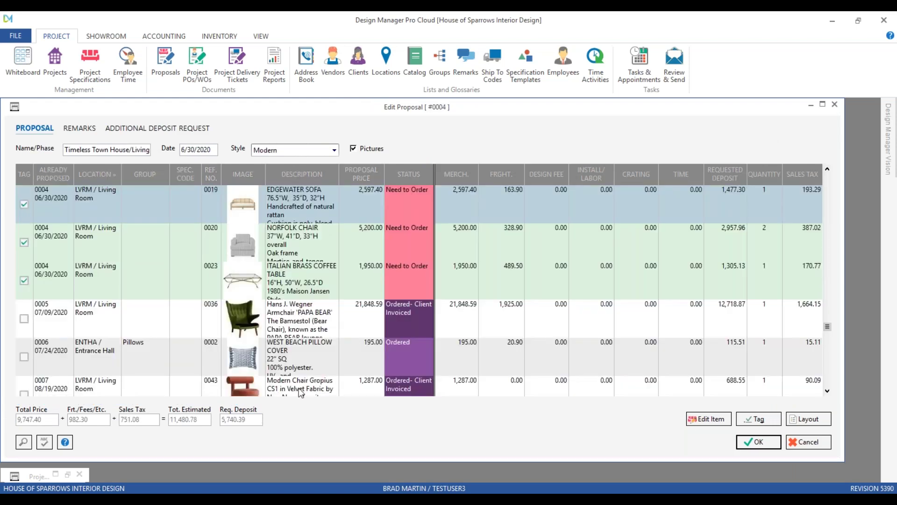
{"action": "left_click", "coordinate": [294, 276]}
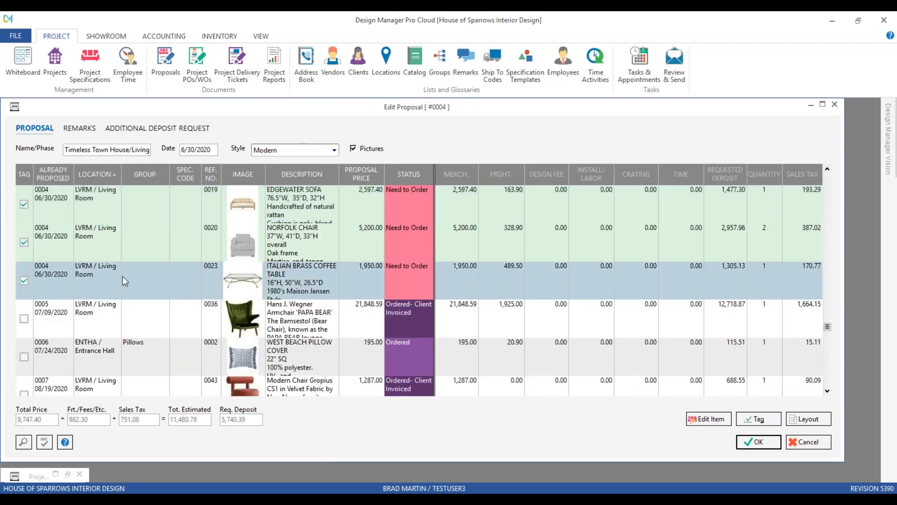
{"action": "left_click", "coordinate": [24, 280]}
{"action": "left_click", "coordinate": [754, 443]}
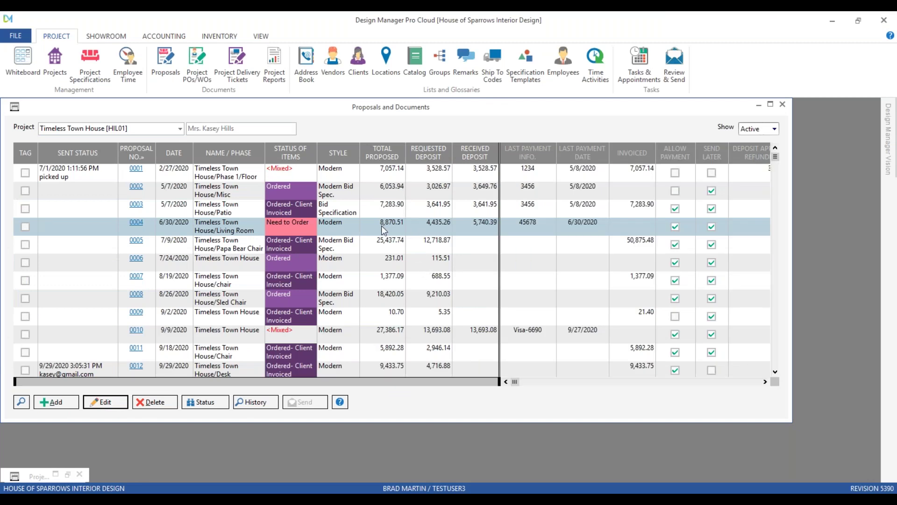
- Compare requested and received deposits on proposal 0004 and its remaining items, the Edgewater Sofa and Norfolk Chair
{"action": "left_click", "coordinate": [440, 228]}
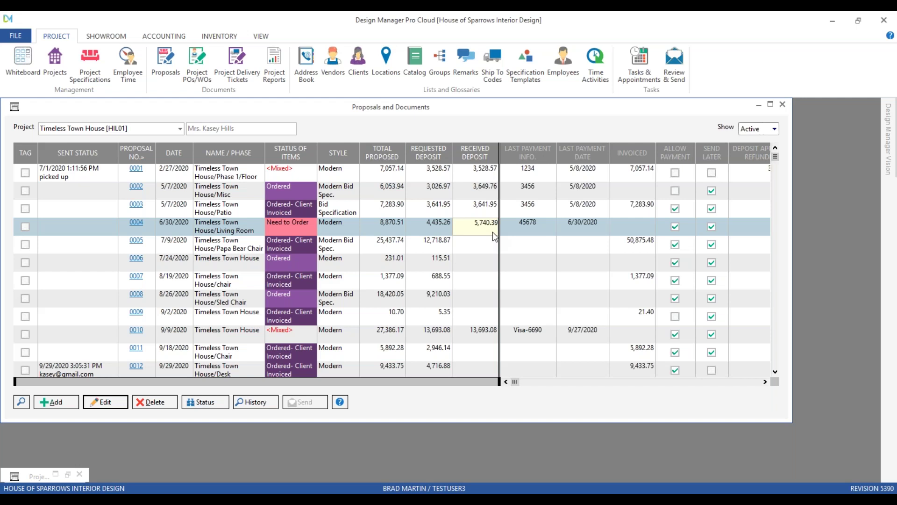
{"action": "left_click", "coordinate": [226, 403]}
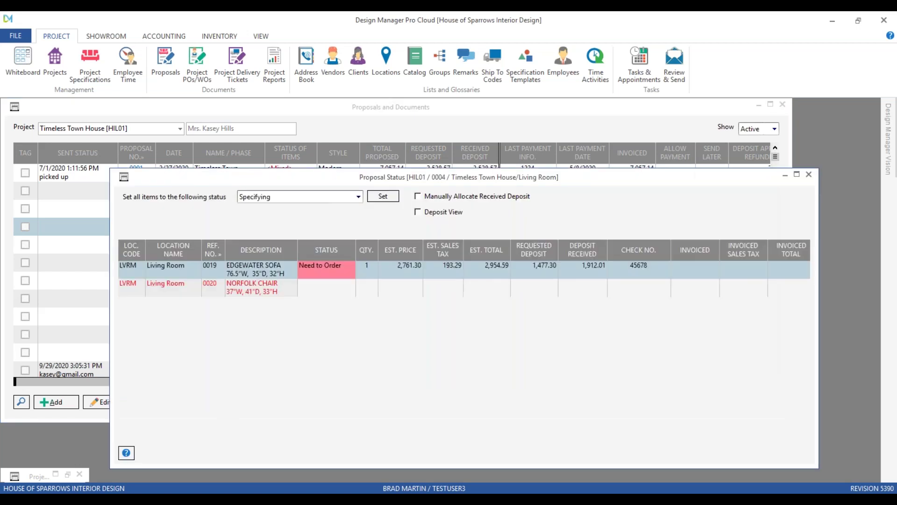
{"action": "left_click", "coordinate": [241, 280]}
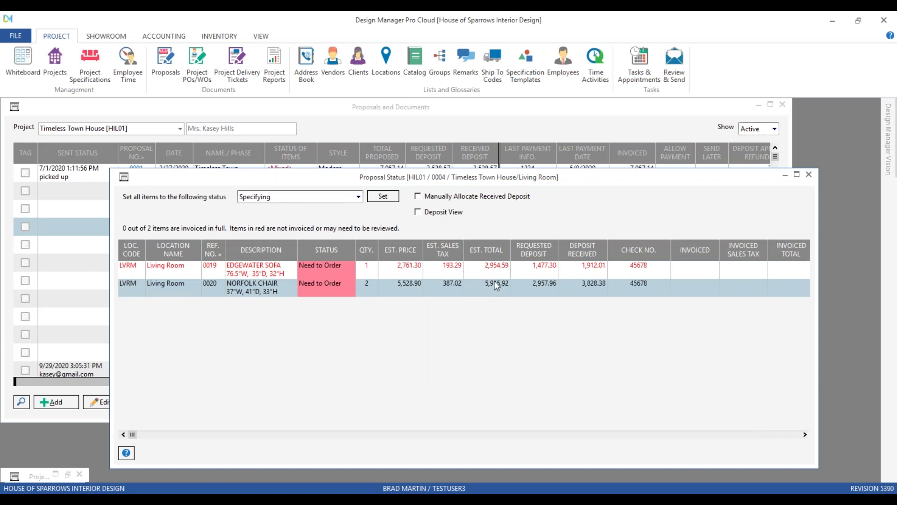
{"action": "left_click", "coordinate": [548, 270]}
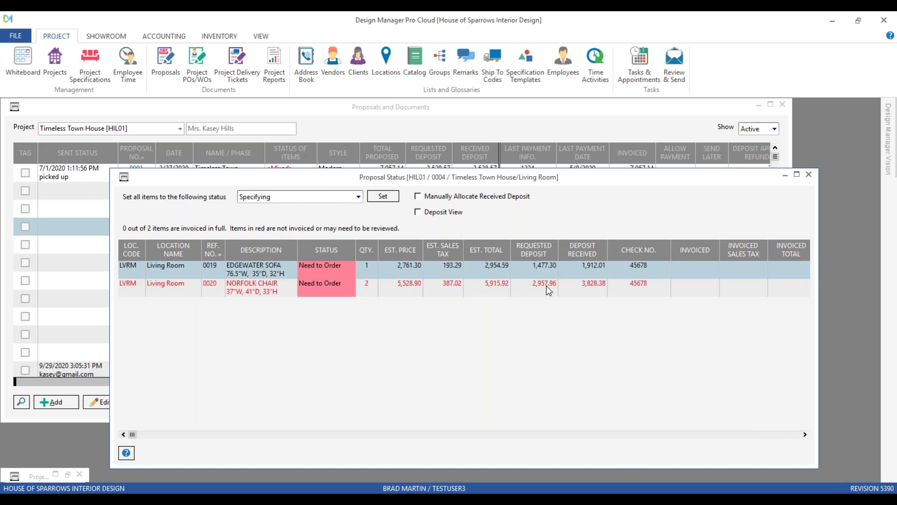
{"action": "left_click", "coordinate": [551, 288]}
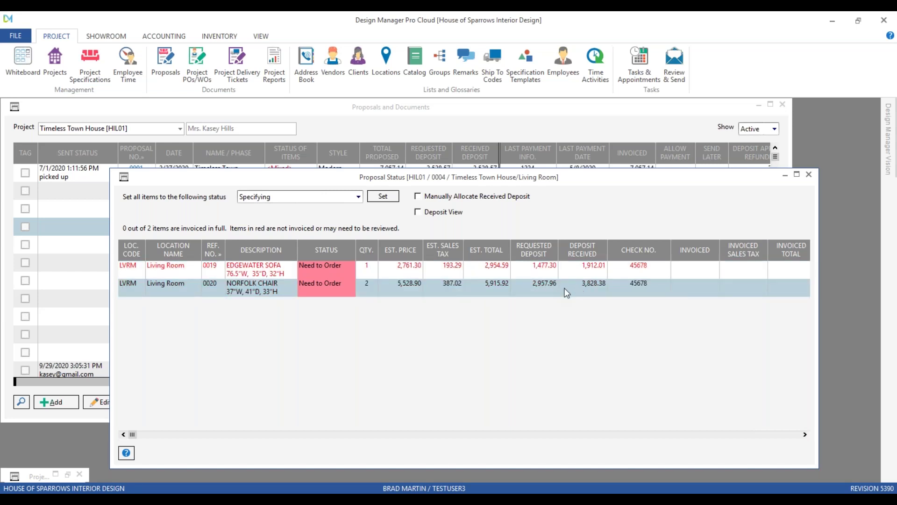
{"action": "left_click", "coordinate": [567, 293]}
{"action": "left_click", "coordinate": [545, 308]}
{"action": "left_click", "coordinate": [556, 276]}
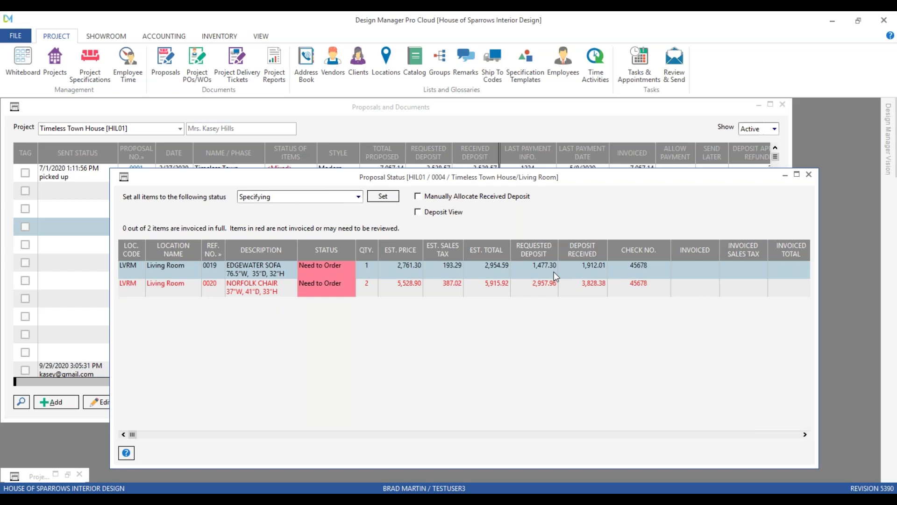
{"action": "left_click", "coordinate": [476, 296]}
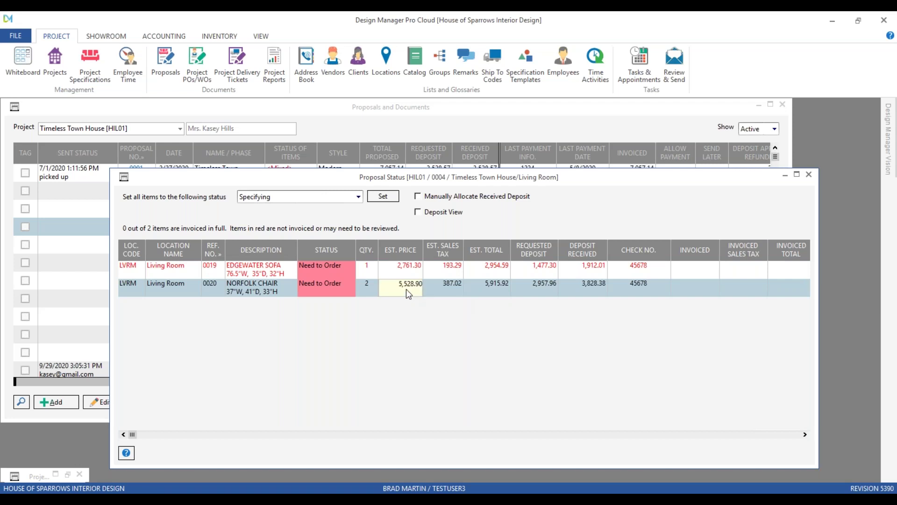
{"action": "left_click", "coordinate": [406, 273]}
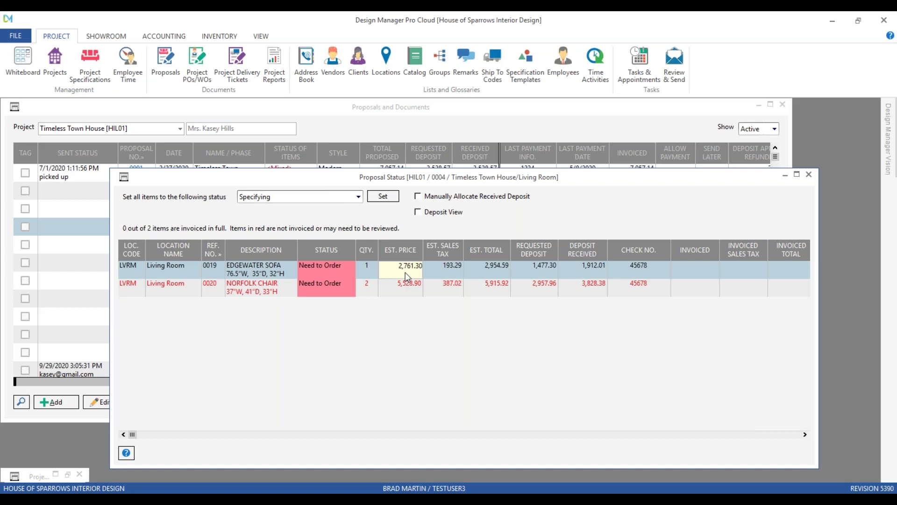
- Review the history of proposal 0004, comparing the total proposed and requested deposit of its saved versions with the current one
{"action": "left_click", "coordinate": [809, 175]}
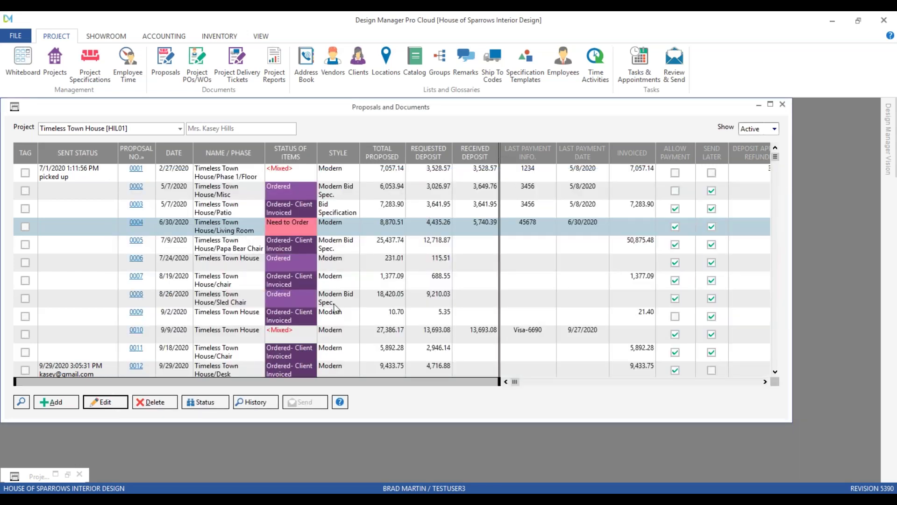
{"action": "left_click", "coordinate": [255, 402]}
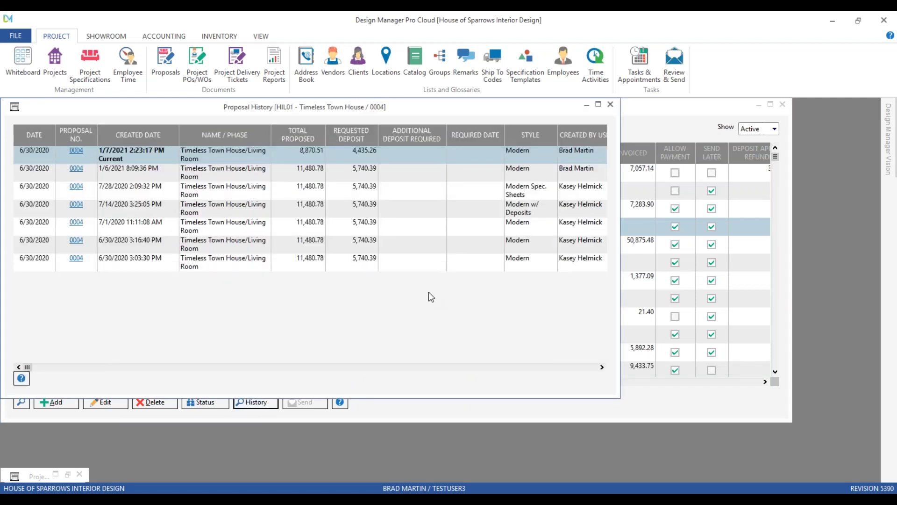
{"action": "left_click", "coordinate": [309, 252]}
{"action": "left_click", "coordinate": [314, 224]}
{"action": "left_click", "coordinate": [312, 208]}
{"action": "left_click", "coordinate": [310, 191]}
{"action": "left_click", "coordinate": [307, 172]}
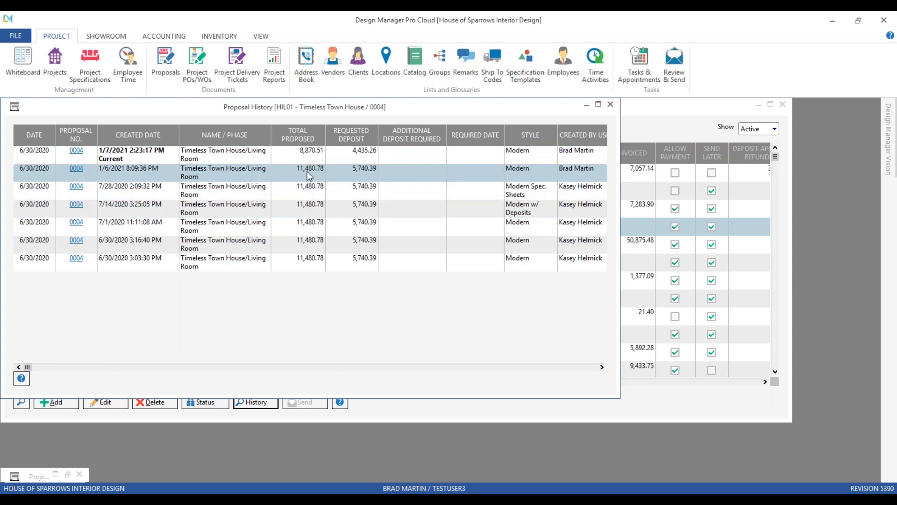
{"action": "left_click", "coordinate": [226, 157]}
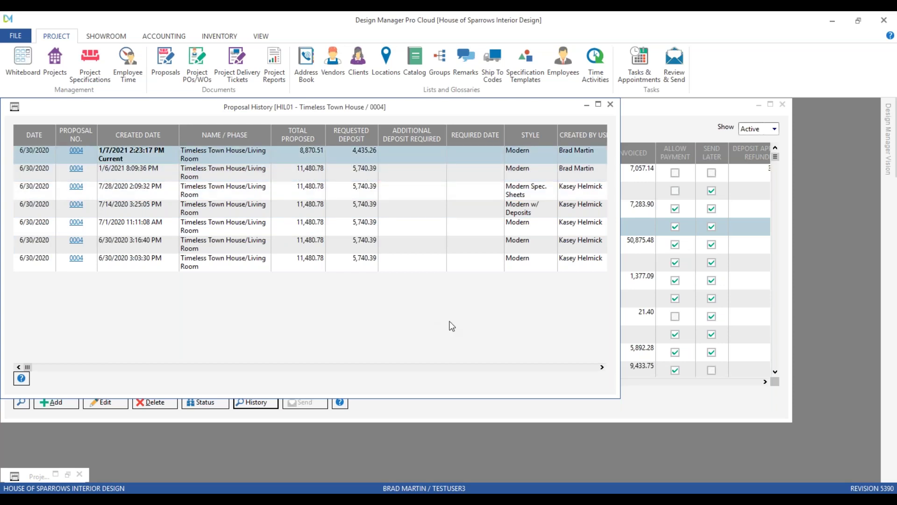
{"action": "left_click", "coordinate": [611, 104]}
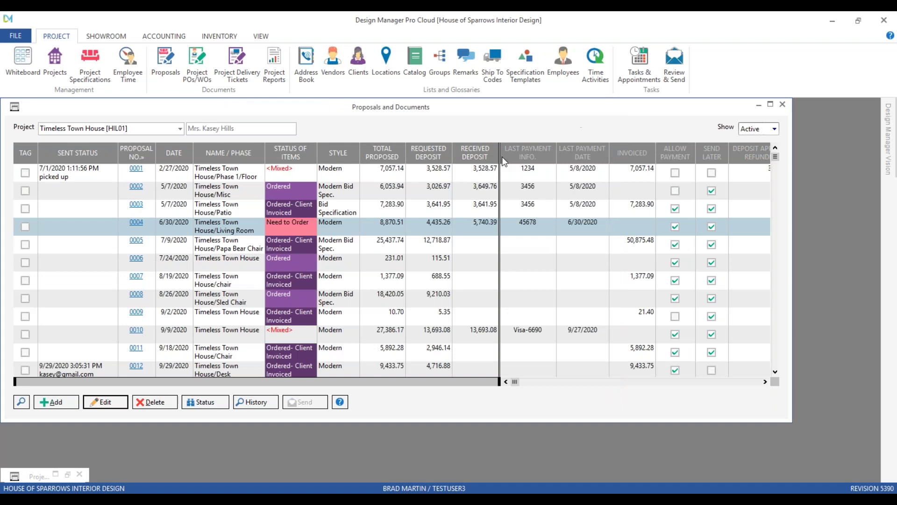
- View the proposal 0004 document and check the deposit and remaining total on its final page
{"action": "left_click", "coordinate": [139, 220]}
{"action": "scroll", "coordinate": [465, 278], "scroll_direction": "down", "scroll_amount": 15}
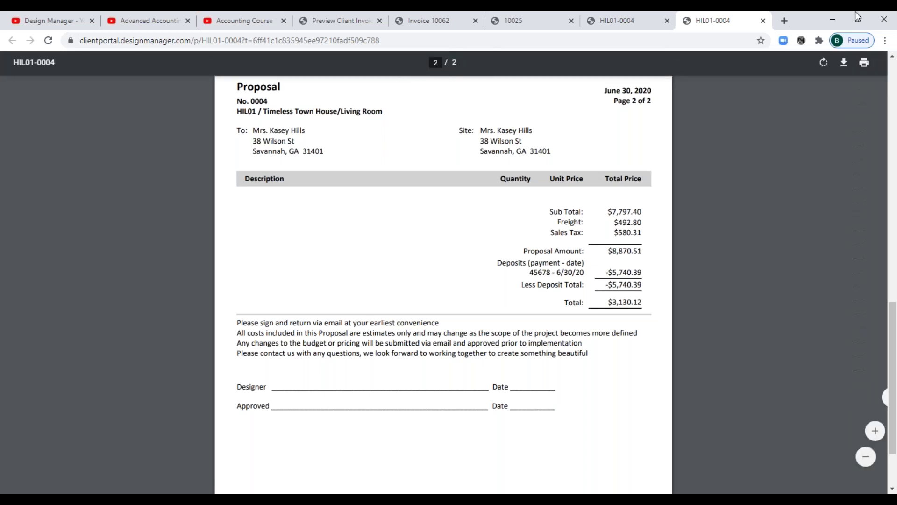
{"action": "left_click", "coordinate": [837, 19]}
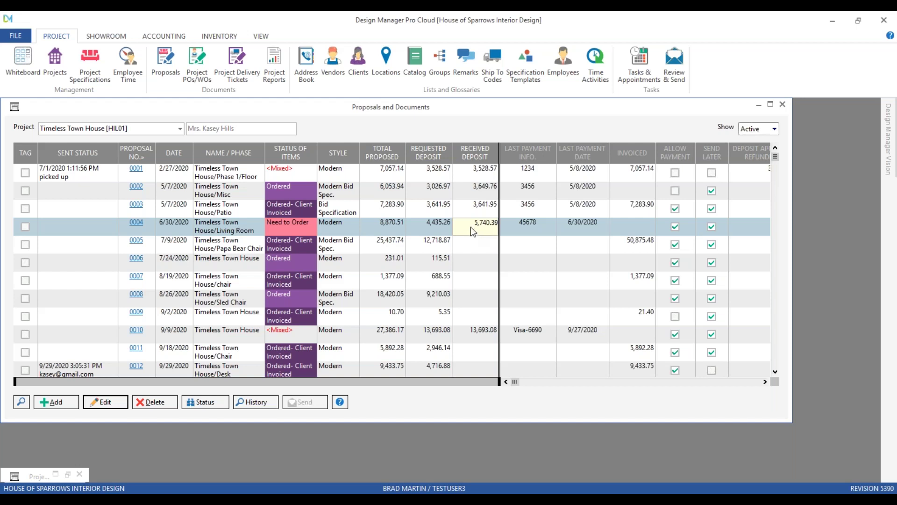
- Examine the applied or refunded deposit and the available deposit for proposal 0001
{"action": "left_click", "coordinate": [385, 173]}
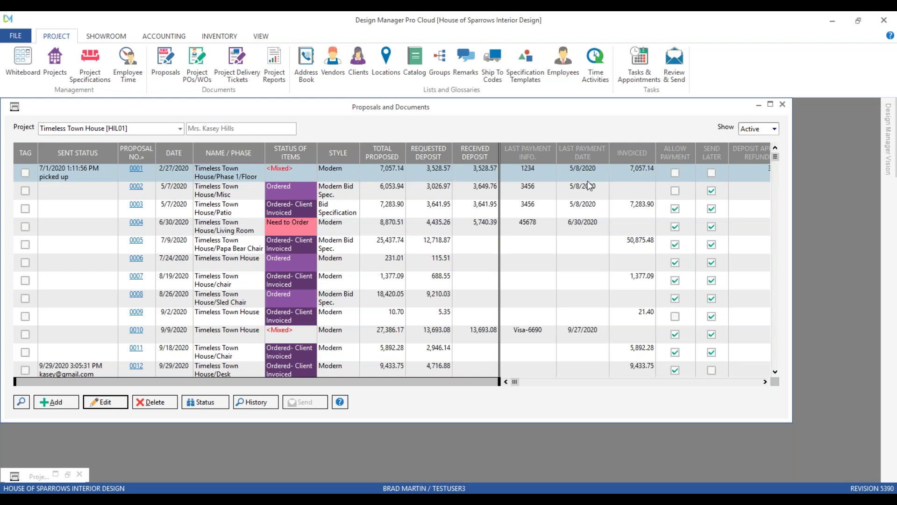
{"action": "left_click", "coordinate": [765, 382]}
{"action": "left_click", "coordinate": [765, 382]}
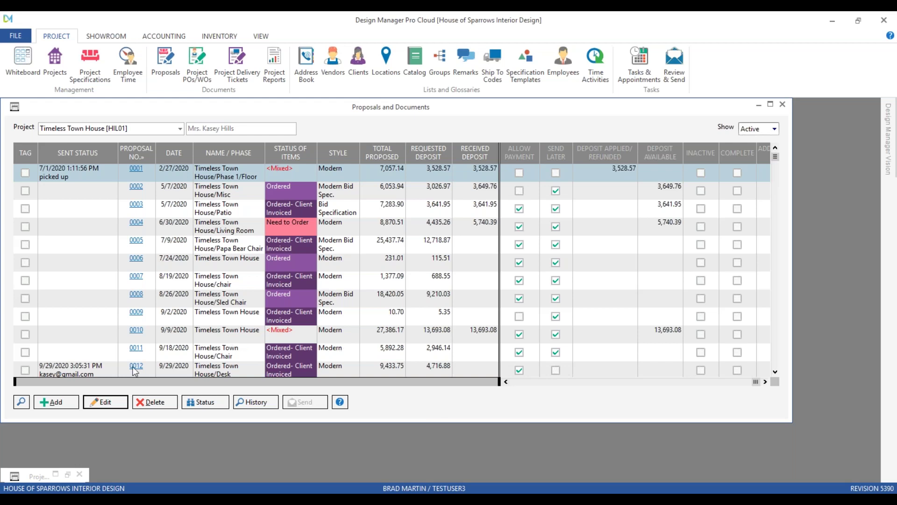
- Try to remove the SYM-01 Ivory / Slate rug from proposal 0001, and leave the proposal without saving
{"action": "left_click", "coordinate": [109, 405]}
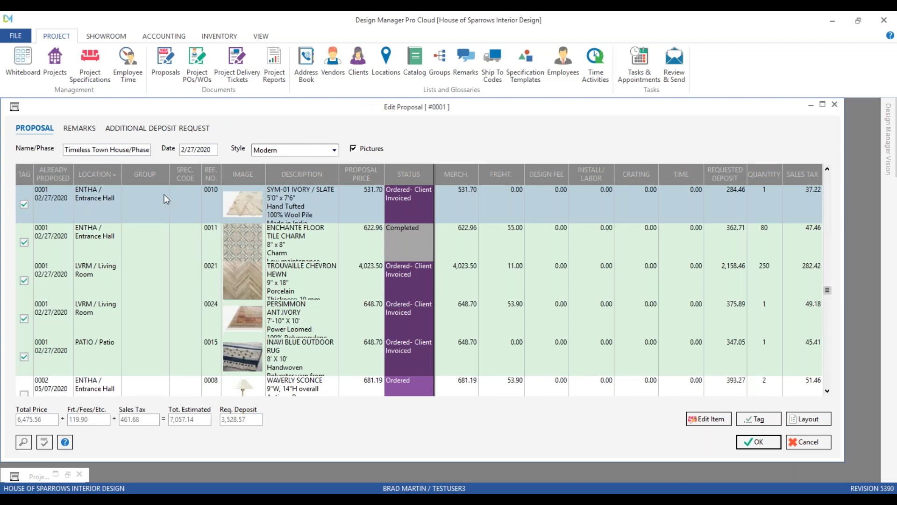
{"action": "left_click", "coordinate": [24, 204]}
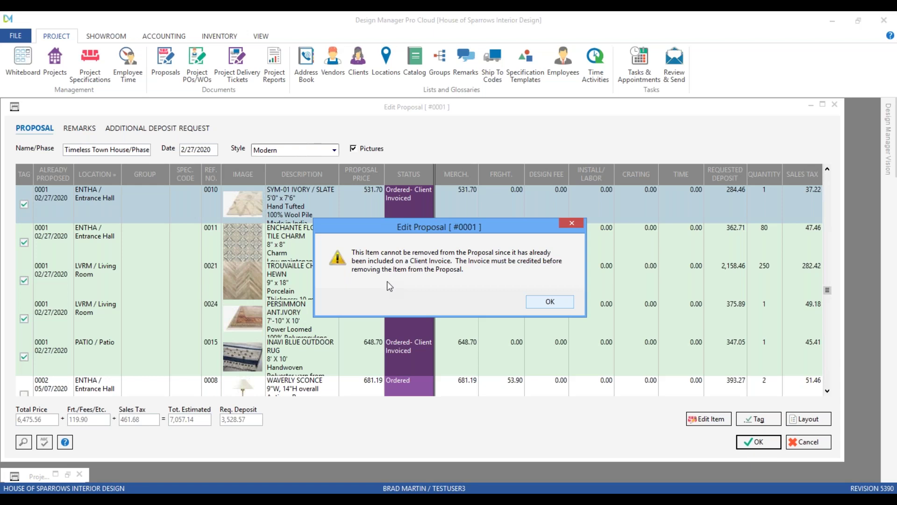
{"action": "left_click", "coordinate": [550, 302]}
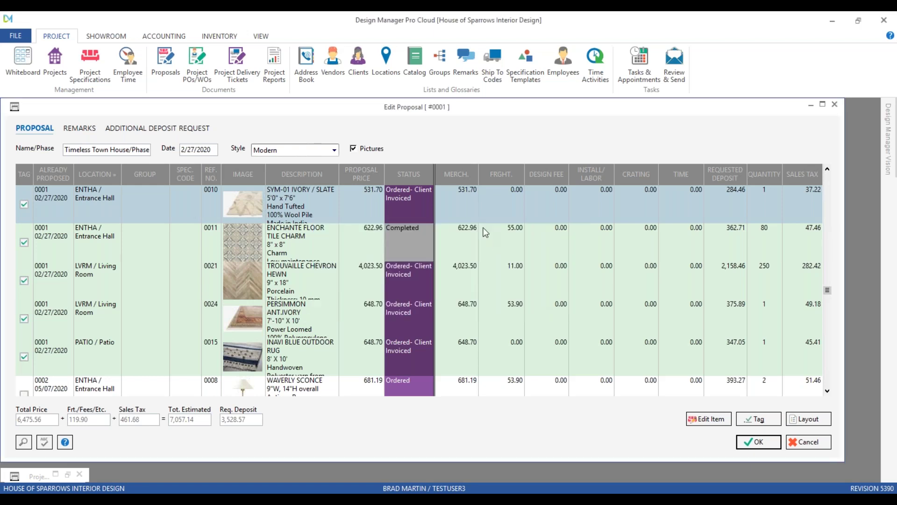
{"action": "left_click", "coordinate": [485, 233]}
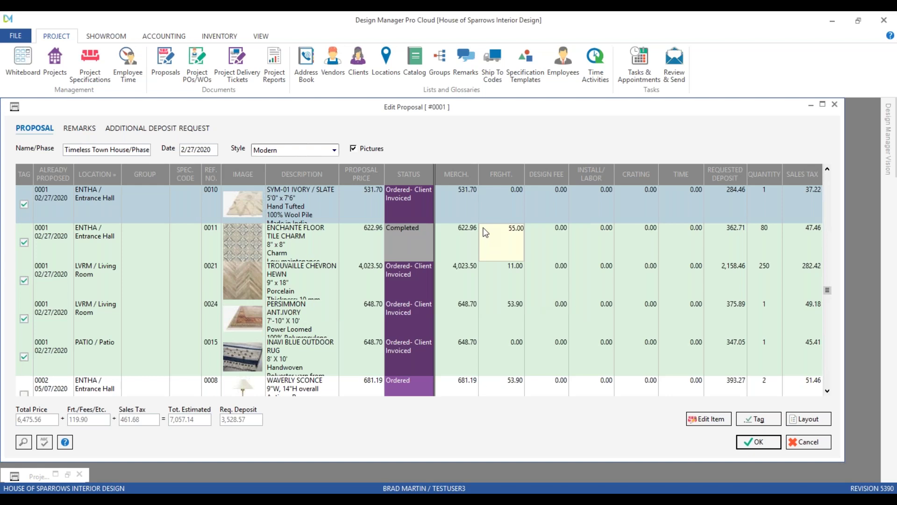
{"action": "left_click", "coordinate": [822, 441]}
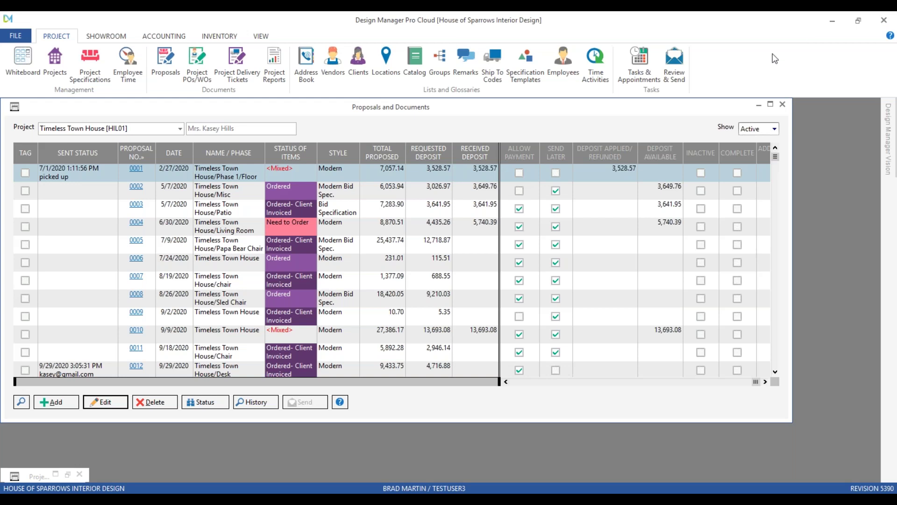
- Close the proposals list and start a client return and credit for the Timeless Town House [HIL01] project
{"action": "left_click", "coordinate": [783, 104]}
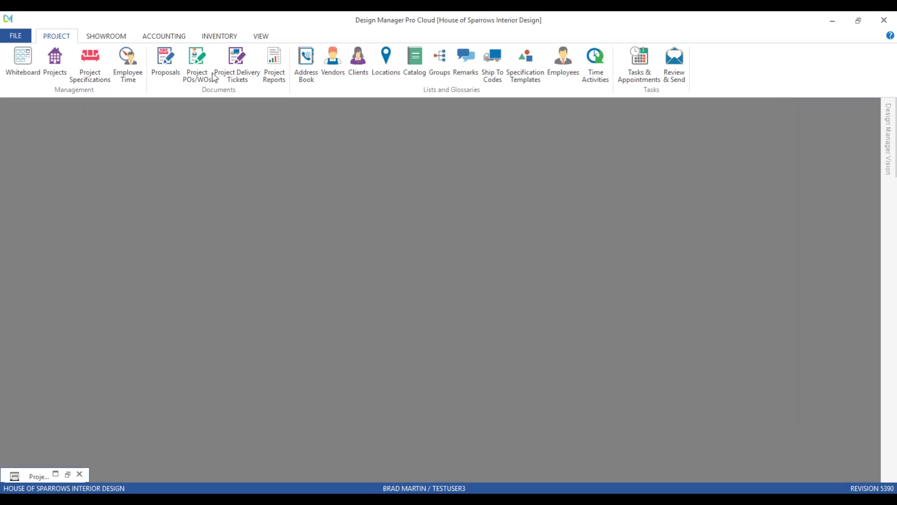
{"action": "left_click", "coordinate": [171, 37]}
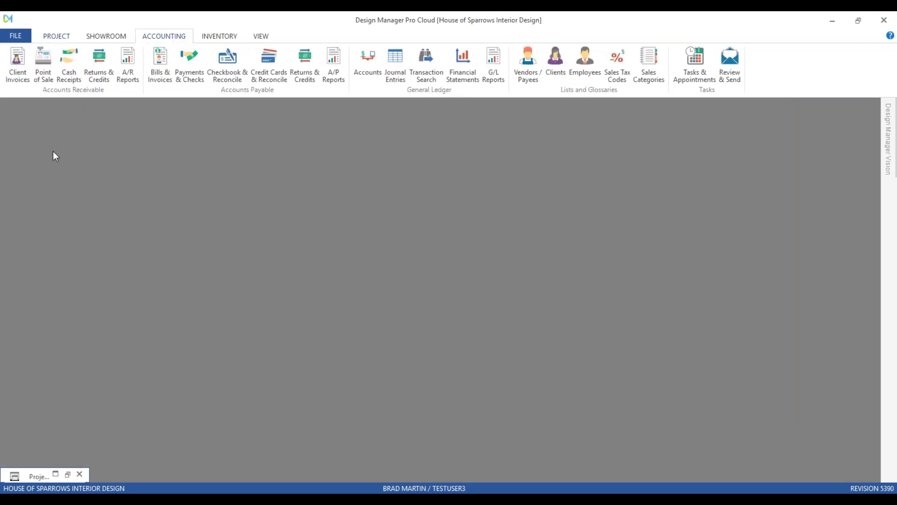
{"action": "left_click", "coordinate": [99, 63]}
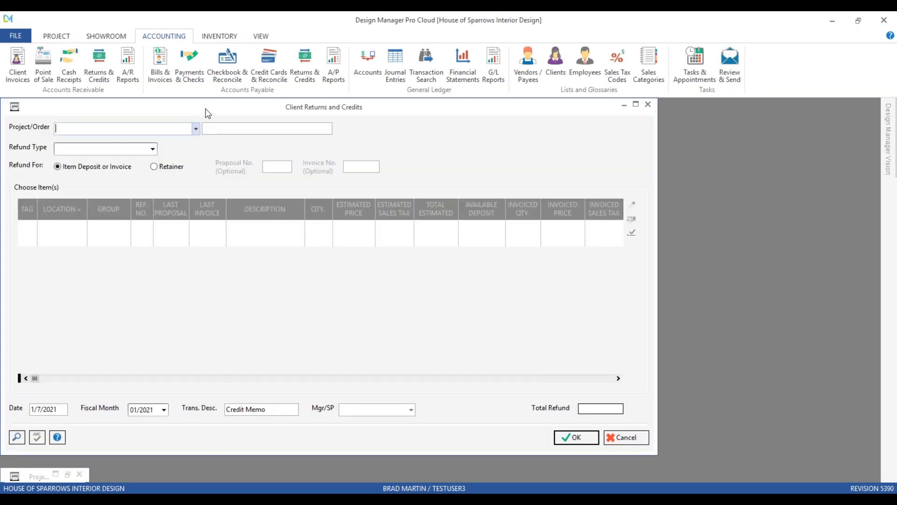
{"action": "left_click_drag", "start_coordinate": [208, 113], "coordinate": [256, 127]}
{"action": "type", "text": "hi"}
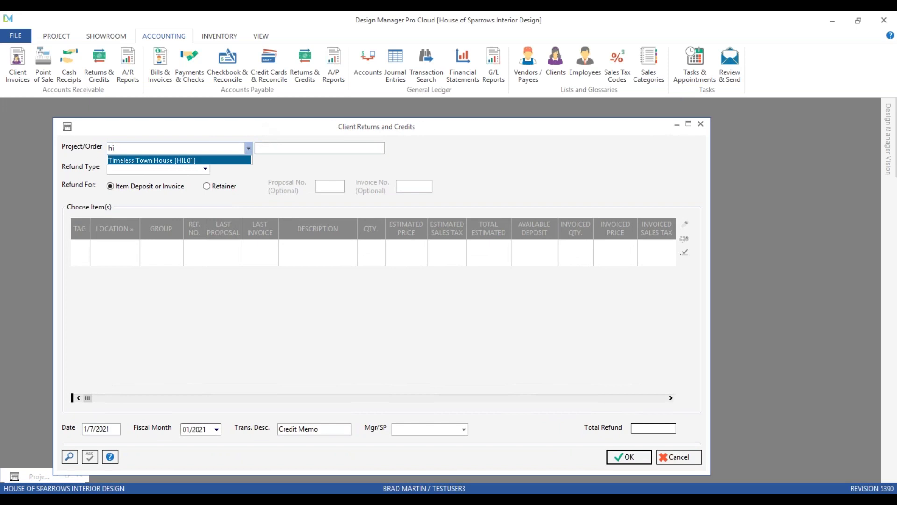
{"action": "key", "text": "Return"}
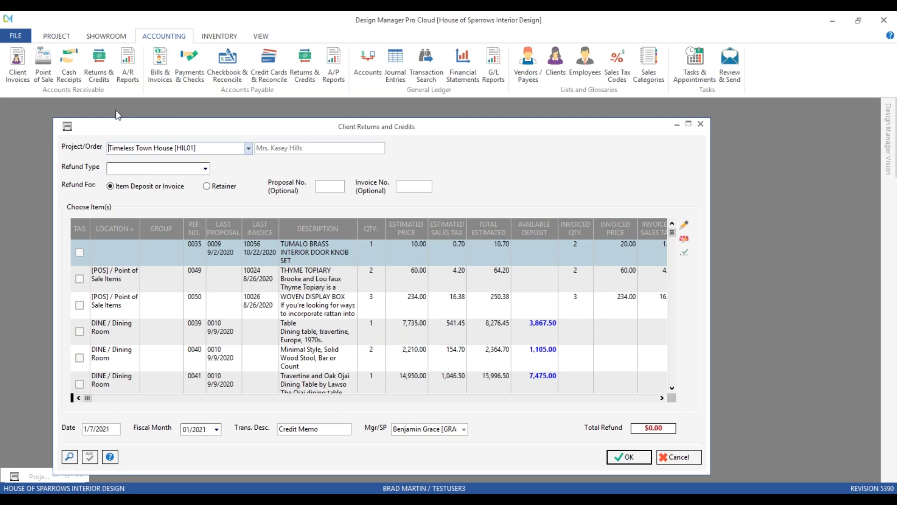
- Check the item status, requested deposits and received deposits of Timeless Town House proposal 0010
{"action": "left_click", "coordinate": [67, 37]}
{"action": "left_click", "coordinate": [165, 65]}
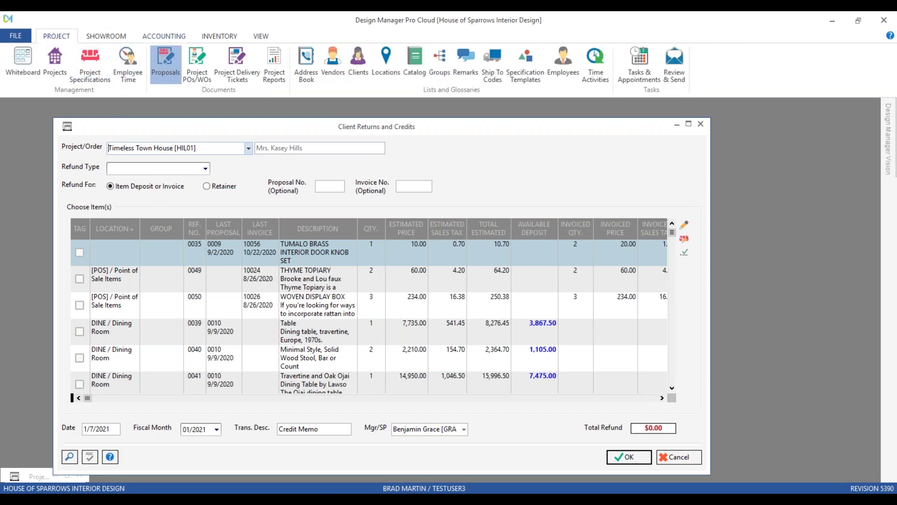
{"action": "type", "text": "hil"}
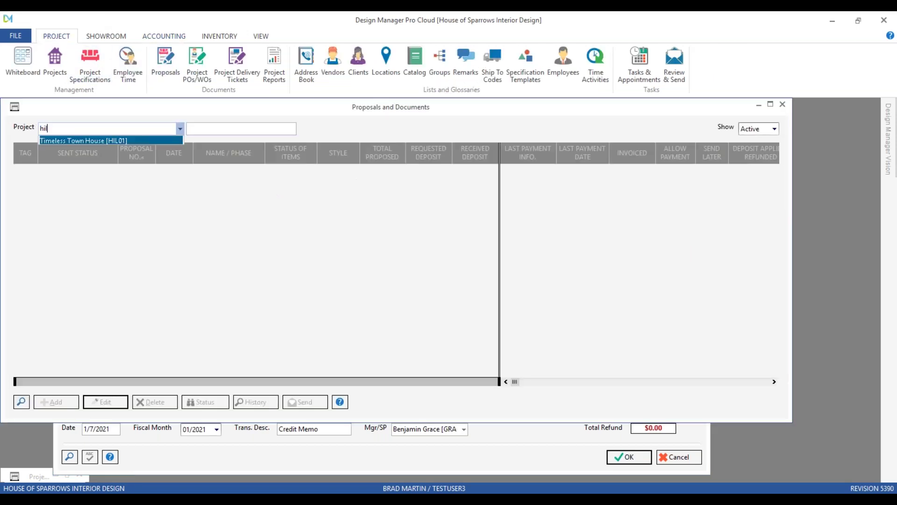
{"action": "key", "text": "Return"}
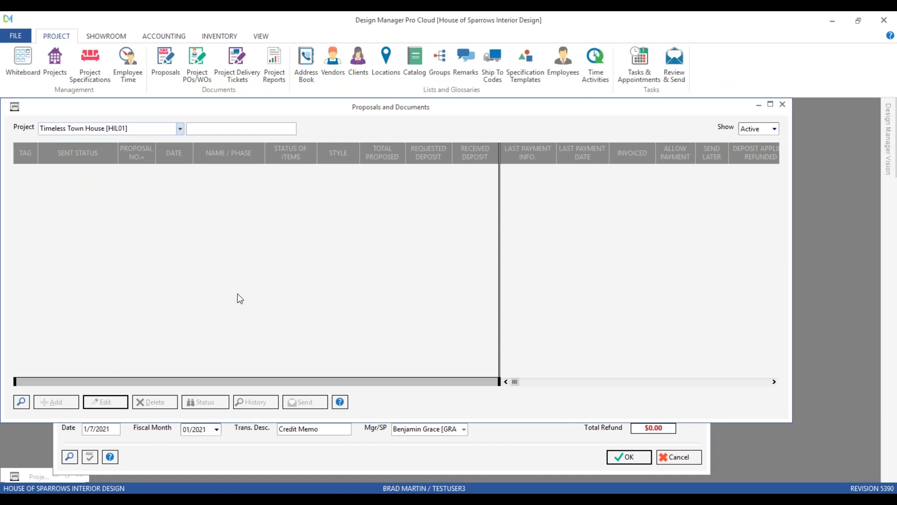
{"action": "left_click", "coordinate": [333, 247]}
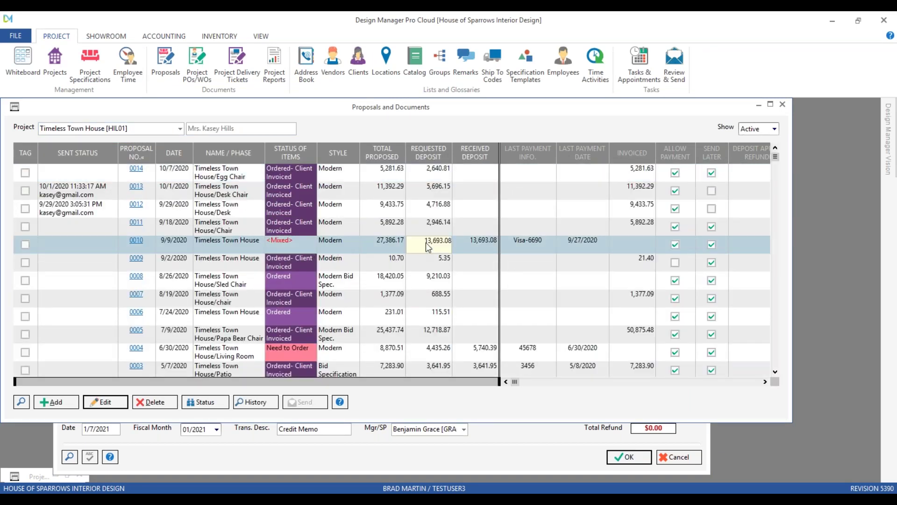
{"action": "left_click", "coordinate": [218, 403]}
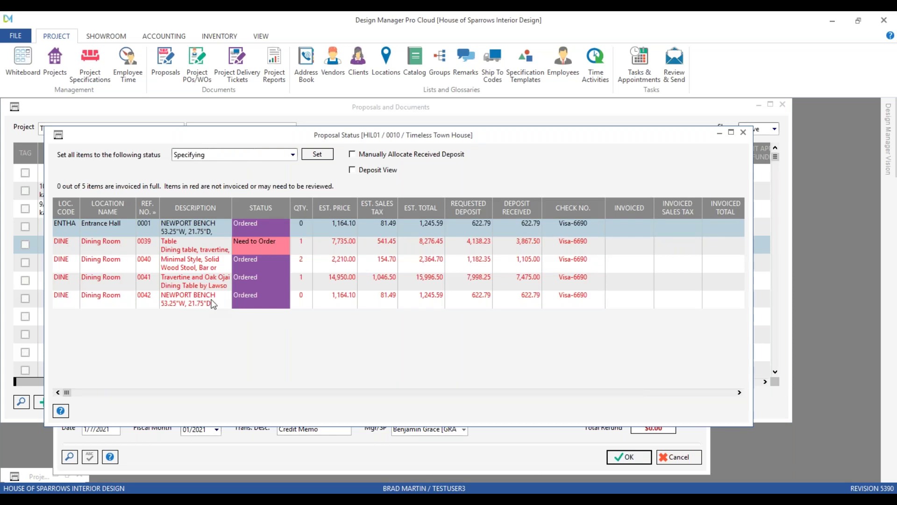
{"action": "left_click", "coordinate": [179, 250]}
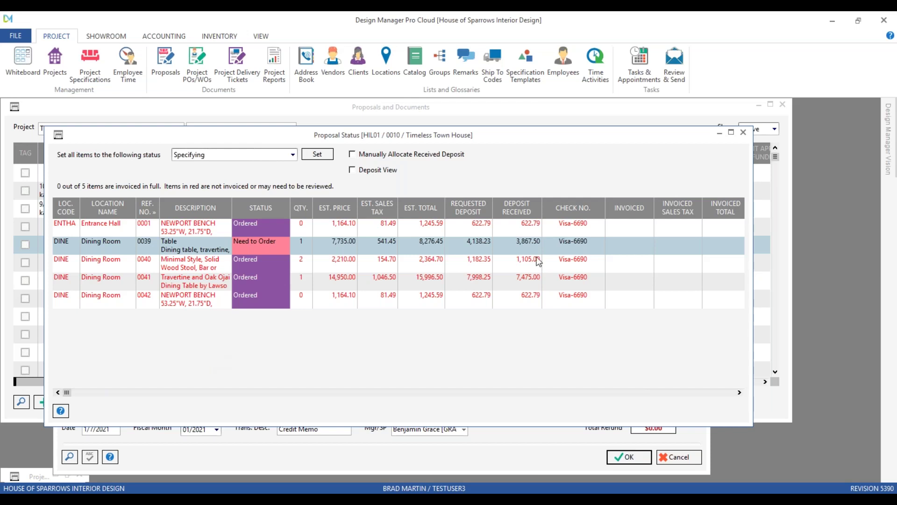
{"action": "left_click", "coordinate": [743, 132]}
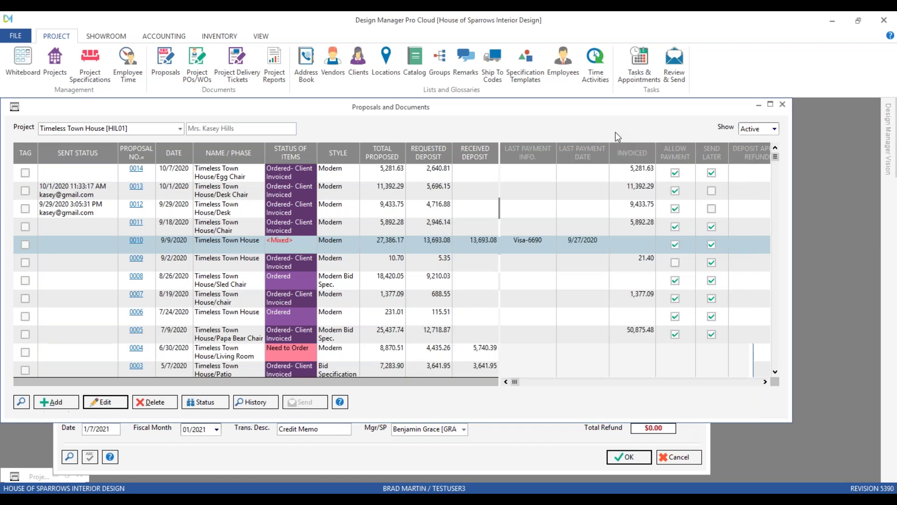
{"action": "left_click", "coordinate": [783, 105]}
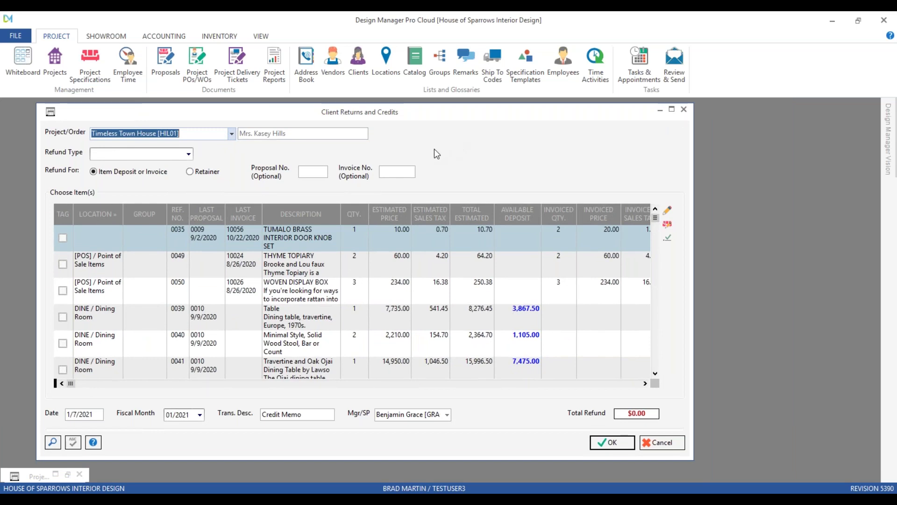
- Set the refund type to On Client's Credit Card/ACH and limit the return to proposal 0010
{"action": "left_click", "coordinate": [187, 155]}
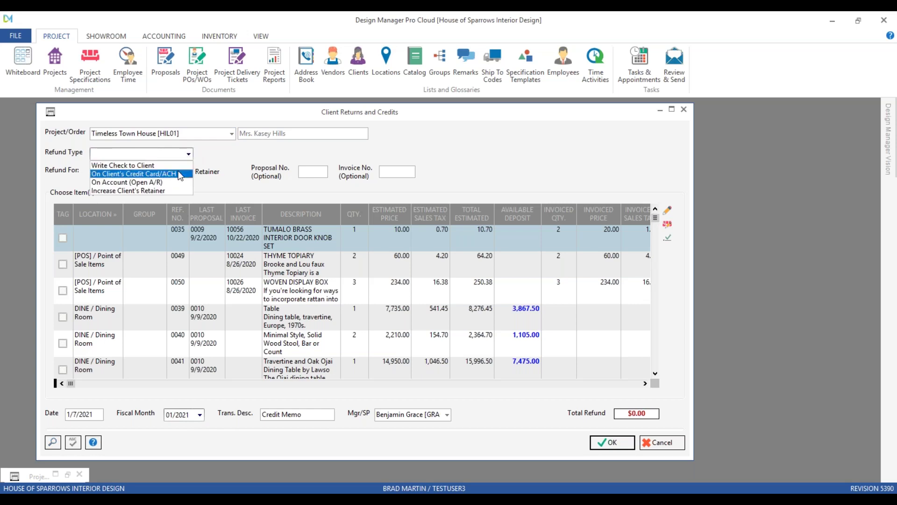
{"action": "left_click", "coordinate": [181, 175]}
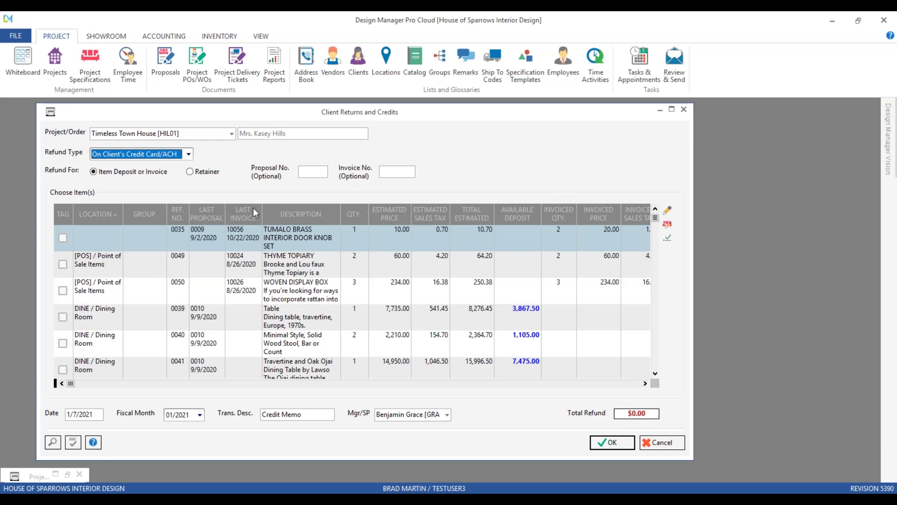
{"action": "left_click", "coordinate": [322, 173]}
{"action": "left_click", "coordinate": [54, 443]}
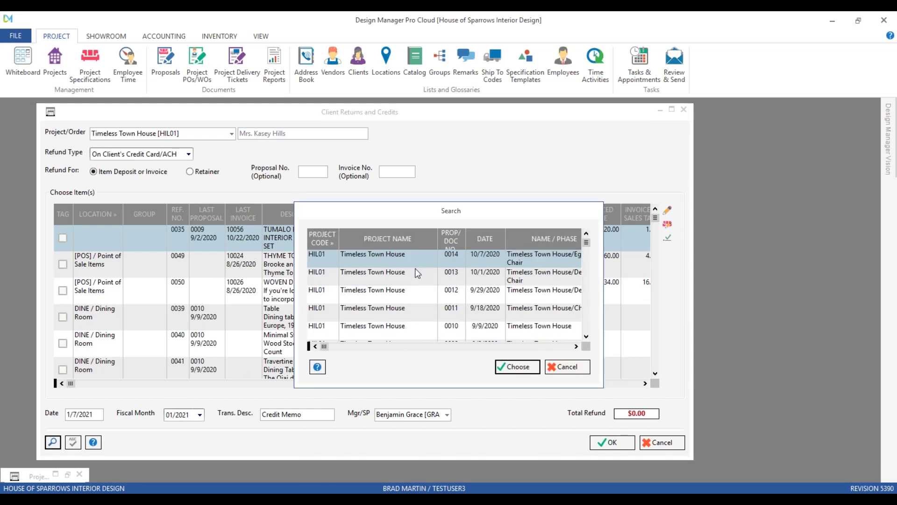
{"action": "scroll", "coordinate": [425, 281], "scroll_direction": "down", "scroll_amount": 1}
{"action": "left_click", "coordinate": [399, 278]}
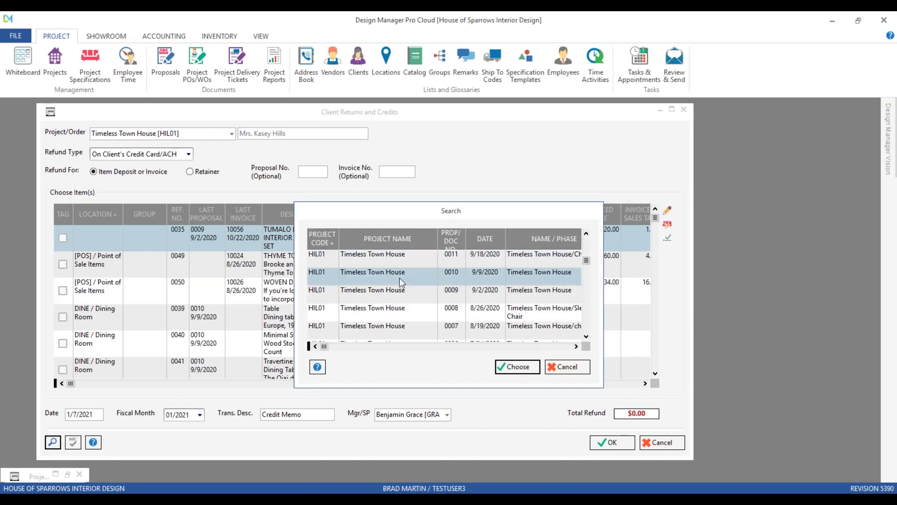
{"action": "left_click", "coordinate": [518, 366]}
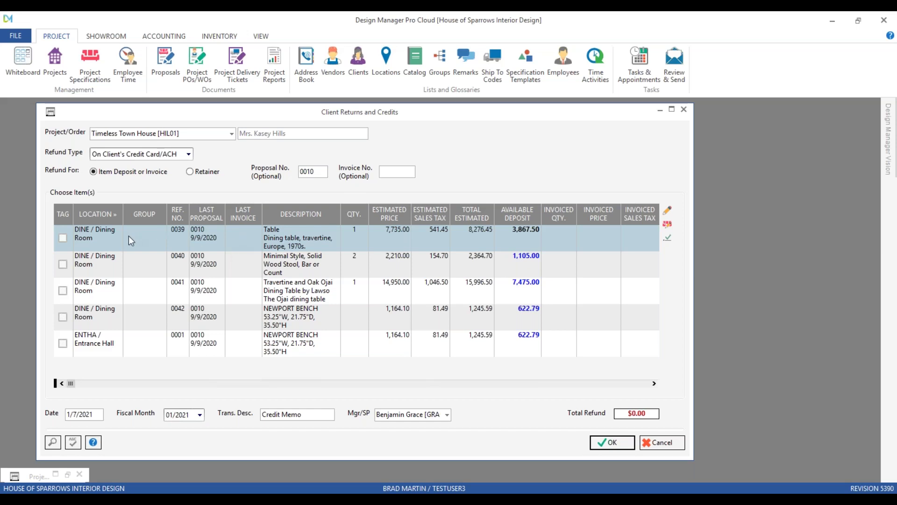
- Tag all items of proposal 0010 for the return
{"action": "left_click", "coordinate": [667, 237]}
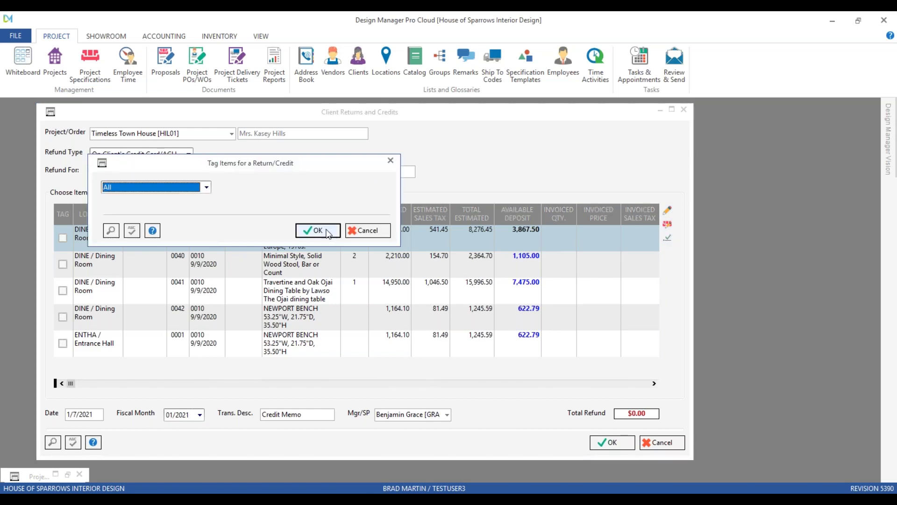
{"action": "key", "text": "Down"}
{"action": "left_click", "coordinate": [320, 231]}
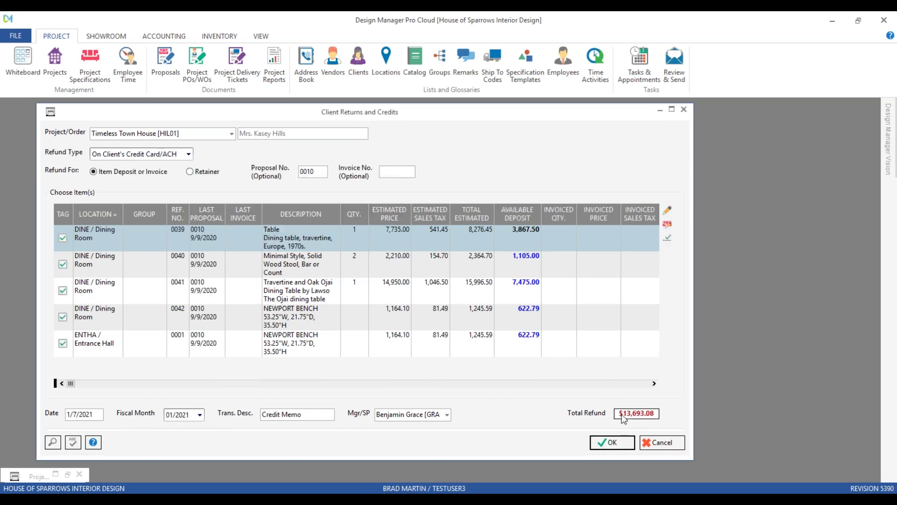
- Untag all items of the return and tag only the dining table, item 0039
{"action": "left_click", "coordinate": [667, 238]}
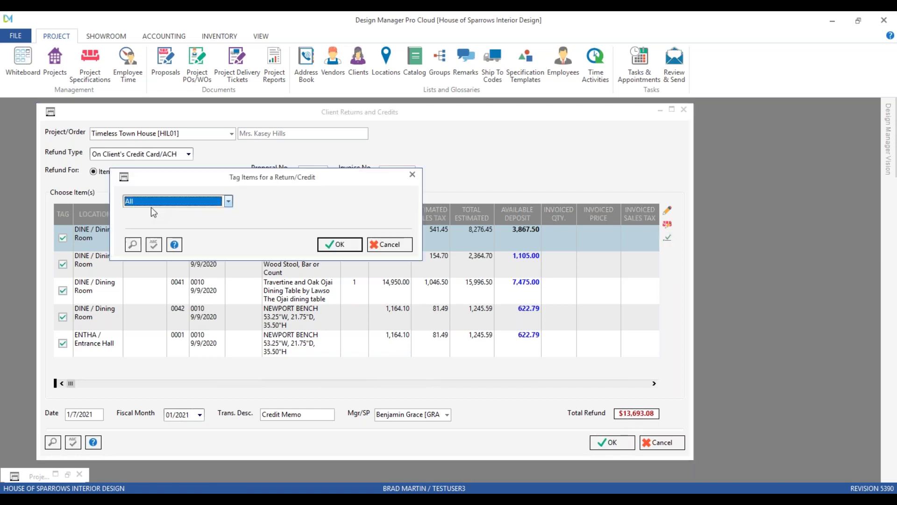
{"action": "left_click", "coordinate": [229, 201]}
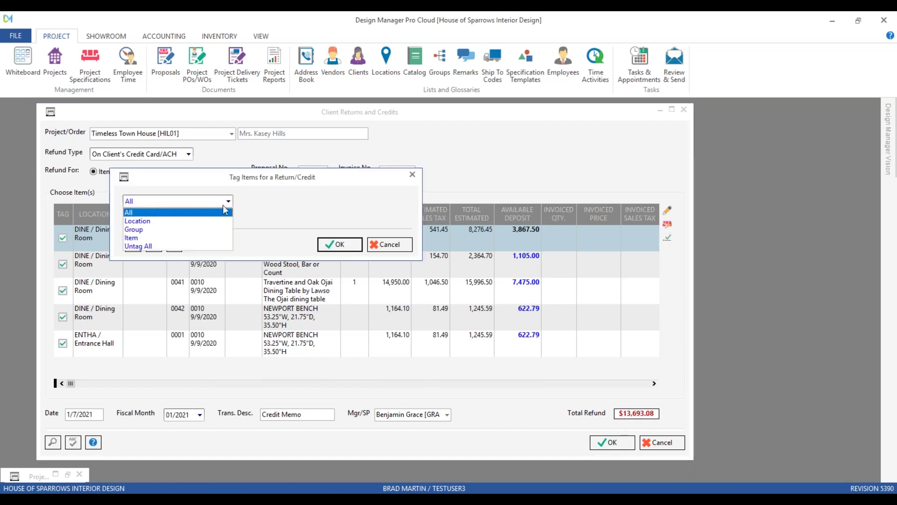
{"action": "left_click", "coordinate": [204, 244]}
{"action": "left_click", "coordinate": [330, 245]}
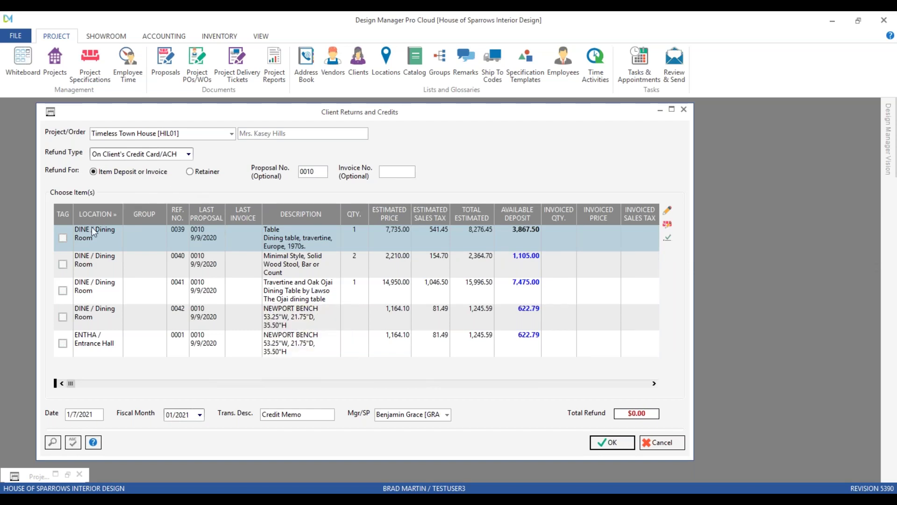
{"action": "left_click", "coordinate": [61, 237]}
- Review the amounts to refund and the details of table item 0039, closing the item without changes
{"action": "left_click", "coordinate": [654, 383]}
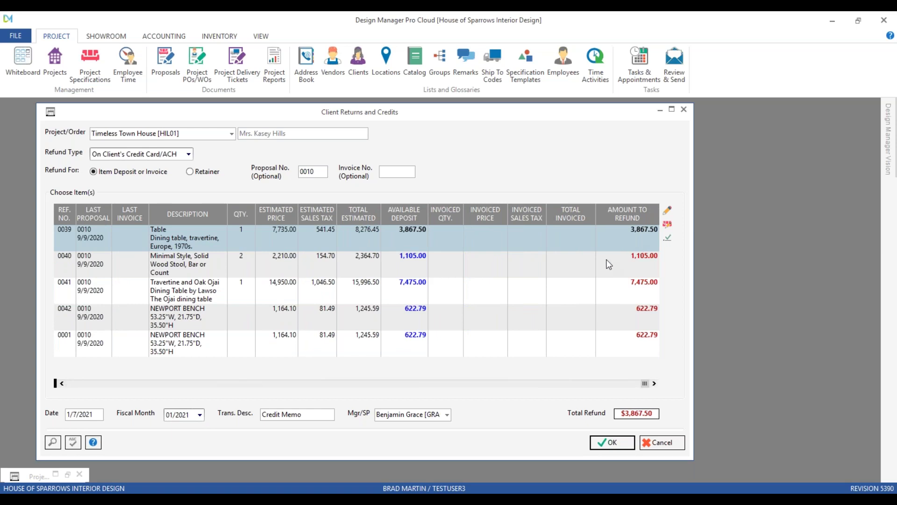
{"action": "left_click_drag", "start_coordinate": [695, 459], "coordinate": [847, 455]}
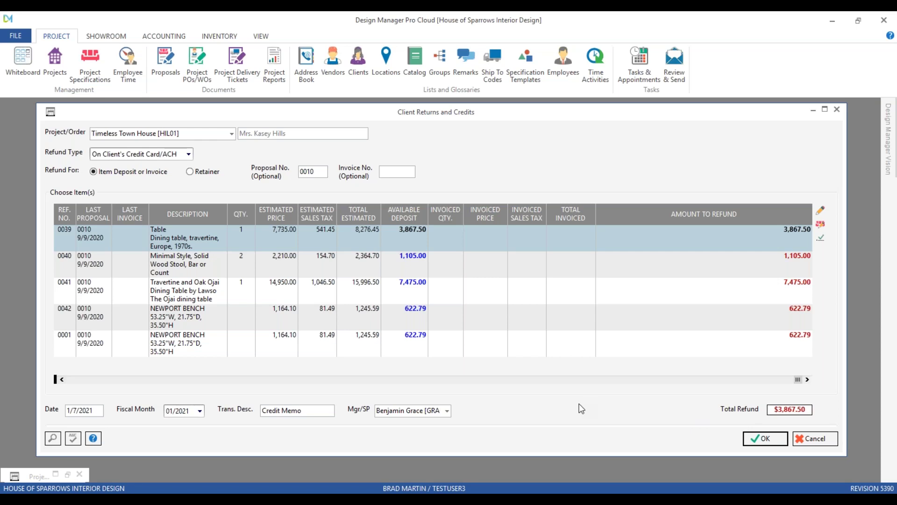
{"action": "left_click", "coordinate": [634, 235]}
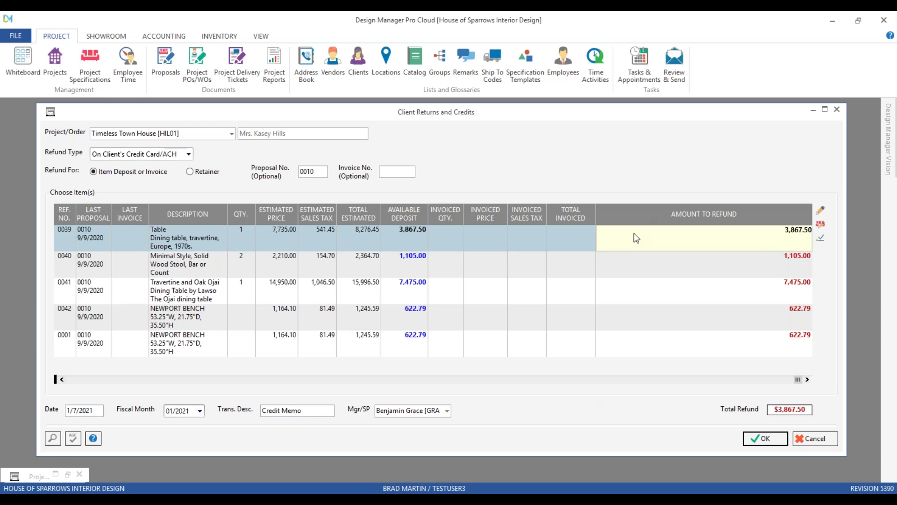
{"action": "left_click", "coordinate": [818, 229]}
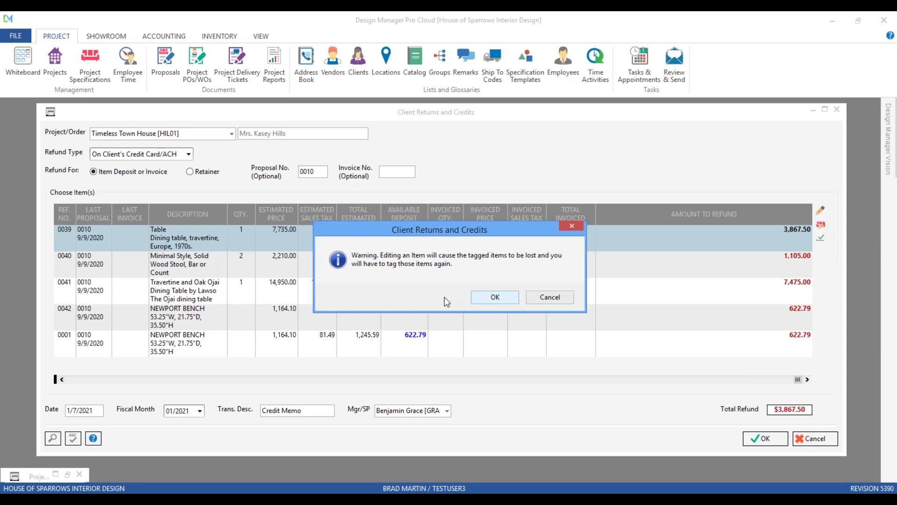
{"action": "left_click", "coordinate": [495, 297]}
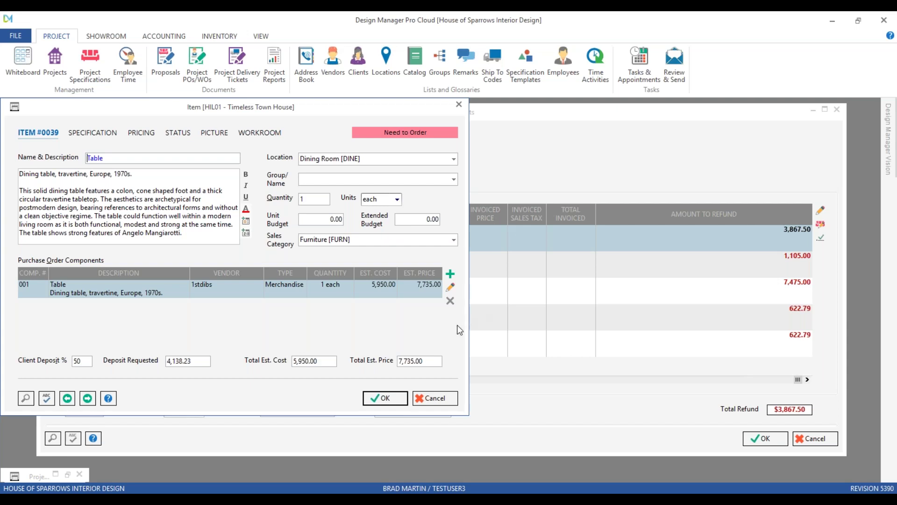
{"action": "left_click", "coordinate": [442, 398]}
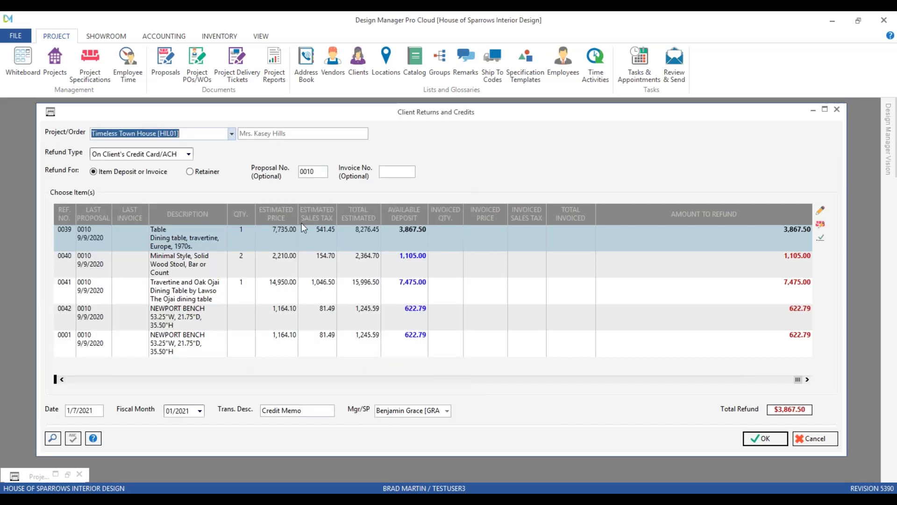
{"action": "left_click", "coordinate": [80, 378]}
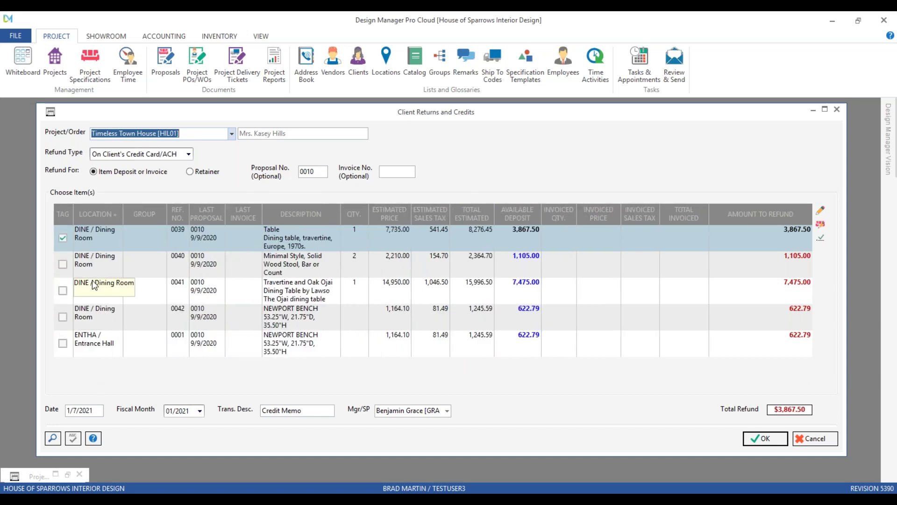
- Set the return's transaction description to "refund table deposit"
{"action": "left_click", "coordinate": [100, 409]}
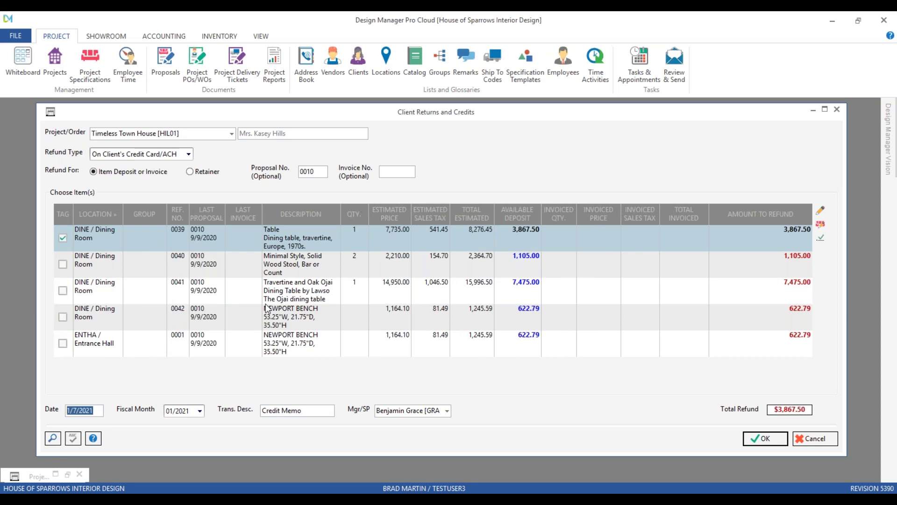
{"action": "left_click_drag", "start_coordinate": [299, 410], "coordinate": [244, 406]}
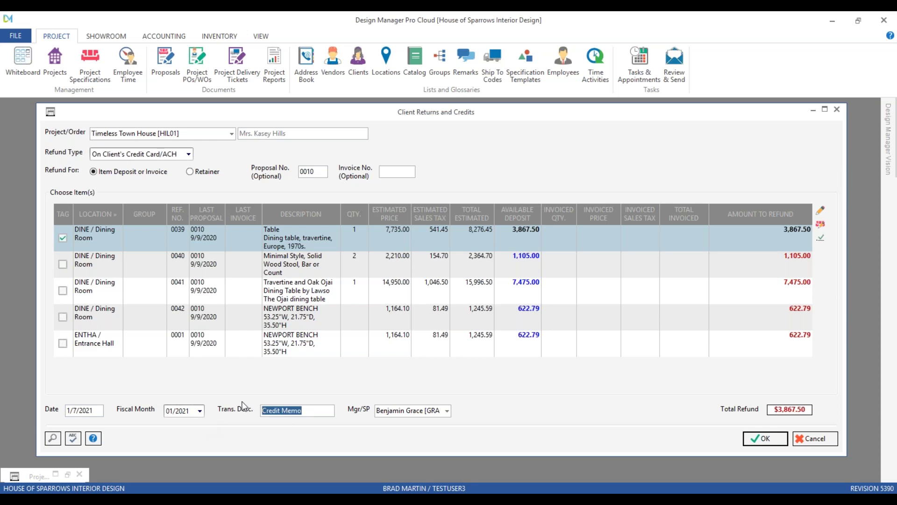
{"action": "type", "text": "refund table deposit"}
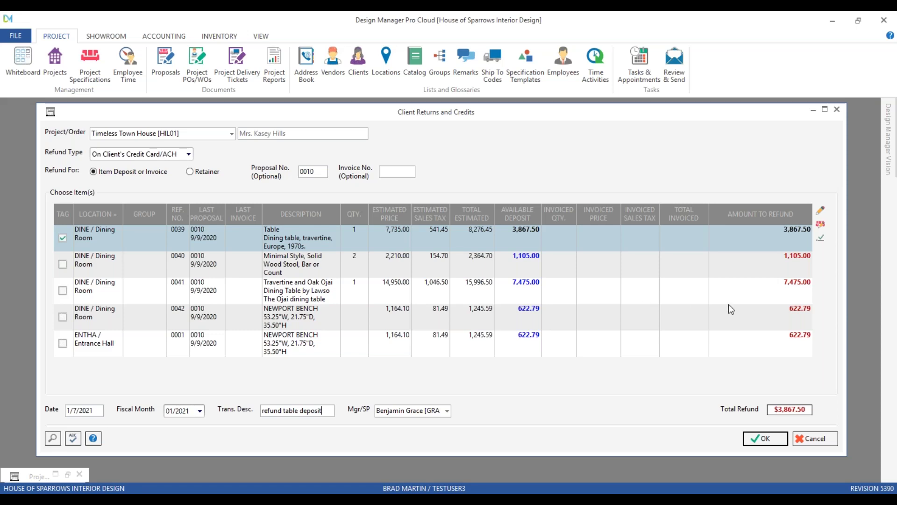
- Enable the refund override for table item 0039 to reach its deposit to refund, and discard the override
{"action": "left_click", "coordinate": [821, 213]}
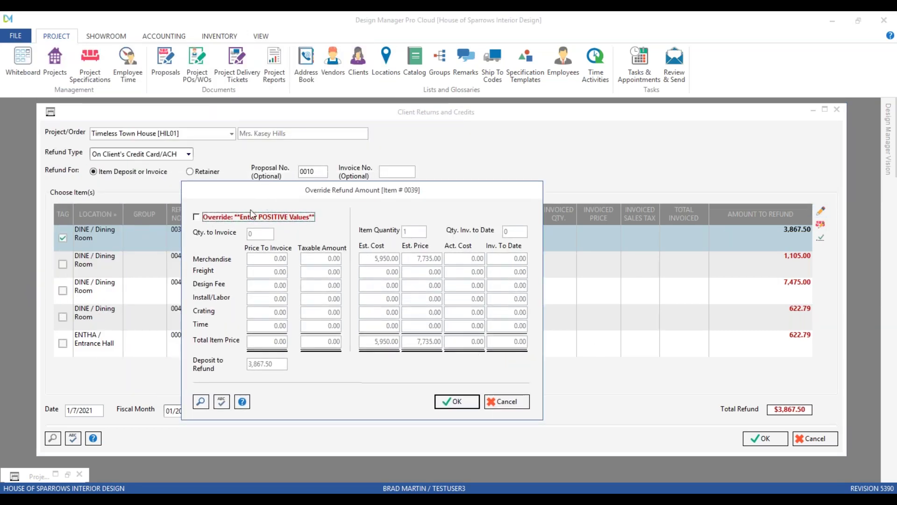
{"action": "left_click", "coordinate": [236, 219]}
{"action": "left_click", "coordinate": [271, 364]}
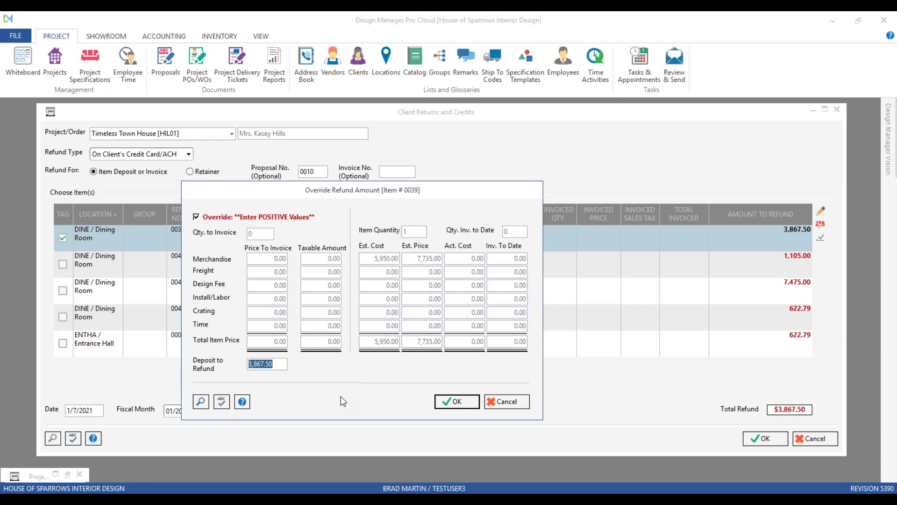
{"action": "left_click", "coordinate": [516, 407]}
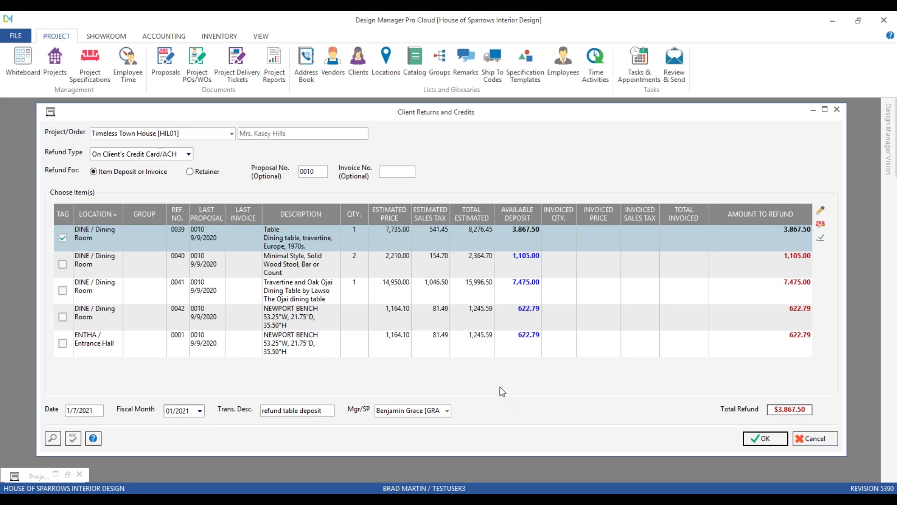
- Process the table deposit return for fiscal month 01/2021 with VISA as the refund card type
{"action": "left_click", "coordinate": [767, 439]}
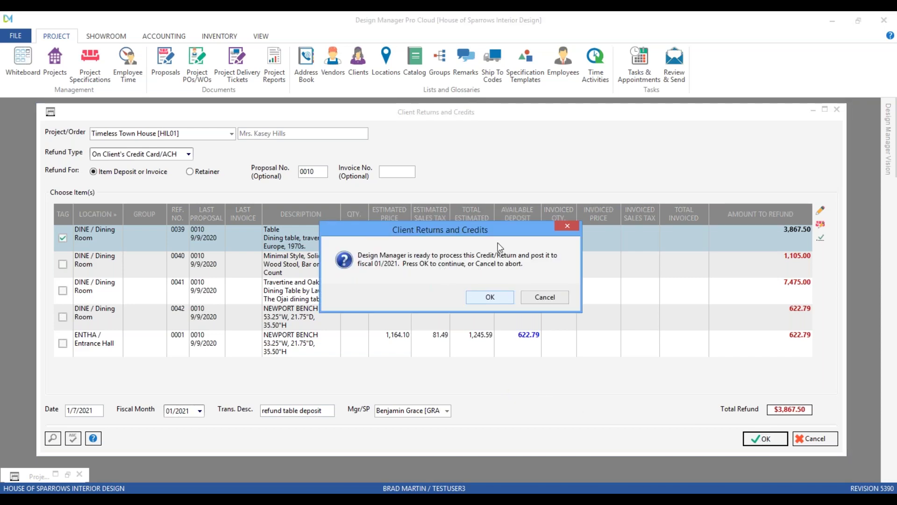
{"action": "left_click", "coordinate": [496, 299]}
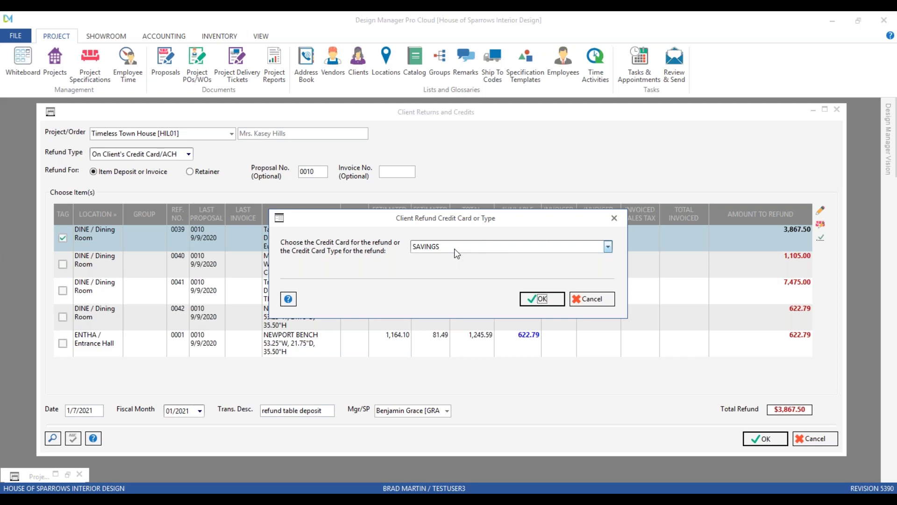
{"action": "left_click", "coordinate": [608, 247]}
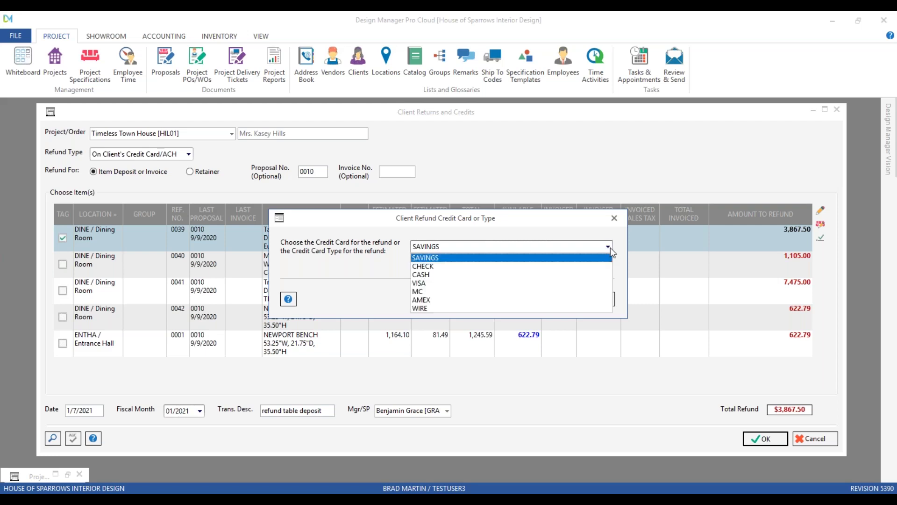
{"action": "left_click", "coordinate": [440, 283]}
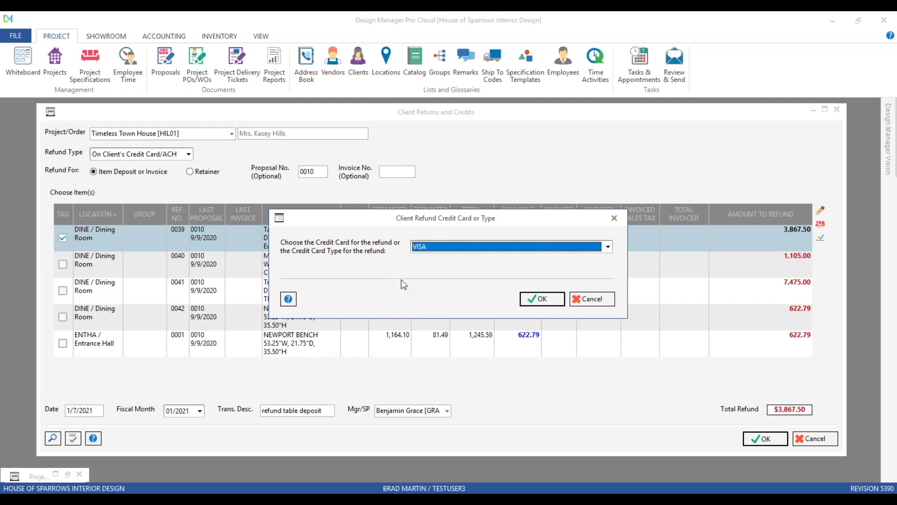
{"action": "left_click", "coordinate": [539, 299]}
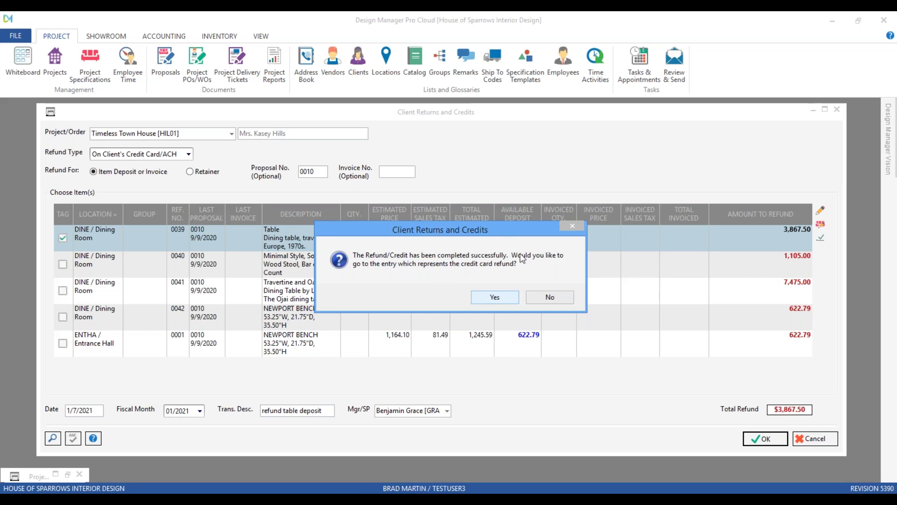
- Go to the cash receipts entry for the credit card refund and review its payment distribution
{"action": "left_click", "coordinate": [506, 300]}
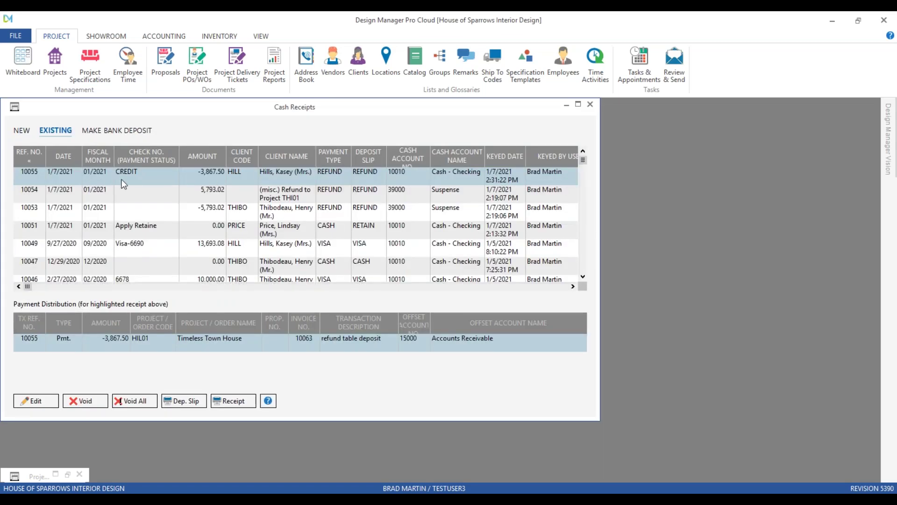
{"action": "left_click", "coordinate": [215, 173]}
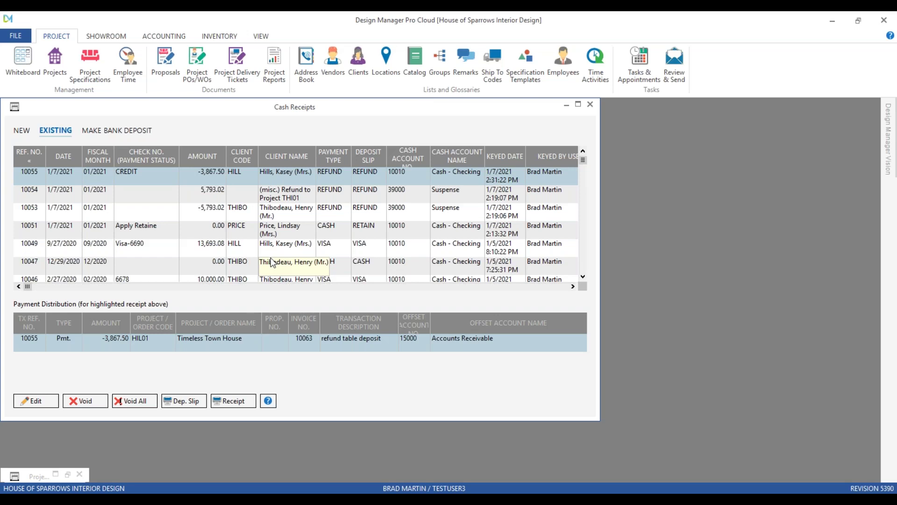
{"action": "left_click_drag", "start_coordinate": [192, 106], "coordinate": [284, 133]}
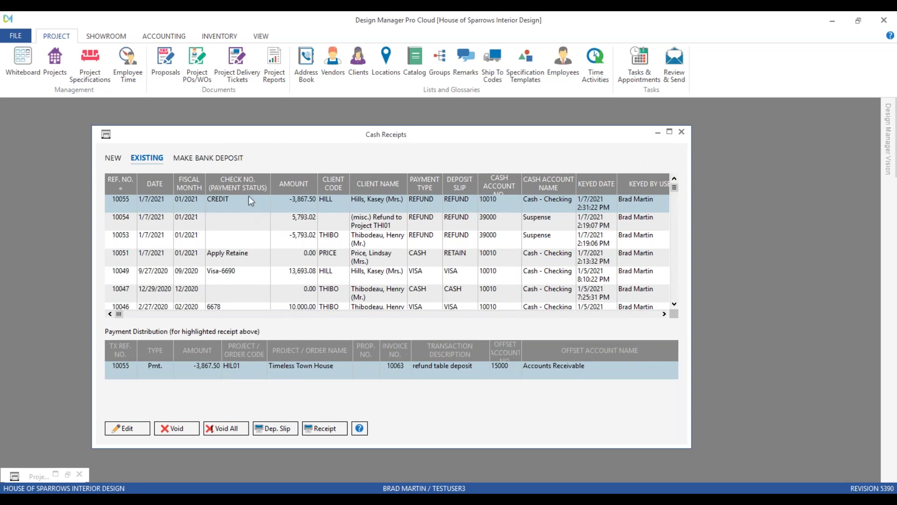
- Check the applied or refunded and available deposit of Timeless Town House proposal 0010, and close the proposals list
{"action": "left_click", "coordinate": [164, 61]}
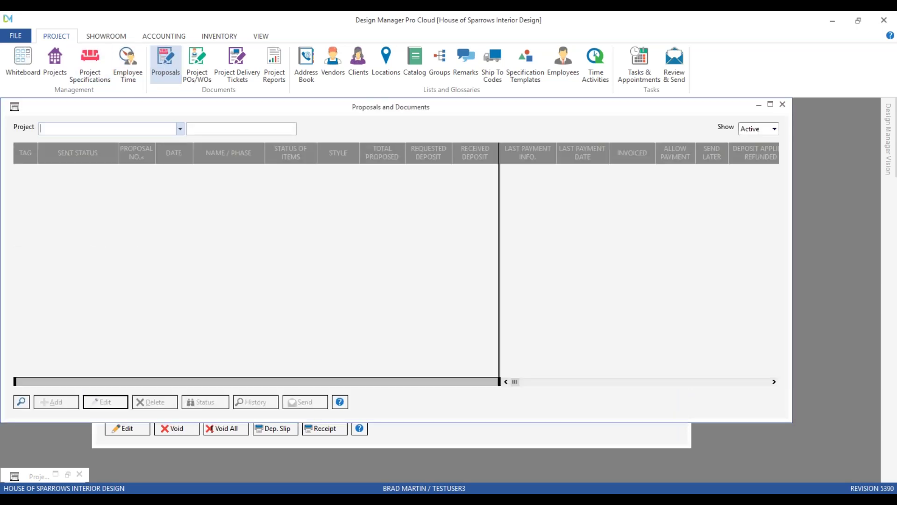
{"action": "type", "text": "Ti"}
{"action": "key", "text": "Return"}
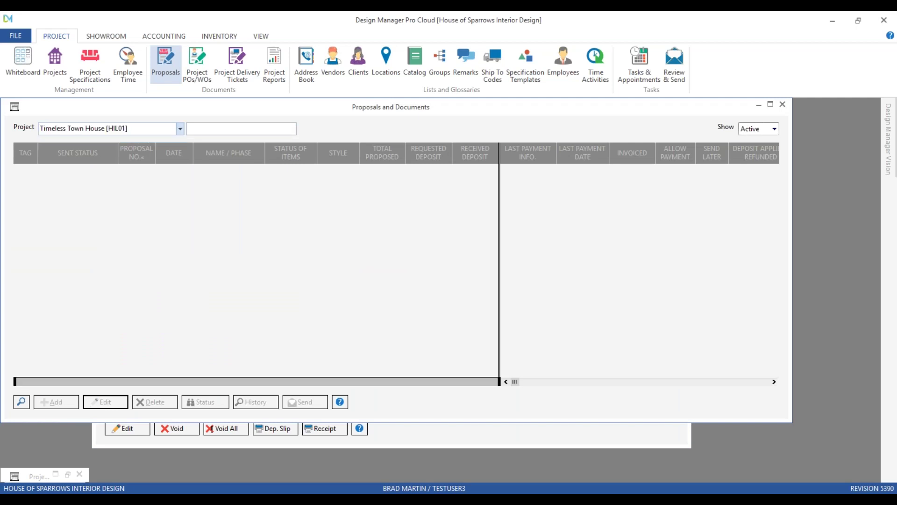
{"action": "left_click", "coordinate": [203, 243]}
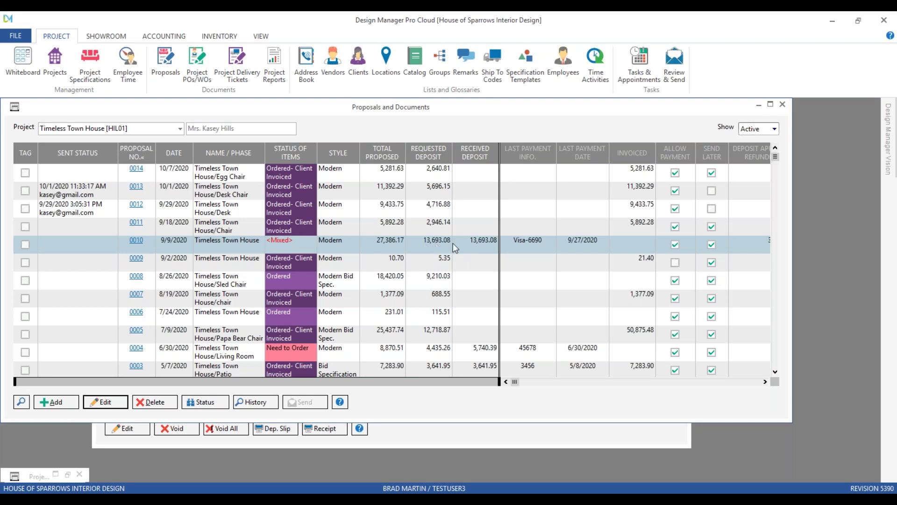
{"action": "left_click", "coordinate": [467, 245]}
{"action": "left_click", "coordinate": [765, 382]}
{"action": "left_click", "coordinate": [766, 382]}
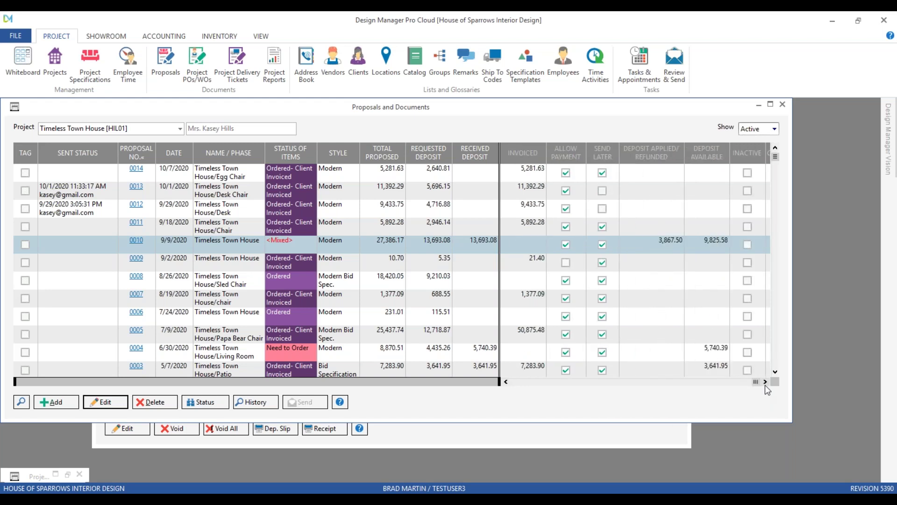
{"action": "left_click", "coordinate": [765, 385]}
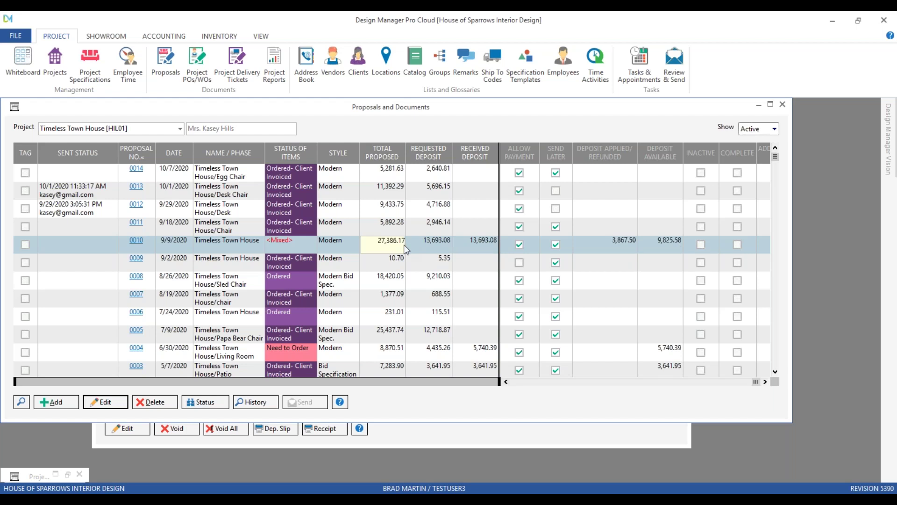
{"action": "left_click", "coordinate": [782, 105]}
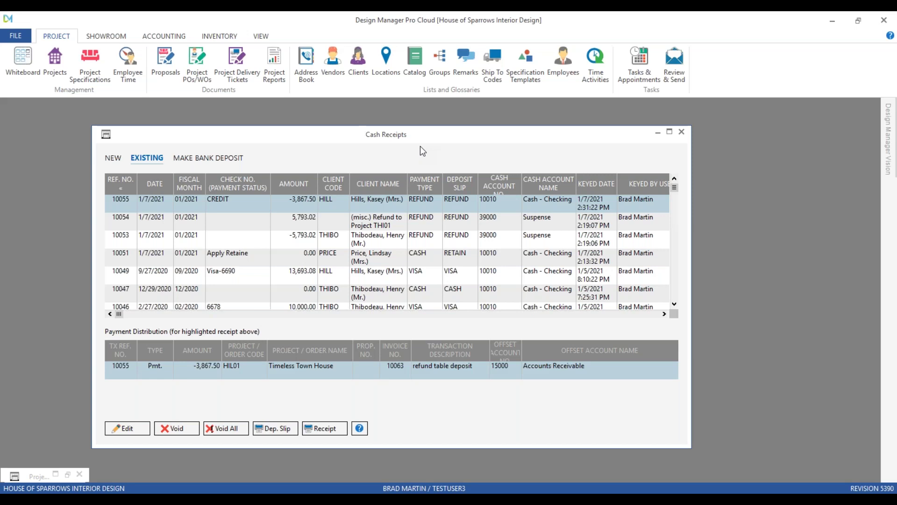
- Close the cash receipts and select the Atlanta Office invoice dated 12/14/2021 among the existing client invoices
{"action": "left_click", "coordinate": [682, 132]}
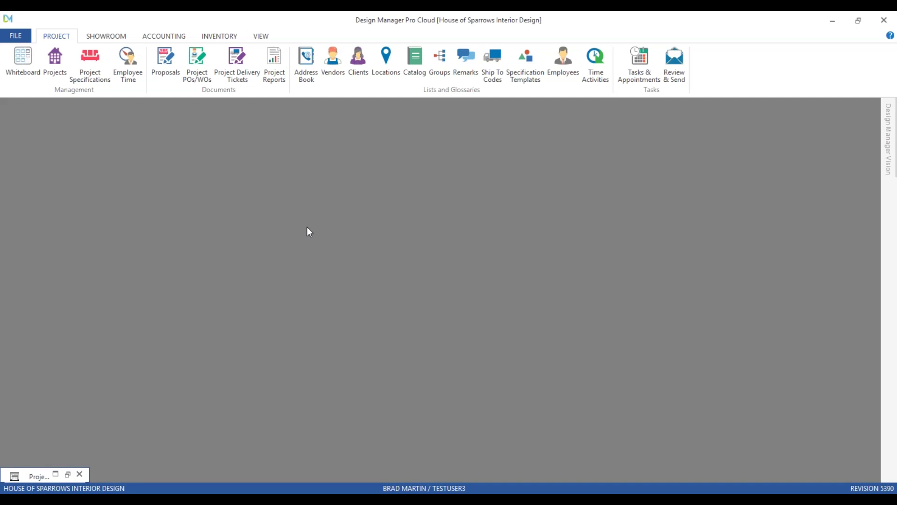
{"action": "left_click", "coordinate": [164, 36]}
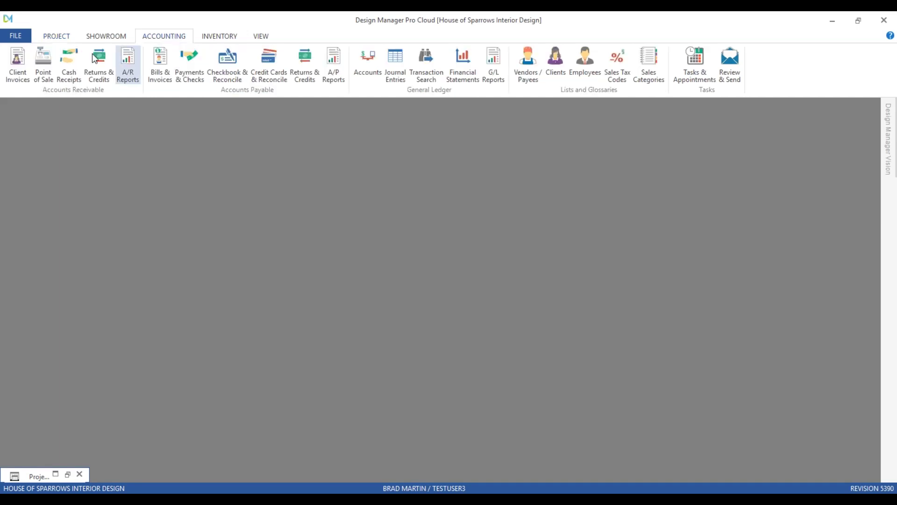
{"action": "left_click", "coordinate": [18, 64]}
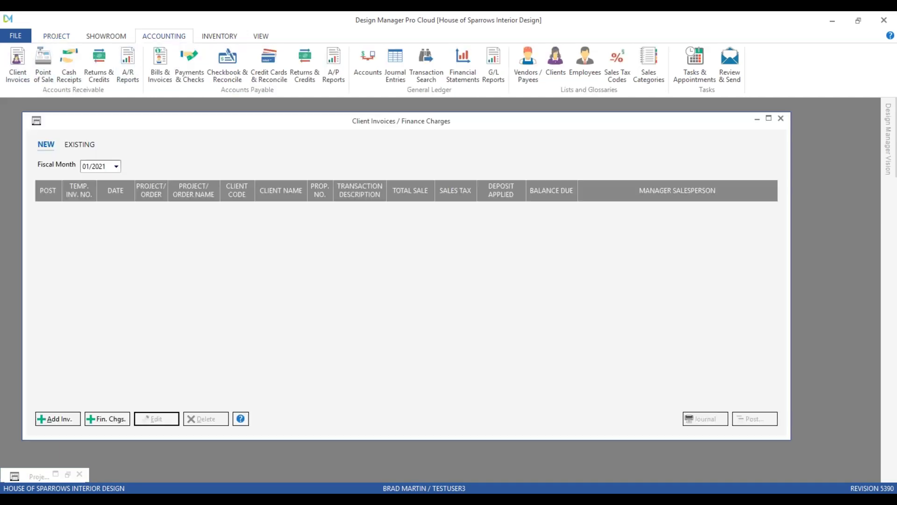
{"action": "left_click", "coordinate": [86, 143]}
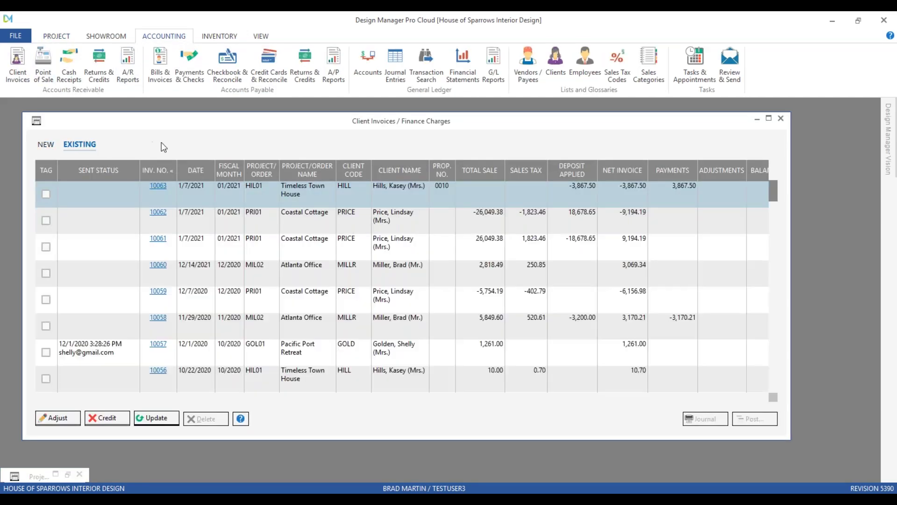
{"action": "left_click", "coordinate": [313, 273]}
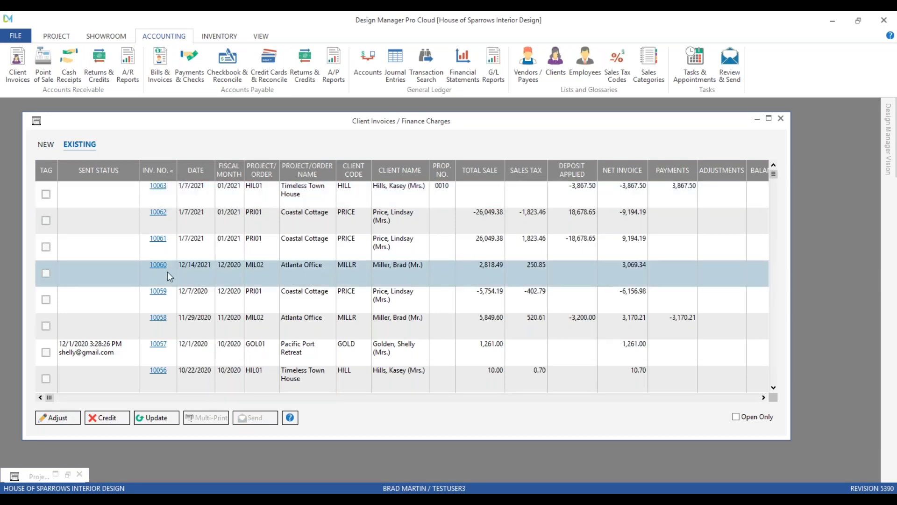
- Close the client invoices list and open a new client returns and credits form
{"action": "left_click", "coordinate": [322, 278]}
{"action": "left_click", "coordinate": [781, 118]}
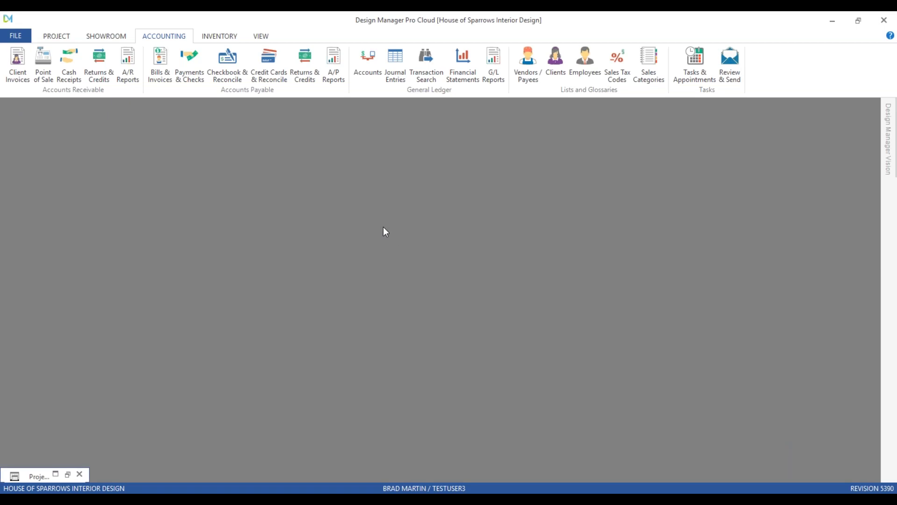
{"action": "left_click", "coordinate": [107, 64]}
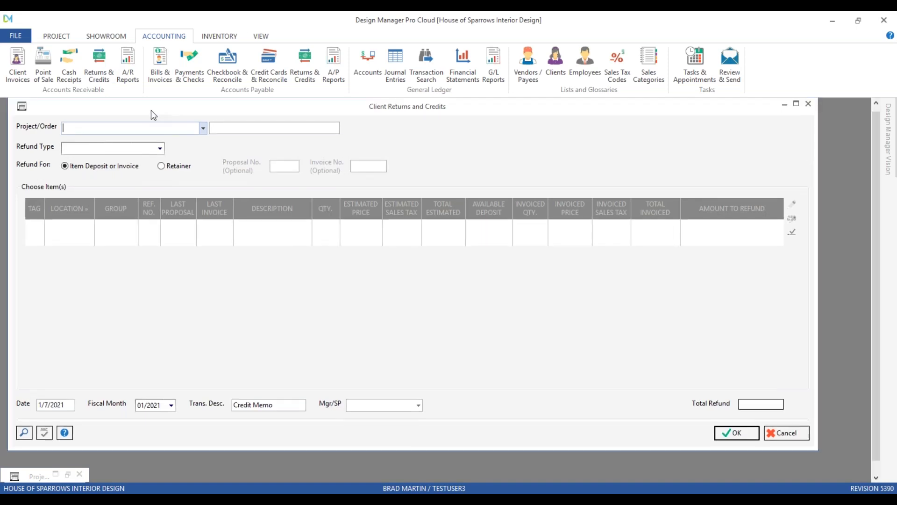
- Find the Atlanta Office invoice dated 11/29/2020 among the existing client invoices and open its printed invoice
{"action": "left_click", "coordinate": [17, 63]}
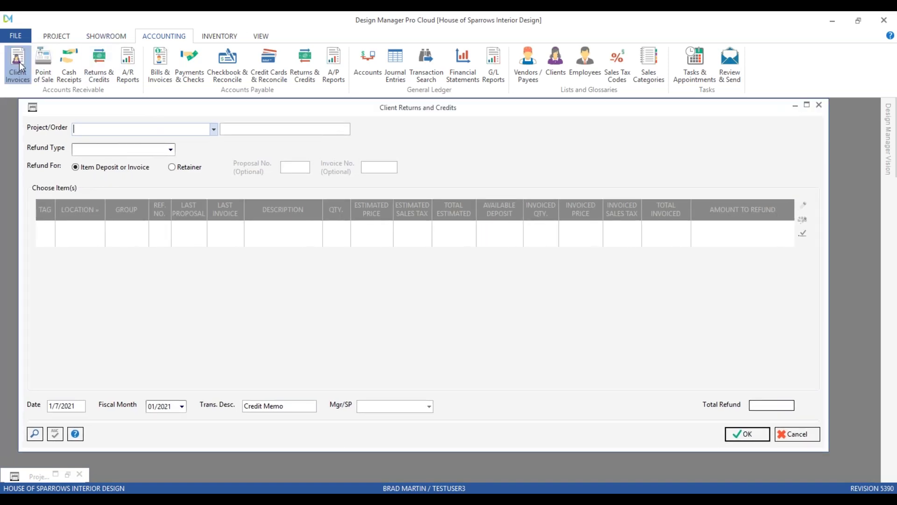
{"action": "left_click", "coordinate": [61, 131]}
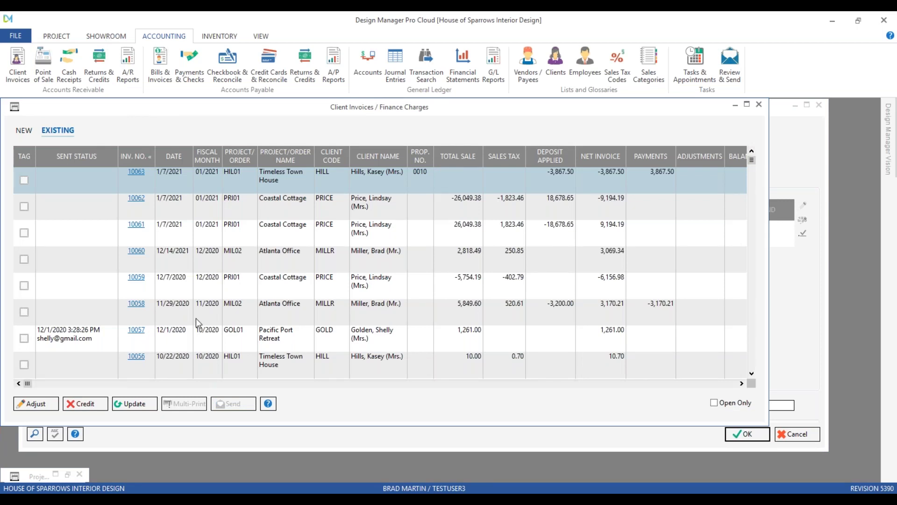
{"action": "left_click", "coordinate": [240, 320]}
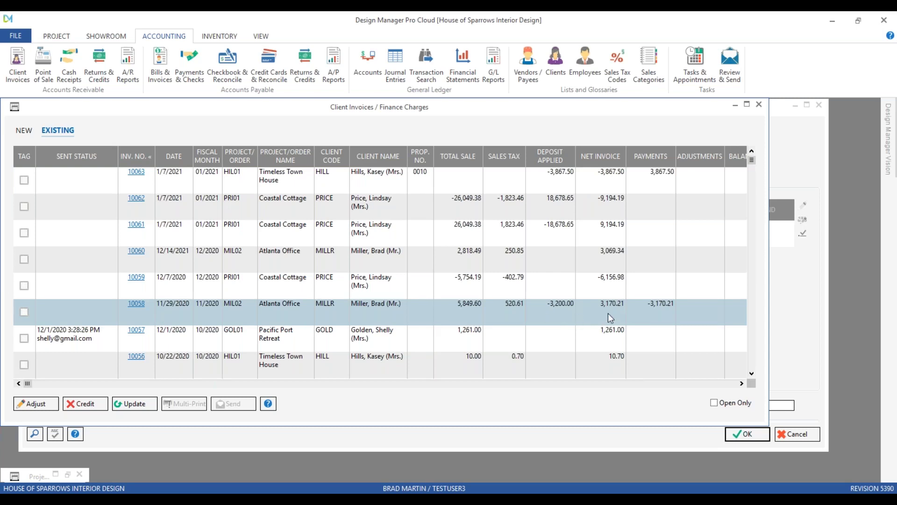
{"action": "left_click", "coordinate": [137, 303]}
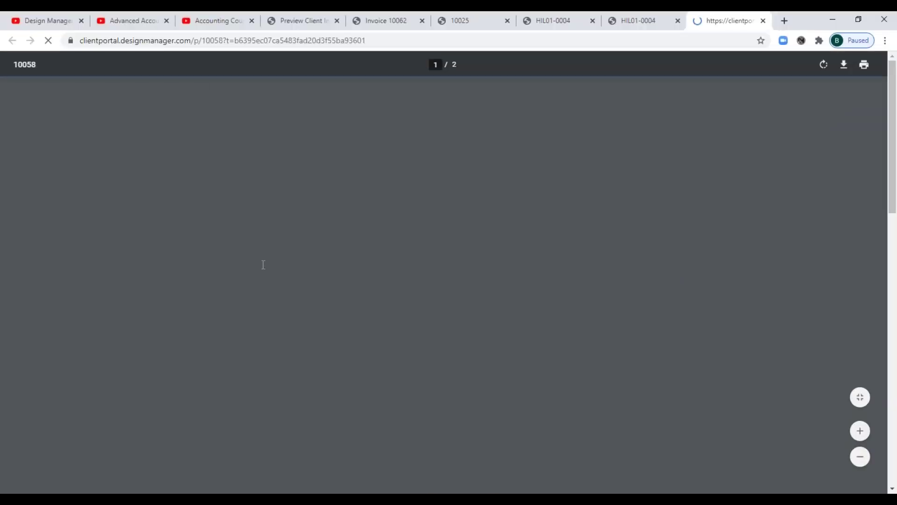
- Review the items, deposit and payment on the Atlanta Office invoice, and return to the client returns and credits form
{"action": "scroll", "coordinate": [263, 265], "scroll_direction": "down", "scroll_amount": 3}
{"action": "scroll", "coordinate": [263, 265], "scroll_direction": "down", "scroll_amount": 10}
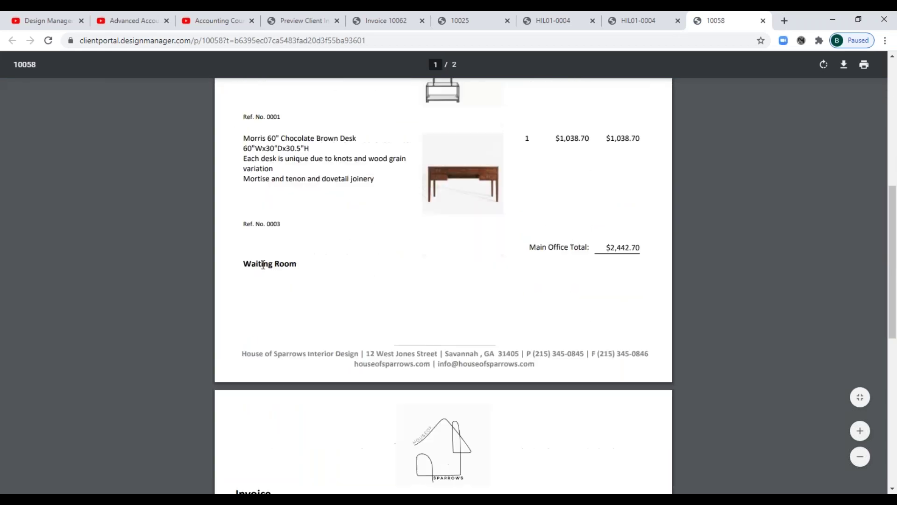
{"action": "scroll", "coordinate": [264, 265], "scroll_direction": "down", "scroll_amount": 5}
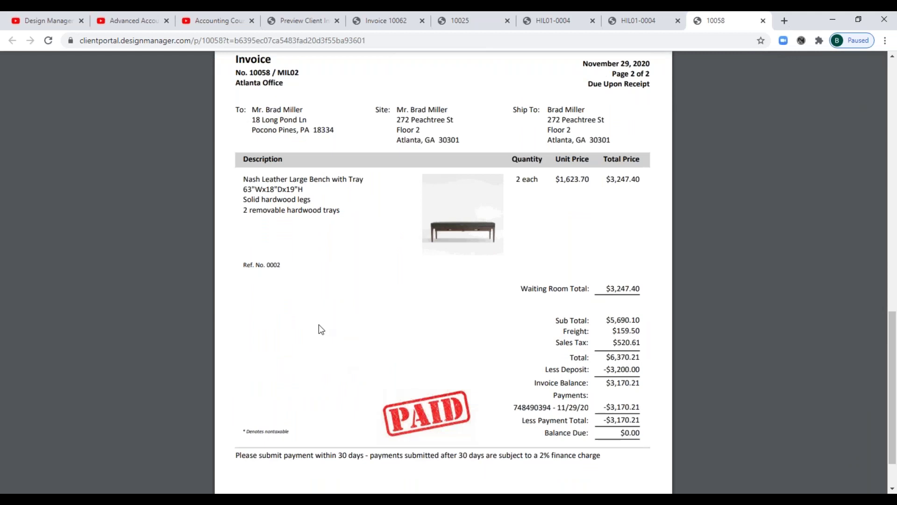
{"action": "scroll", "coordinate": [319, 325], "scroll_direction": "up", "scroll_amount": 4}
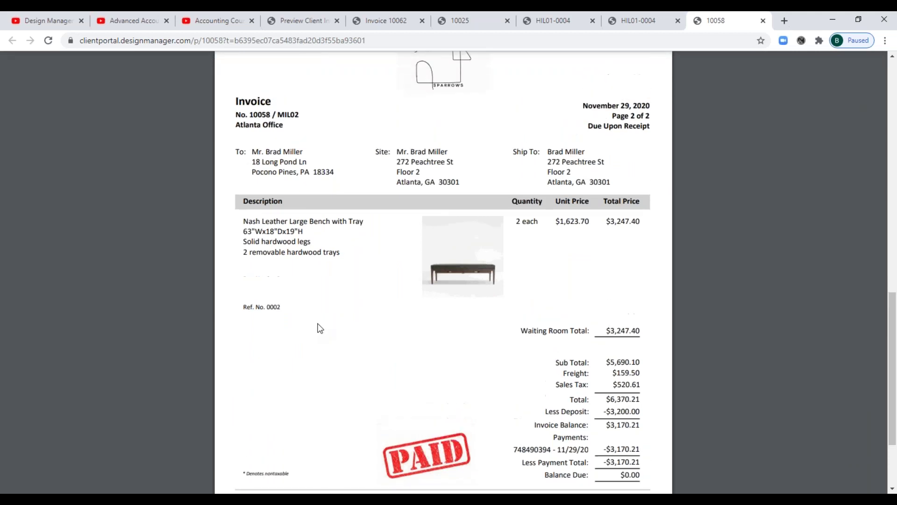
{"action": "scroll", "coordinate": [320, 327], "scroll_direction": "up", "scroll_amount": 7}
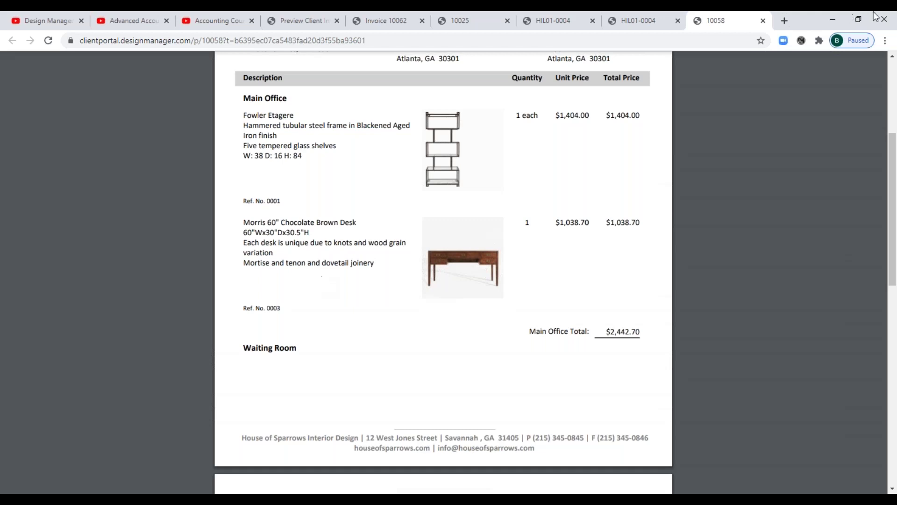
{"action": "left_click", "coordinate": [833, 20]}
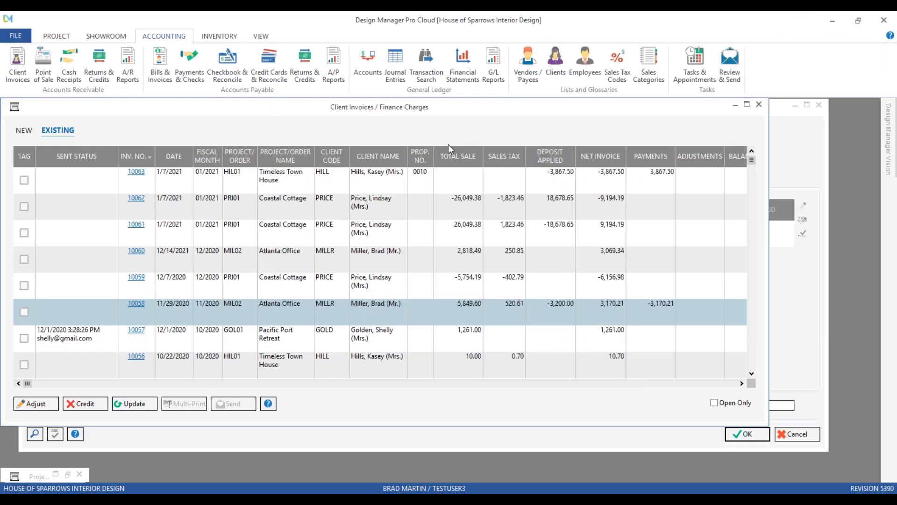
{"action": "left_click", "coordinate": [736, 105]}
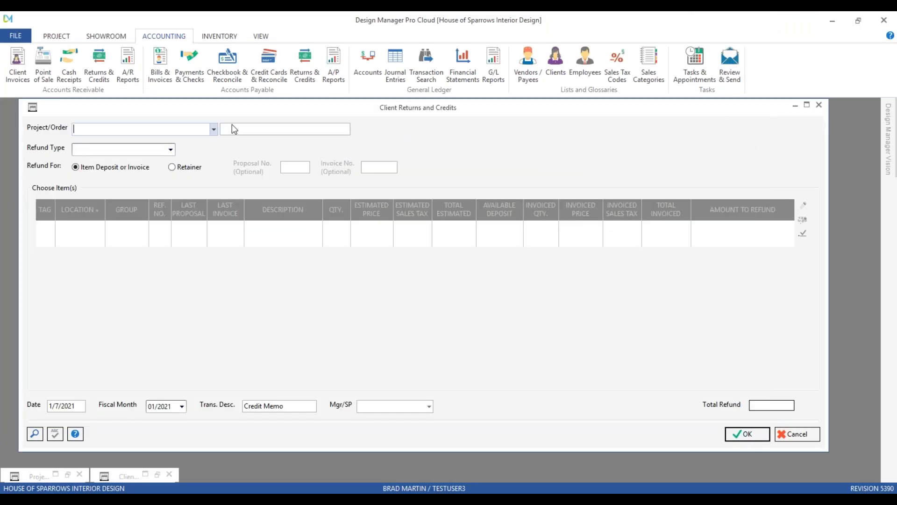
- Set the return to project Atlanta Office [MIL02] with refund type On Account (Open A/R), limited to invoice 10058
{"action": "type", "text": "mi"}
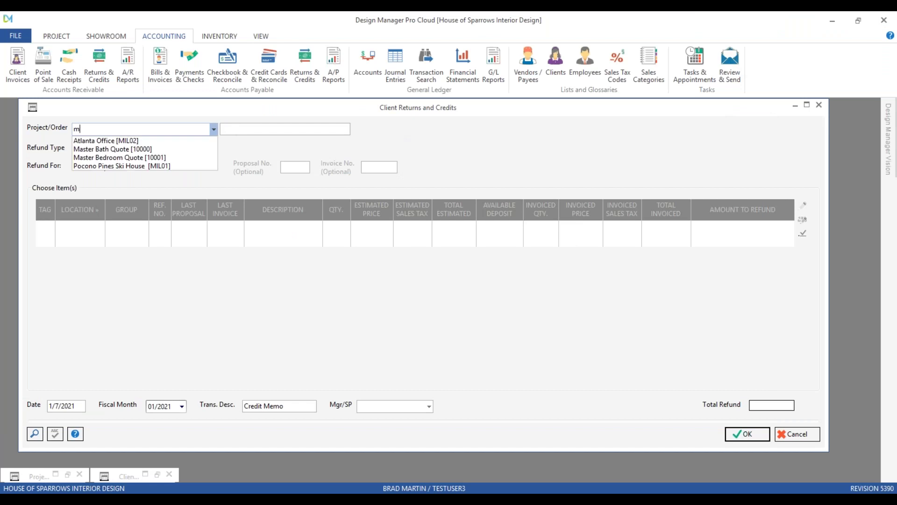
{"action": "key", "text": "Down"}
{"action": "key", "text": "Return"}
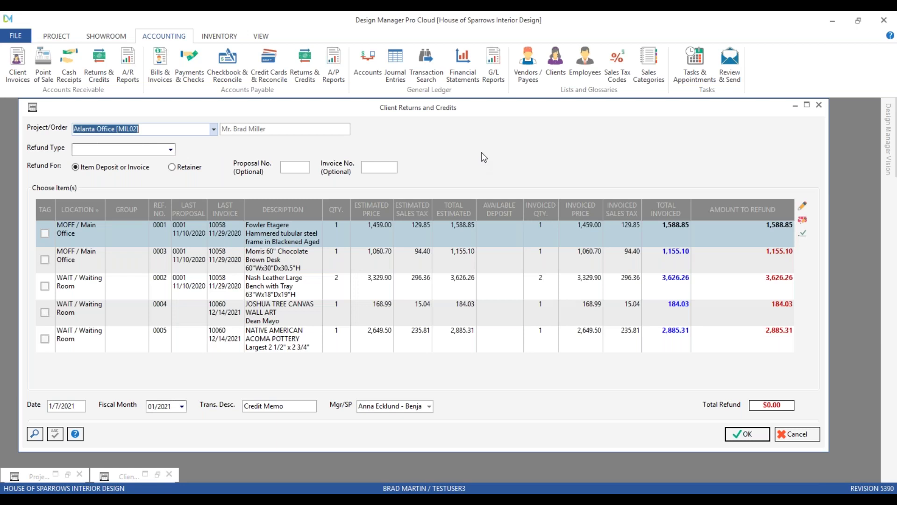
{"action": "left_click", "coordinate": [171, 150]}
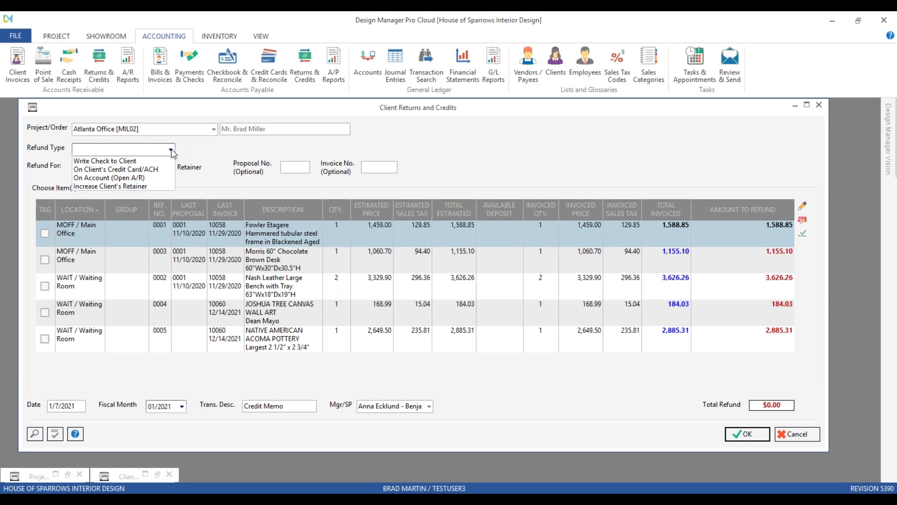
{"action": "left_click", "coordinate": [158, 178]}
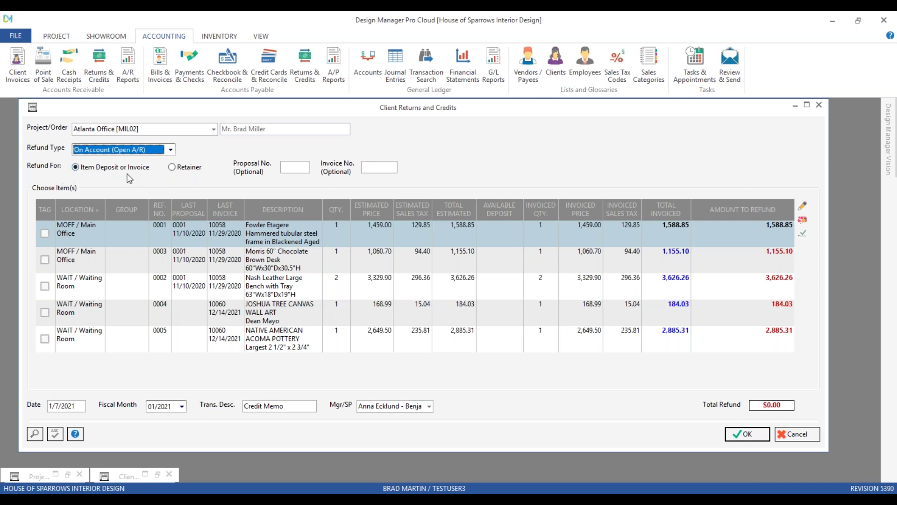
{"action": "left_click", "coordinate": [376, 168]}
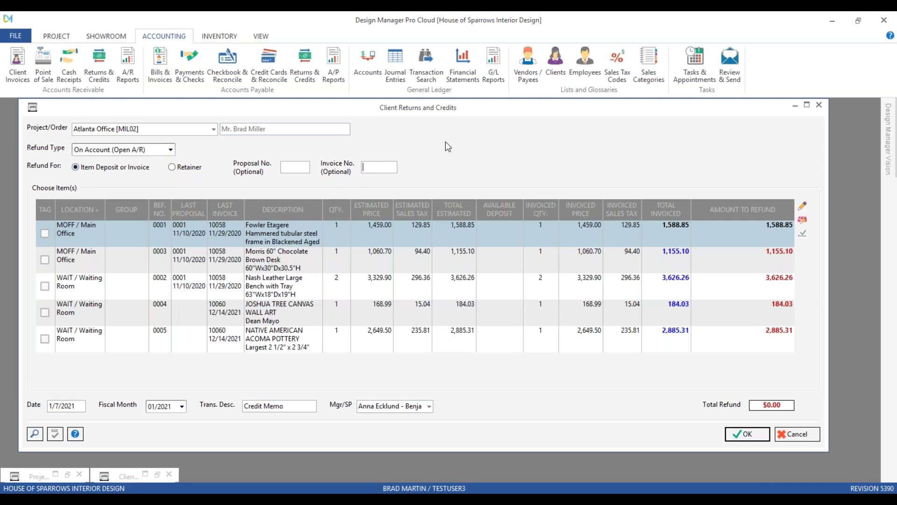
{"action": "type", "text": "10058"}
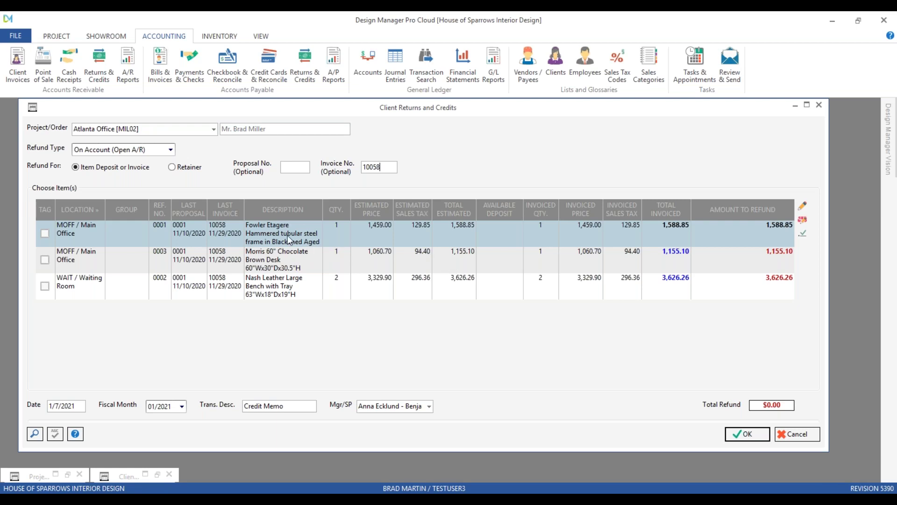
- Tag the Morris 60" Chocolate Brown Desk for refund and set the transaction description to "refund desk"
{"action": "left_click", "coordinate": [284, 257]}
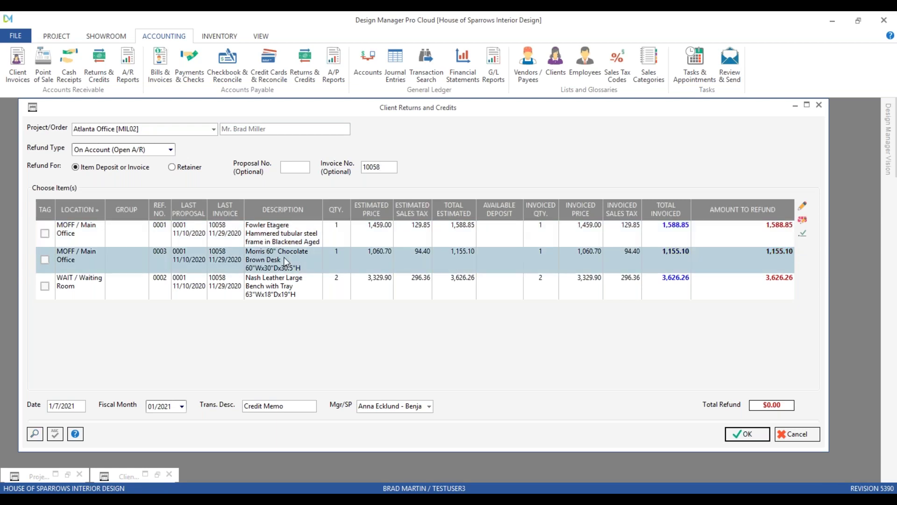
{"action": "left_click", "coordinate": [45, 259]}
{"action": "left_click", "coordinate": [301, 406]}
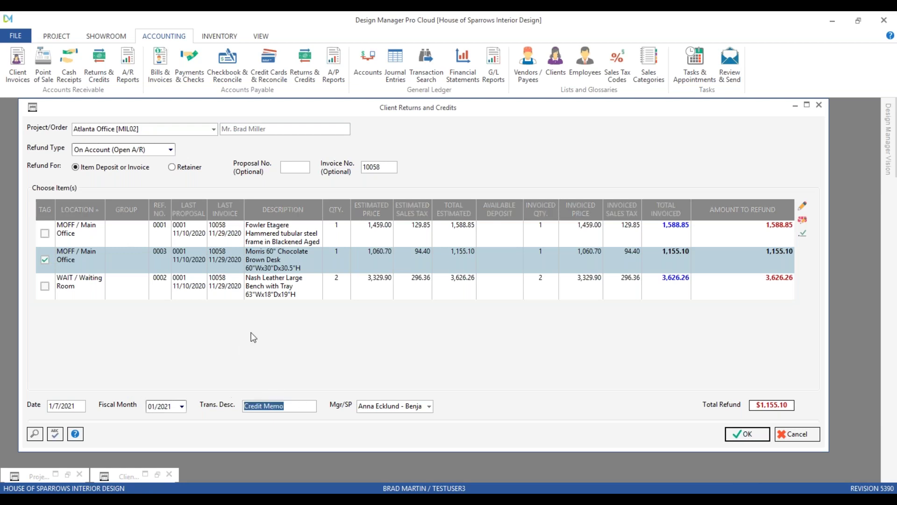
{"action": "type", "text": "refund desk"}
- Override the desk's refund amount by setting its freight price and taxable freight to 0, and accept the override
{"action": "left_click", "coordinate": [804, 206]}
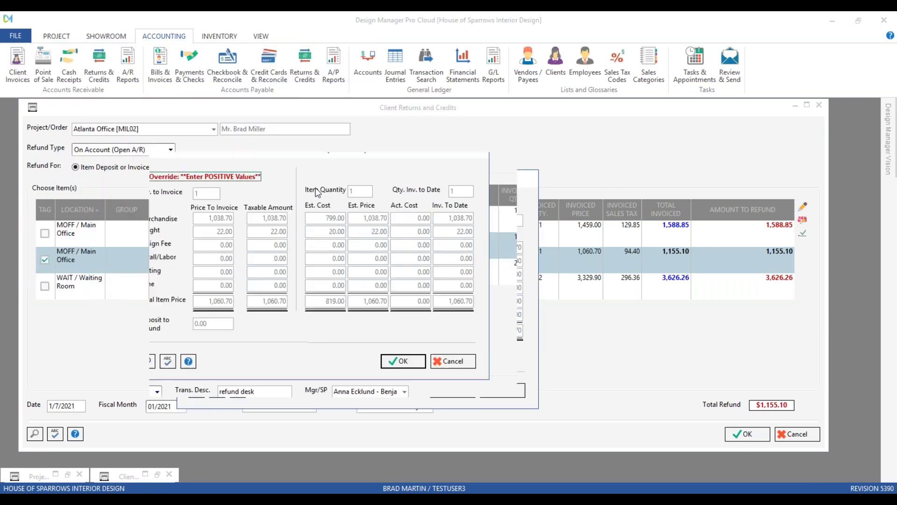
{"action": "left_click", "coordinate": [302, 241]}
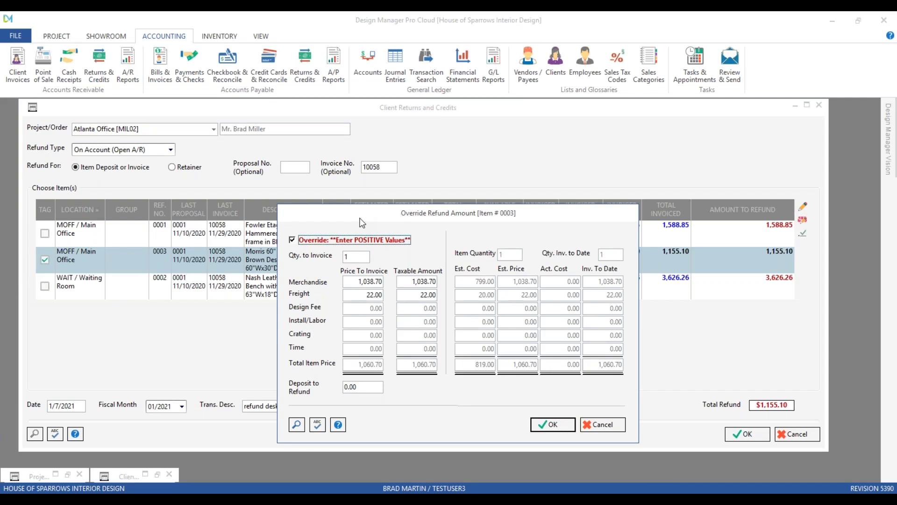
{"action": "left_click_drag", "start_coordinate": [360, 295], "coordinate": [423, 293]}
{"action": "type", "text": "0"}
{"action": "left_click", "coordinate": [345, 387]}
{"action": "left_click", "coordinate": [552, 427]}
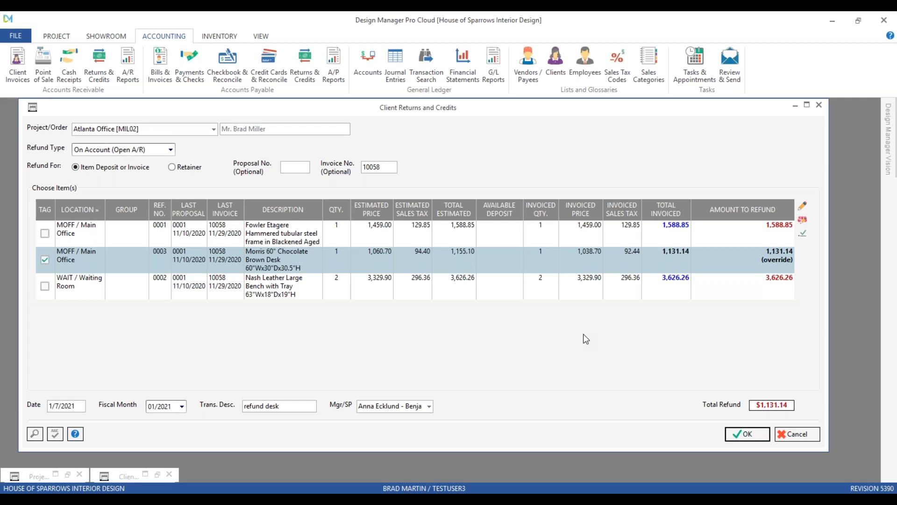
- Process the desk credit for fiscal month 01/2021 and go to the resulting credit invoice
{"action": "left_click", "coordinate": [747, 433]}
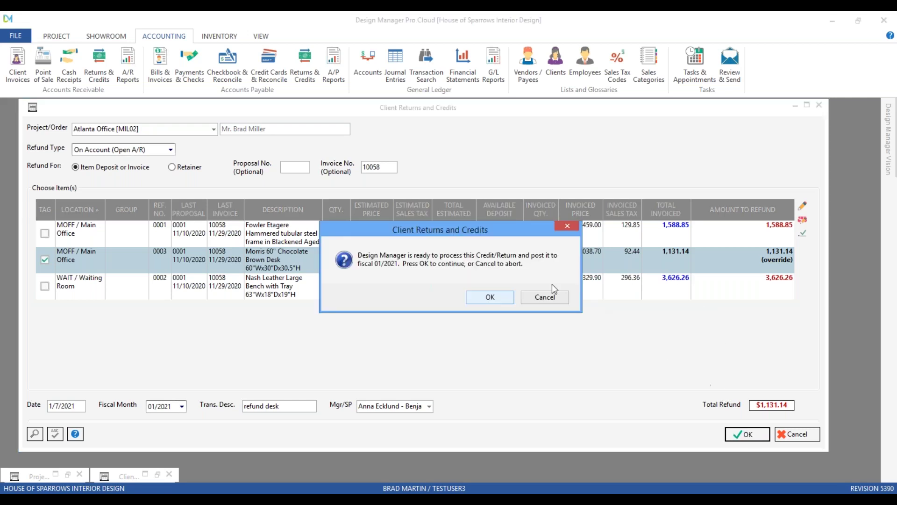
{"action": "left_click", "coordinate": [488, 296]}
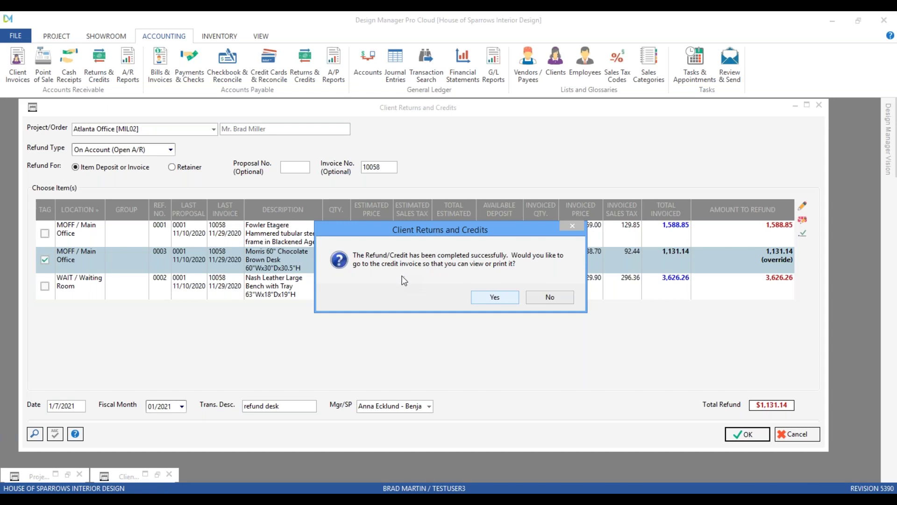
{"action": "left_click", "coordinate": [495, 297]}
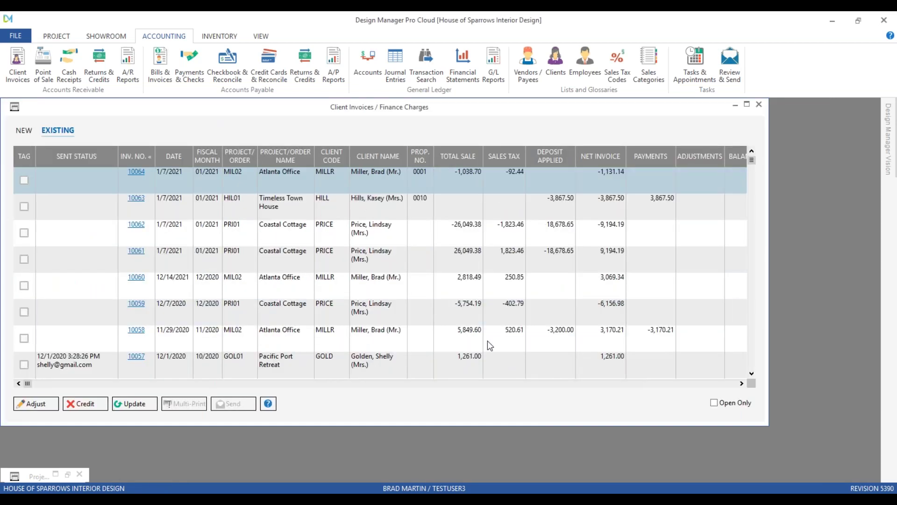
- Check the desk credit's balance due and transaction description, view its printed credit memo, and return to the invoices list
{"action": "left_click", "coordinate": [323, 183]}
{"action": "left_click", "coordinate": [741, 383]}
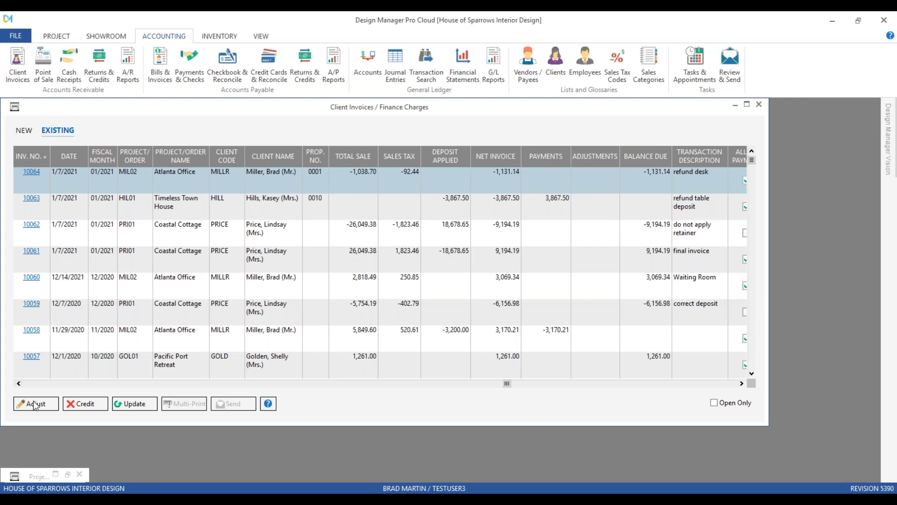
{"action": "left_click", "coordinate": [35, 385]}
{"action": "left_click", "coordinate": [114, 171]}
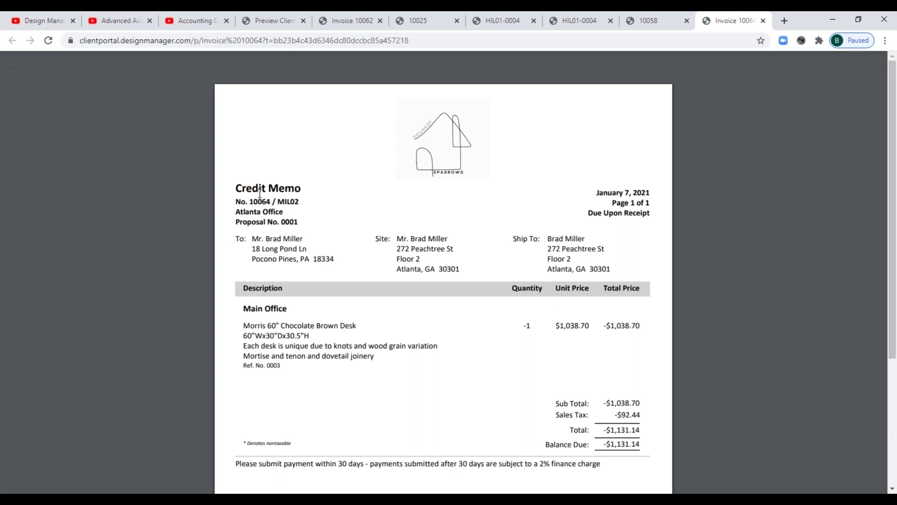
{"action": "left_click", "coordinate": [832, 17]}
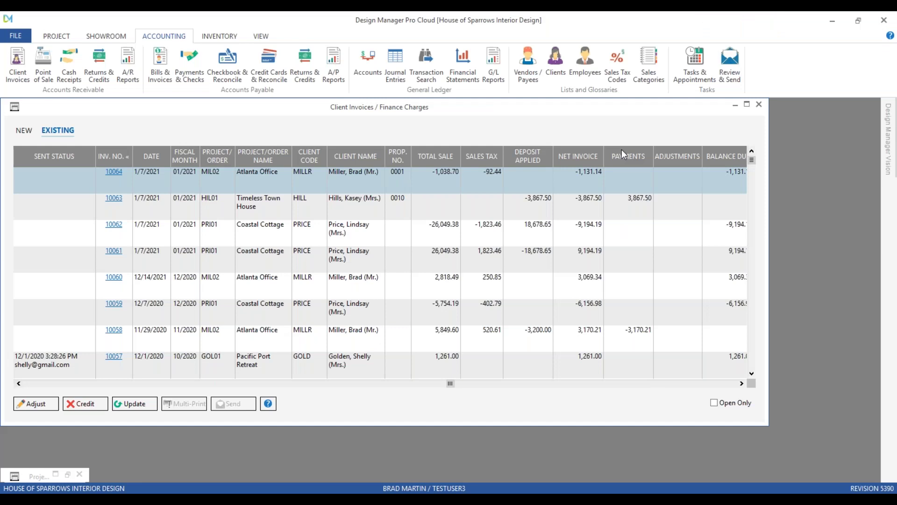
- Run the Statements report in One per Project/Order (Classic) format for project MIL02 and review its invoices and amount due
{"action": "left_click", "coordinate": [133, 63]}
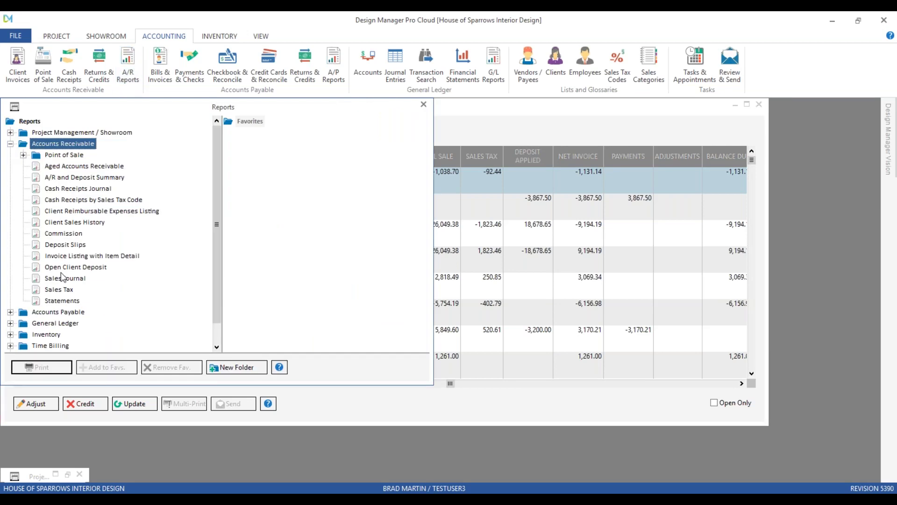
{"action": "left_click", "coordinate": [64, 303]}
{"action": "double_click", "coordinate": [65, 304]}
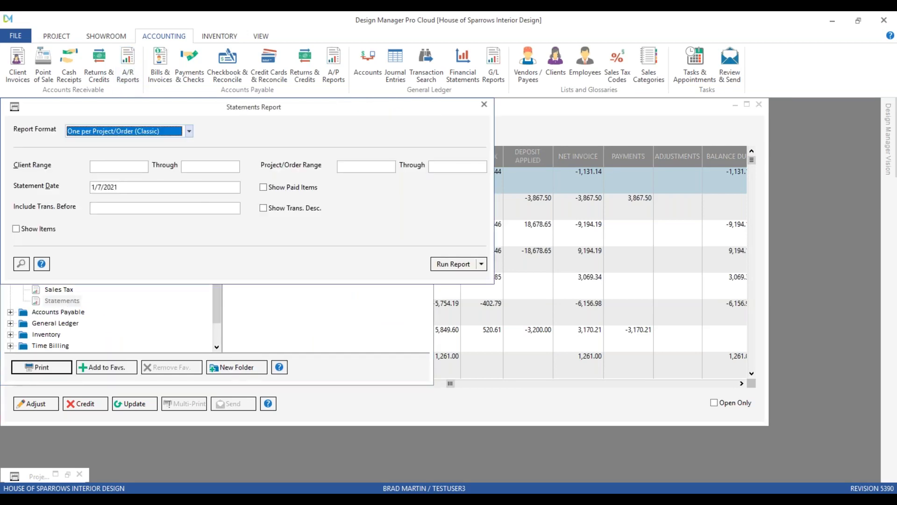
{"action": "left_click", "coordinate": [362, 171]}
{"action": "type", "text": "MIL02"}
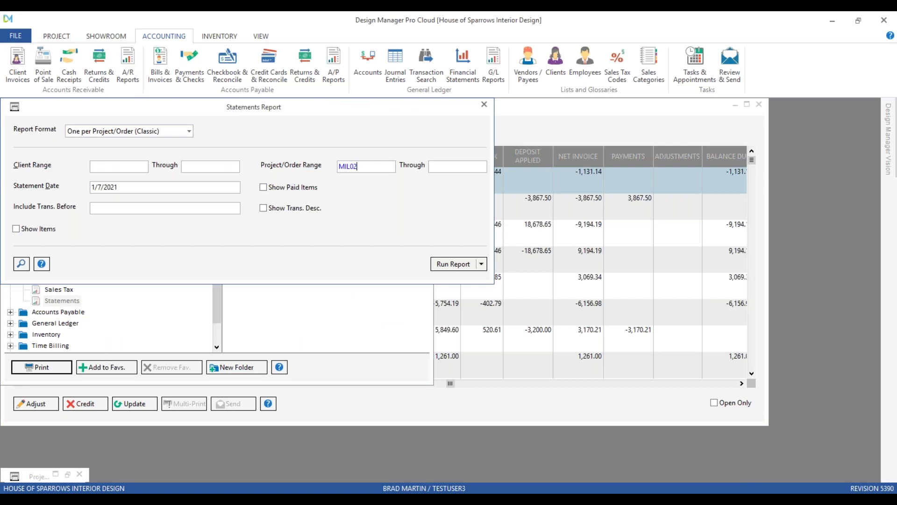
{"action": "key", "text": "Tab"}
{"action": "left_click", "coordinate": [452, 264]}
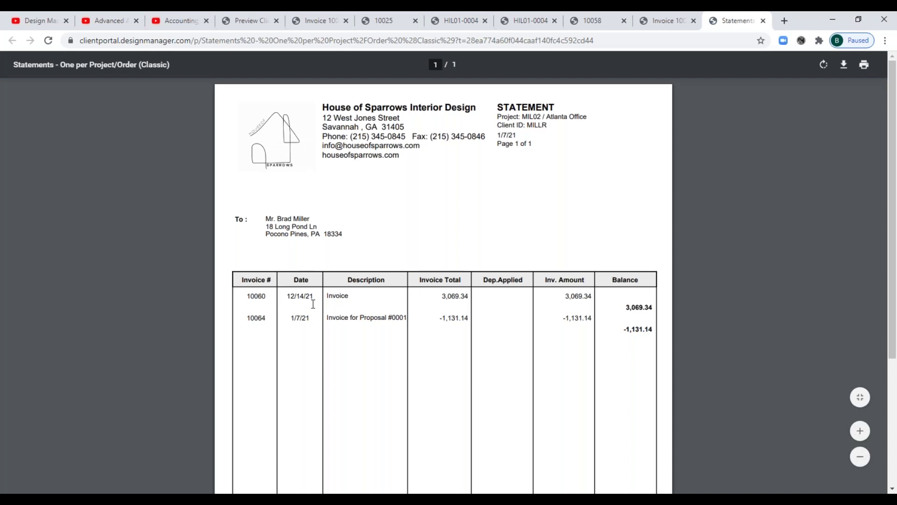
{"action": "scroll", "coordinate": [260, 318], "scroll_direction": "down", "scroll_amount": 2}
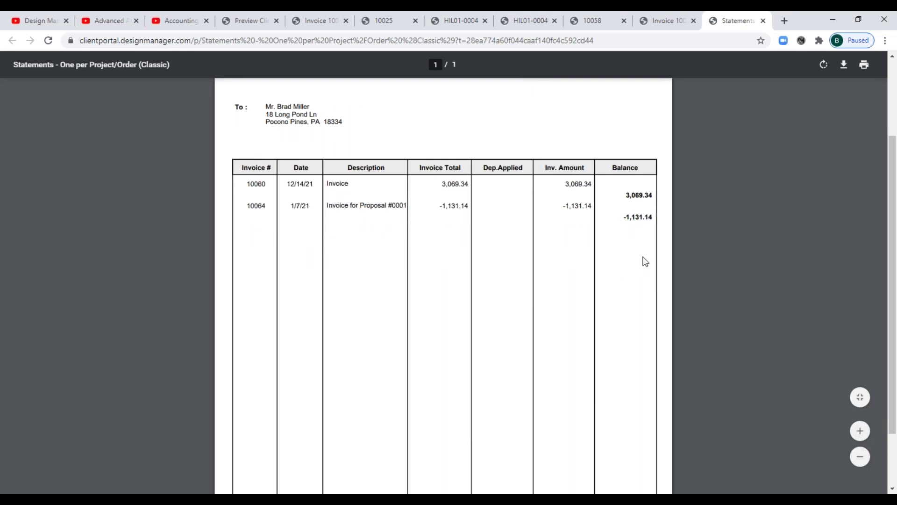
{"action": "scroll", "coordinate": [643, 259], "scroll_direction": "down", "scroll_amount": 2}
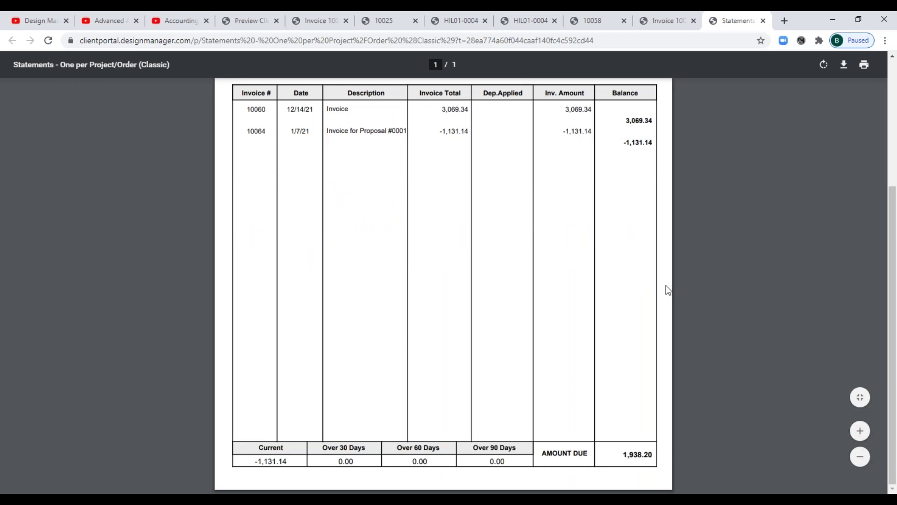
- Leave the printed statement and close the Statements report, the reports list and the client invoices window
{"action": "left_click", "coordinate": [833, 18]}
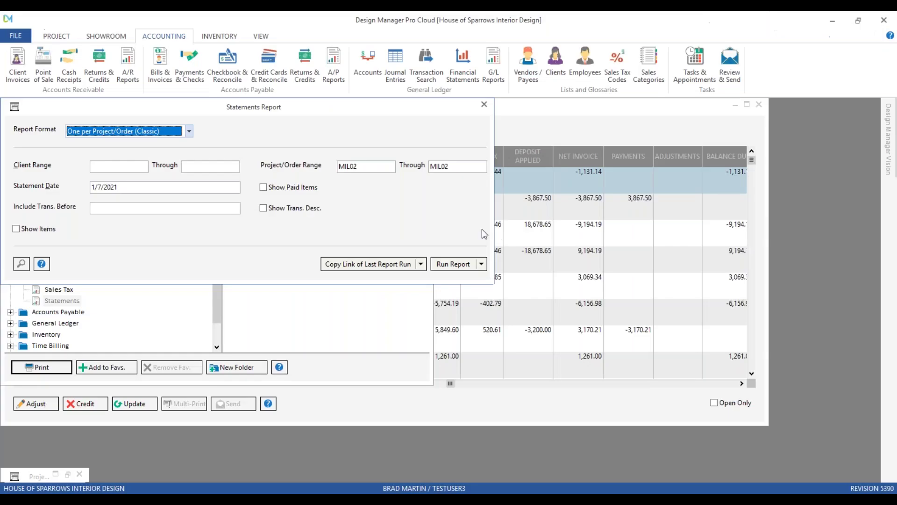
{"action": "left_click", "coordinate": [422, 264]}
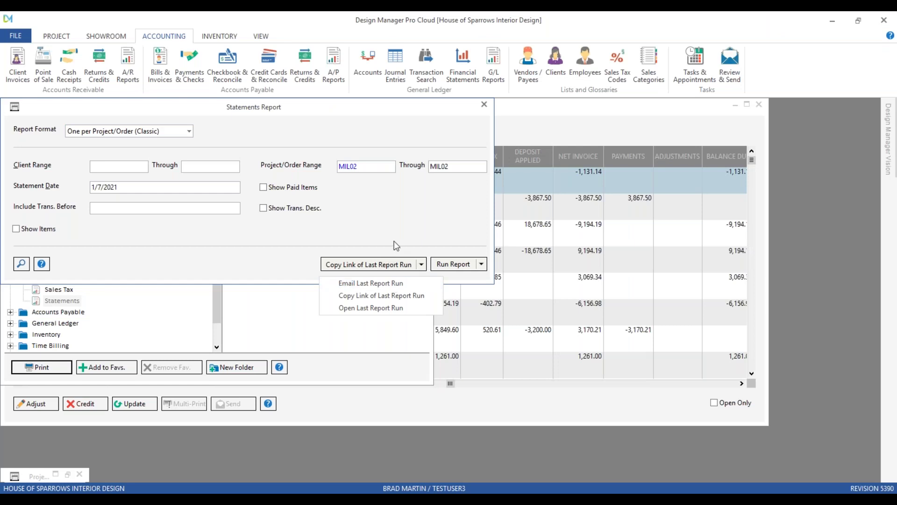
{"action": "left_click", "coordinate": [399, 226]}
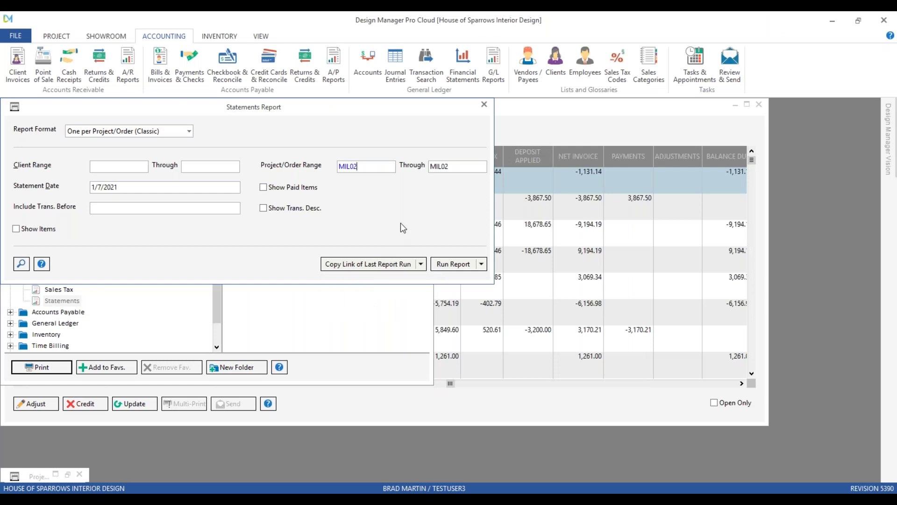
{"action": "left_click", "coordinate": [485, 105]}
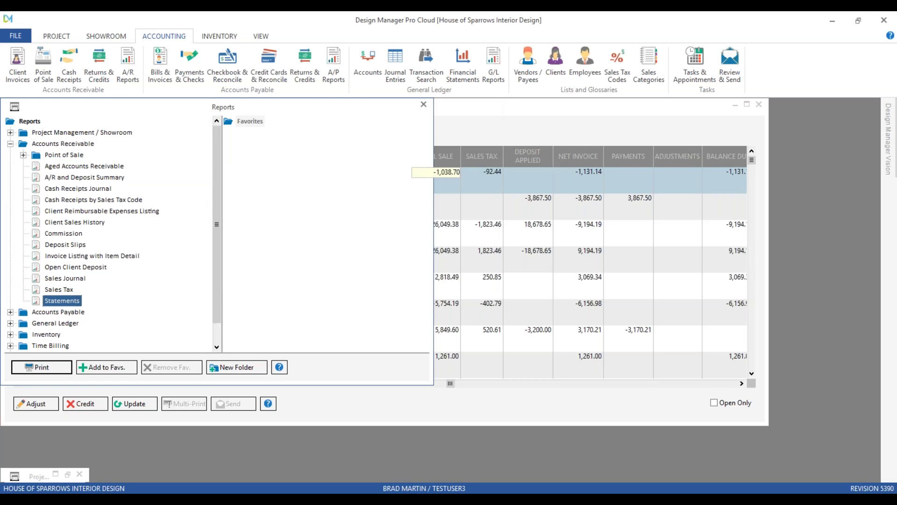
{"action": "left_click", "coordinate": [424, 104]}
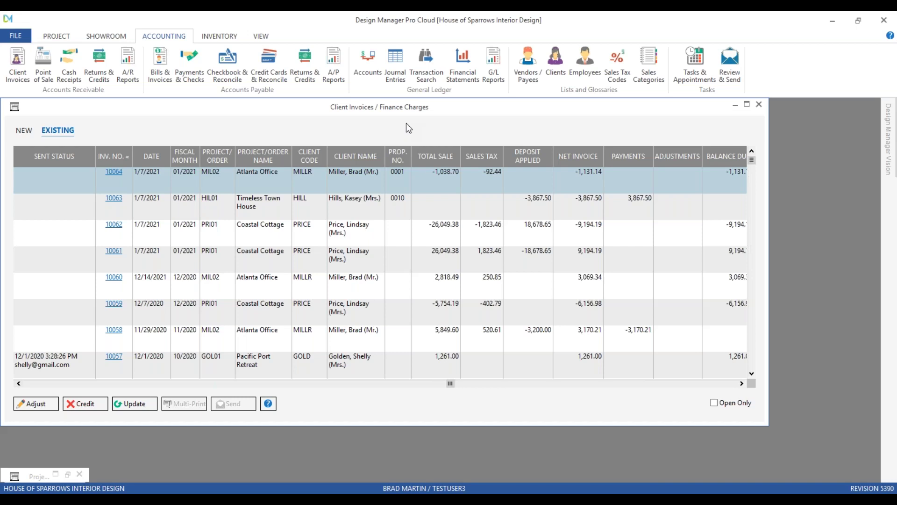
{"action": "left_click", "coordinate": [759, 105]}
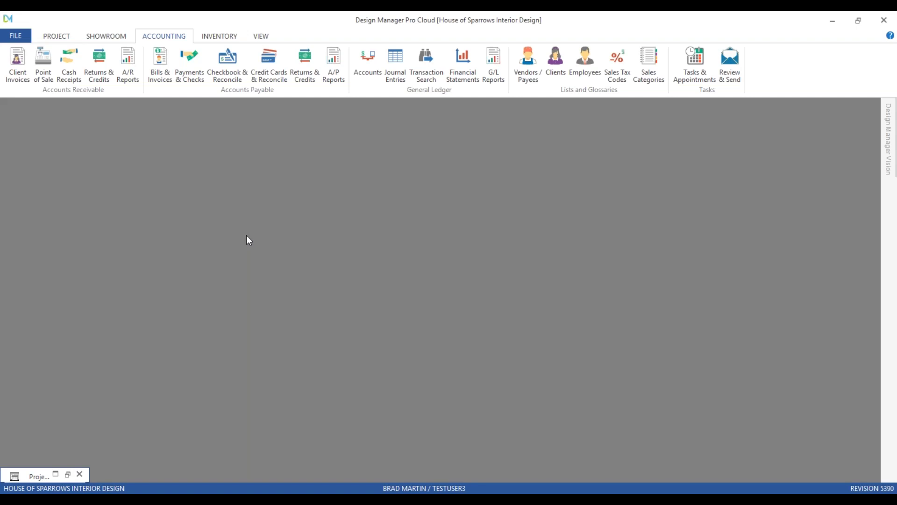
- Open the project specifications for Timeless Town House [HIL01] and browse to its Time items
{"action": "left_click", "coordinate": [64, 37]}
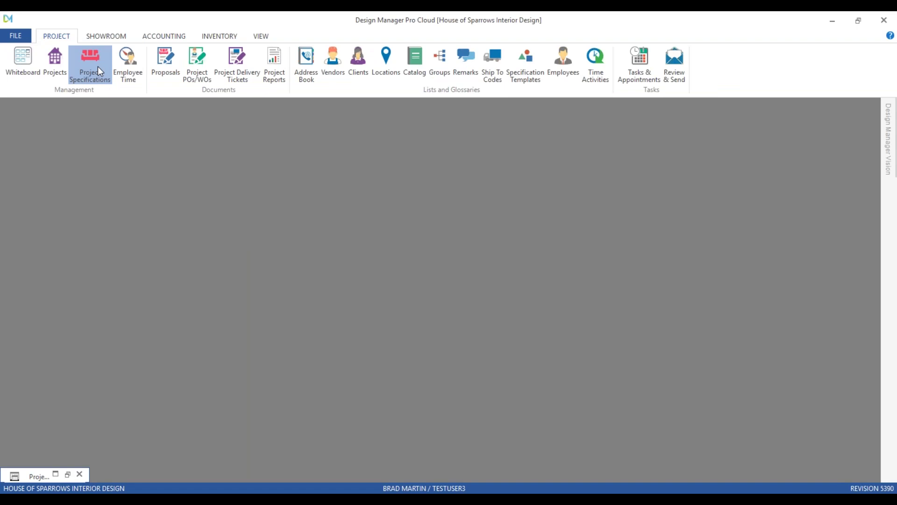
{"action": "left_click", "coordinate": [98, 69]}
{"action": "type", "text": "hi"}
{"action": "key", "text": "Return"}
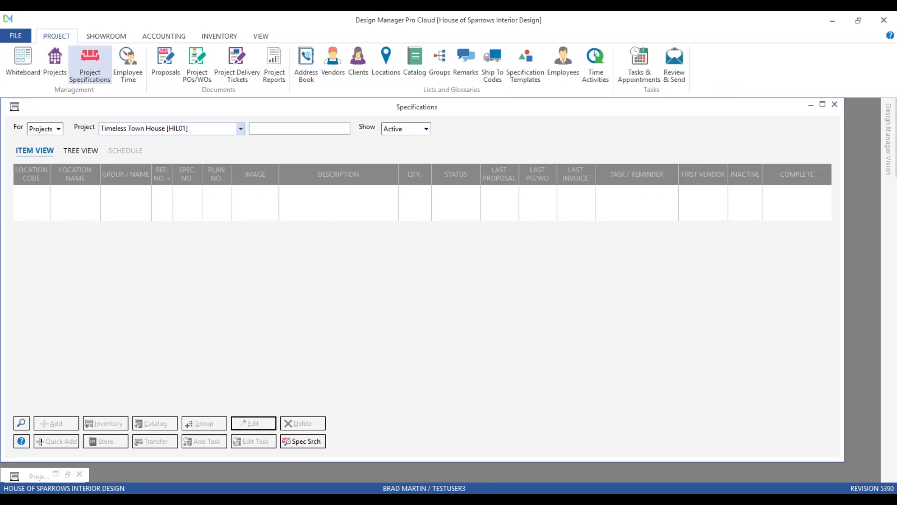
{"action": "scroll", "coordinate": [260, 323], "scroll_direction": "down", "scroll_amount": 5}
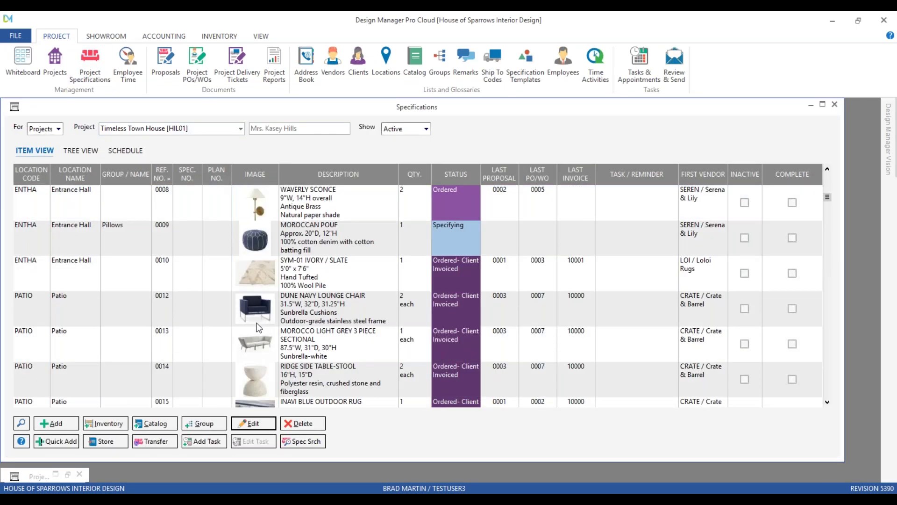
{"action": "scroll", "coordinate": [251, 344], "scroll_direction": "down", "scroll_amount": 2}
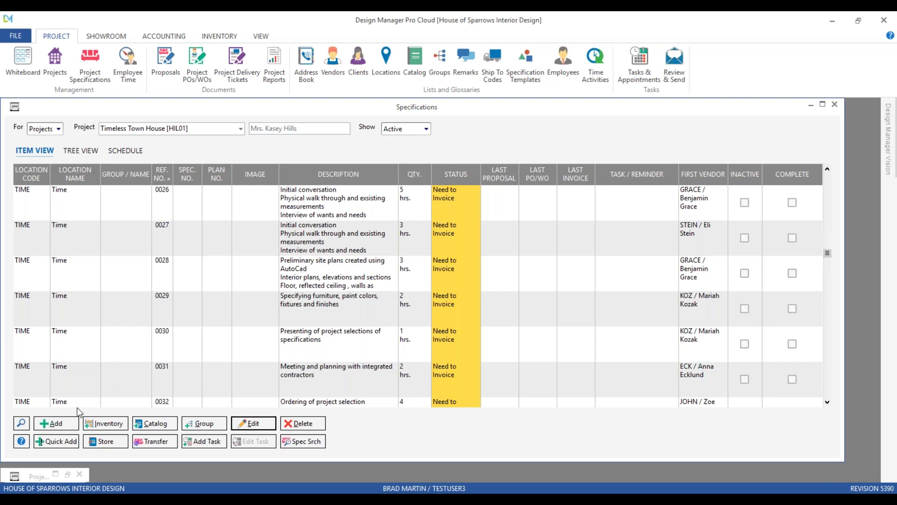
- Add a new item to the project with the description "Credit for 2 hours of design services"
{"action": "left_click", "coordinate": [63, 423]}
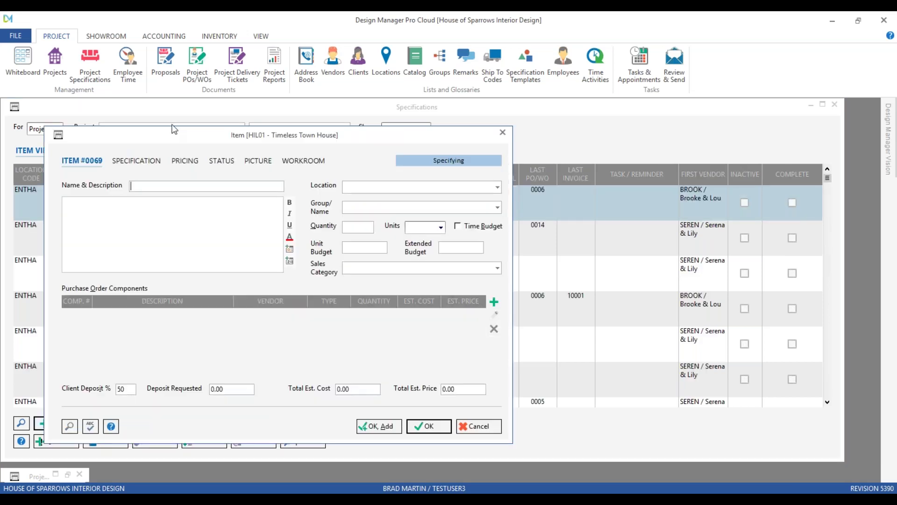
{"action": "left_click_drag", "start_coordinate": [170, 138], "coordinate": [275, 154]}
{"action": "left_click", "coordinate": [246, 232]}
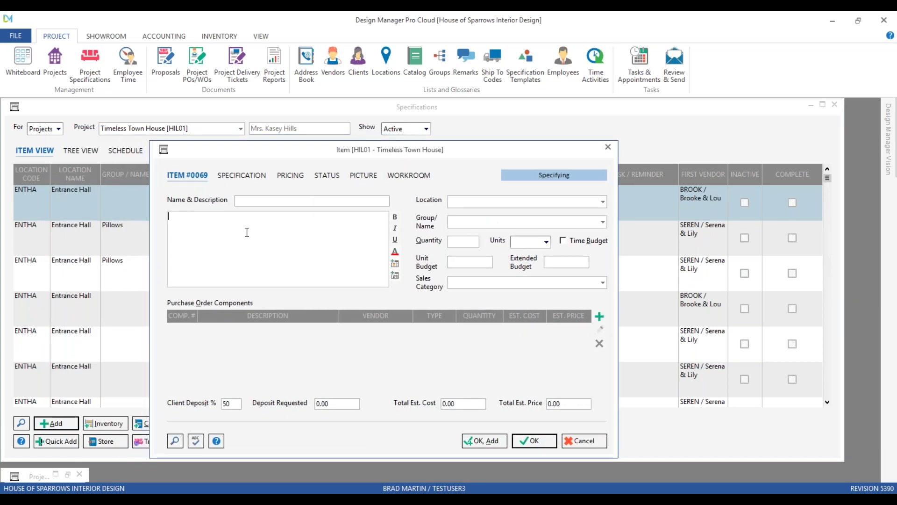
{"action": "type", "text": "Credit fo"}
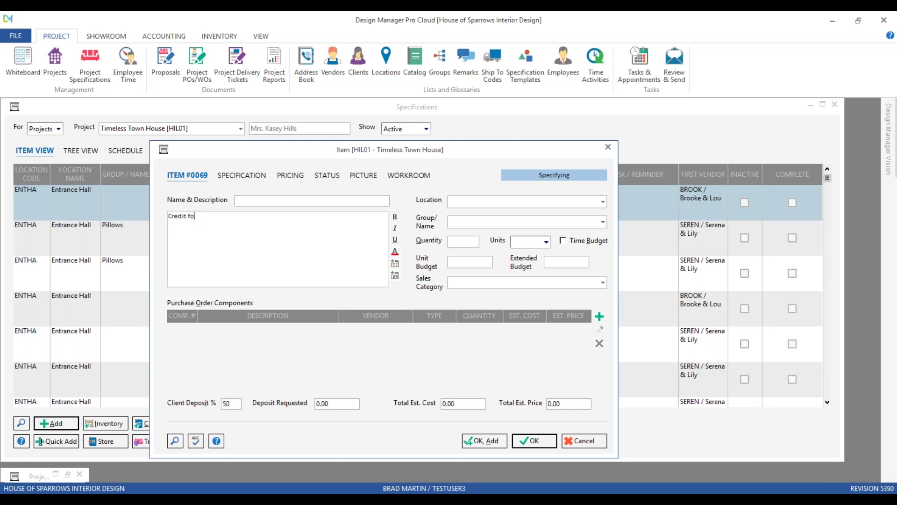
{"action": "type", "text": "r 2 hourso"}
{"action": "key", "text": "BackSpace"}
{"action": "type", "text": "of dse"}
{"action": "key", "text": "BackSpace"}
{"action": "key", "text": "BackSpace"}
{"action": "type", "text": "es"}
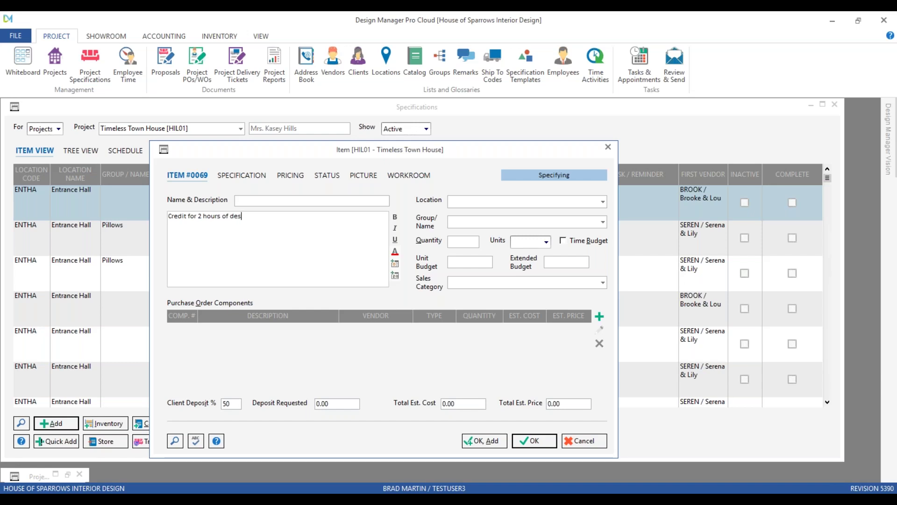
{"action": "type", "text": "ign servirces"}
{"action": "key", "text": "BackSpace"}
{"action": "key", "text": "BackSpace"}
{"action": "key", "text": "BackSpace"}
{"action": "key", "text": "BackSpace"}
{"action": "type", "text": "ces"}
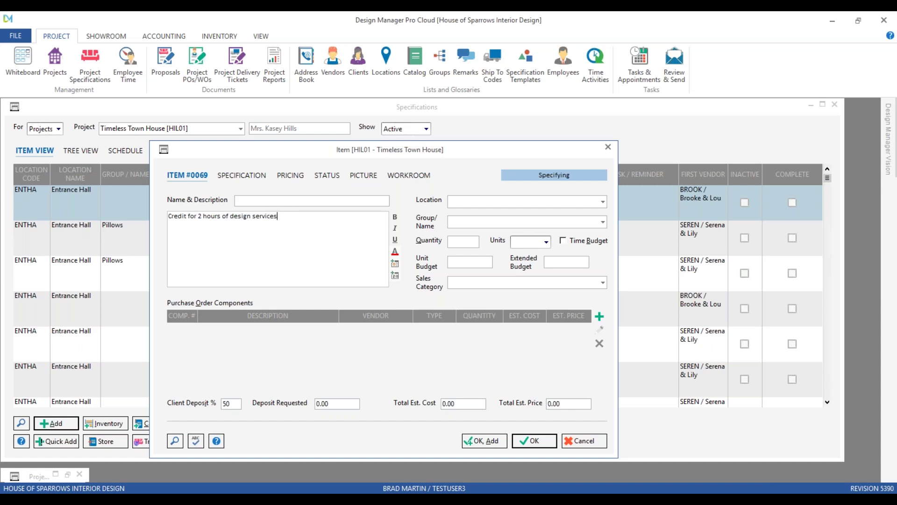
- Set the credit item's location to Time, sales category to Professional Services / Time, quantity to -2 and units to hrs
{"action": "left_click", "coordinate": [485, 221]}
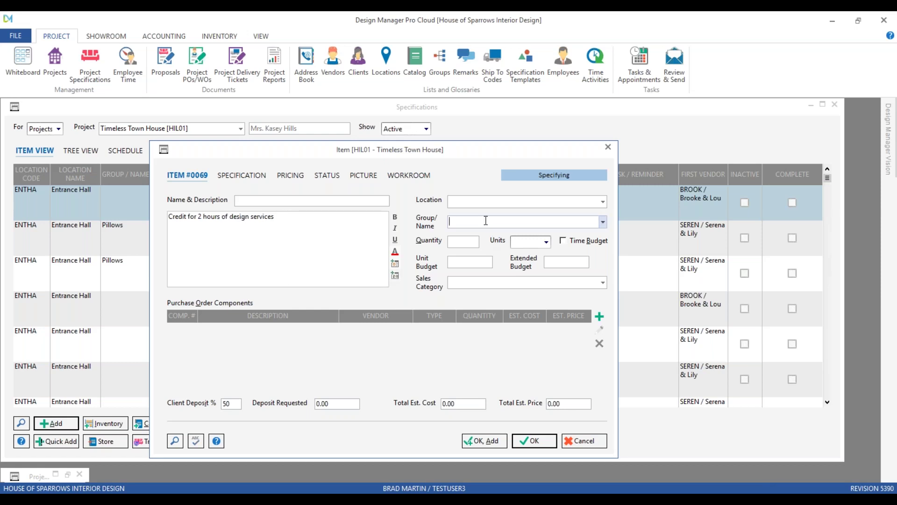
{"action": "left_click", "coordinate": [485, 202]}
{"action": "type", "text": "time"}
{"action": "key", "text": "Tab"}
{"action": "left_click", "coordinate": [464, 284]}
{"action": "type", "text": "pr"}
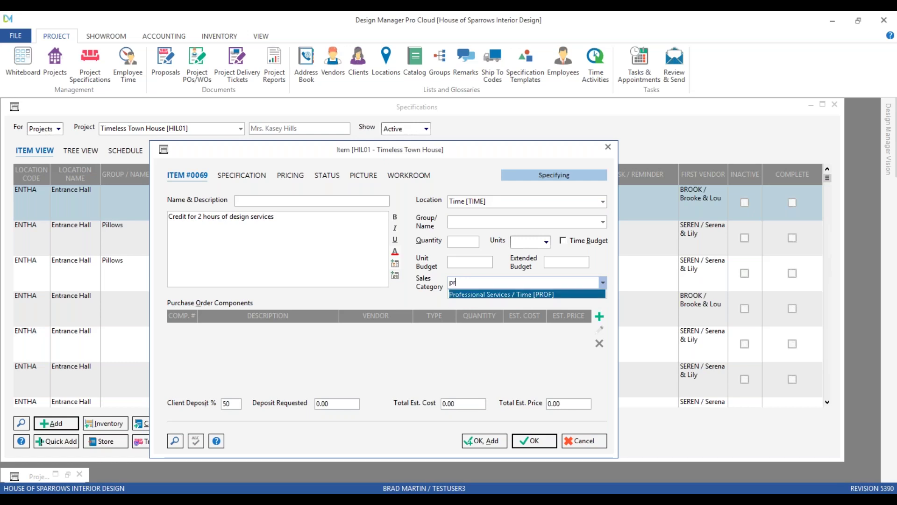
{"action": "left_click", "coordinate": [474, 295]}
{"action": "left_click", "coordinate": [450, 242]}
{"action": "type", "text": "-2"}
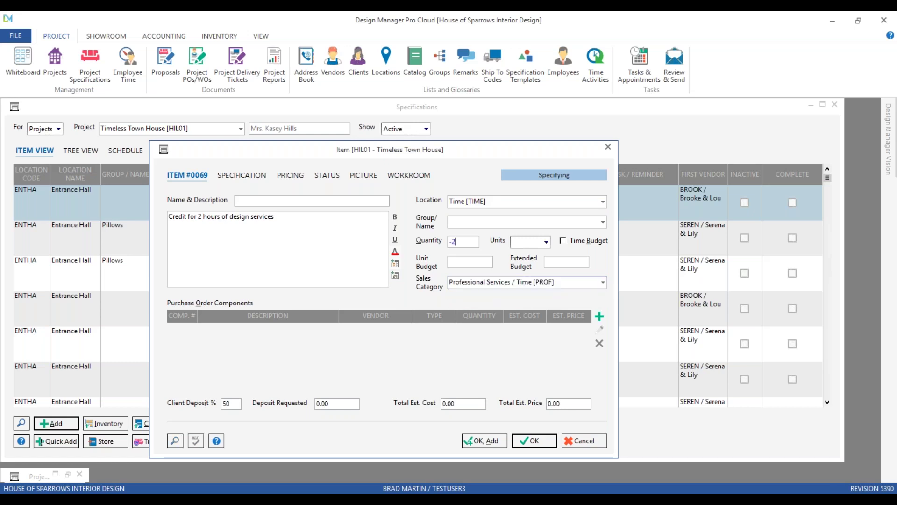
{"action": "left_click", "coordinate": [546, 242]}
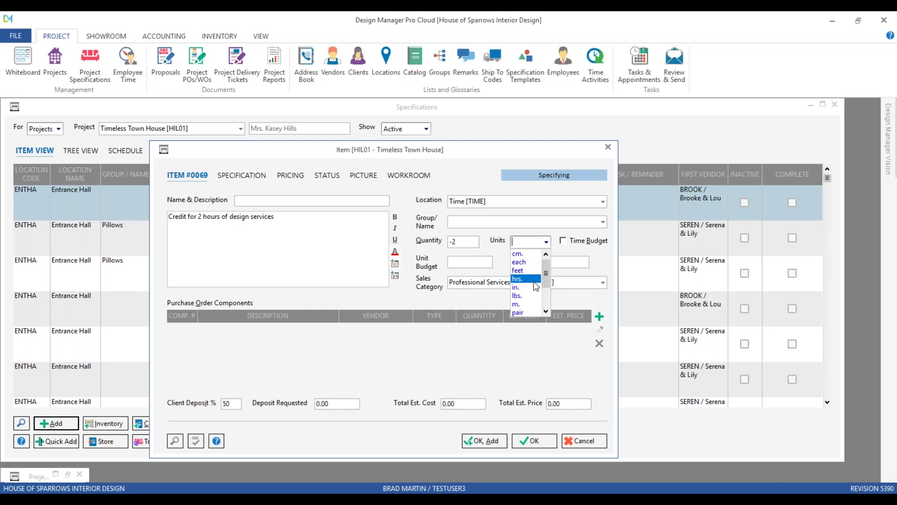
{"action": "left_click", "coordinate": [537, 280]}
- Add a purchase order component to the credit item with type Design Fee and percentage type Markup
{"action": "left_click", "coordinate": [599, 317]}
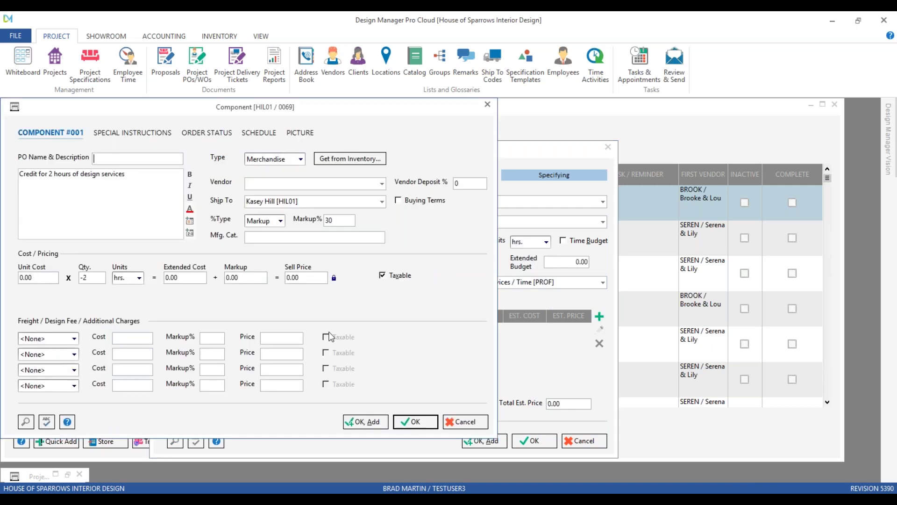
{"action": "left_click_drag", "start_coordinate": [241, 111], "coordinate": [280, 121]}
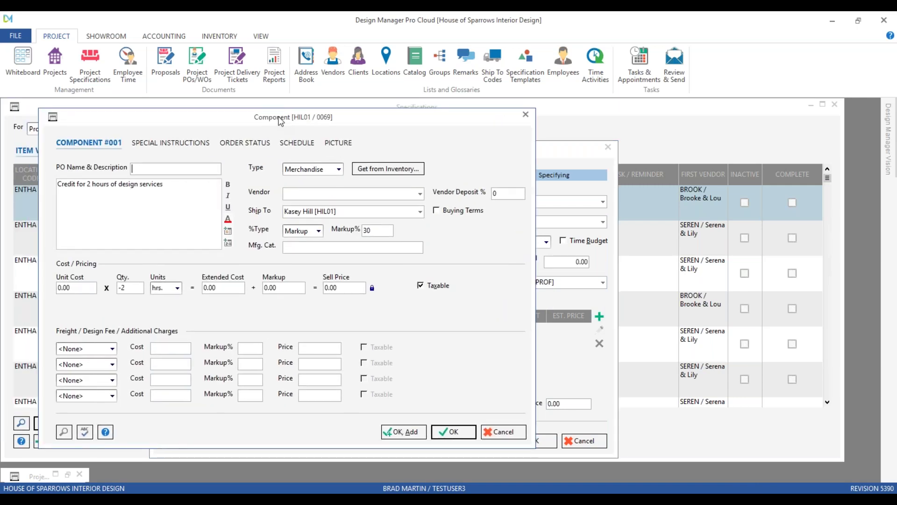
{"action": "left_click", "coordinate": [293, 172]}
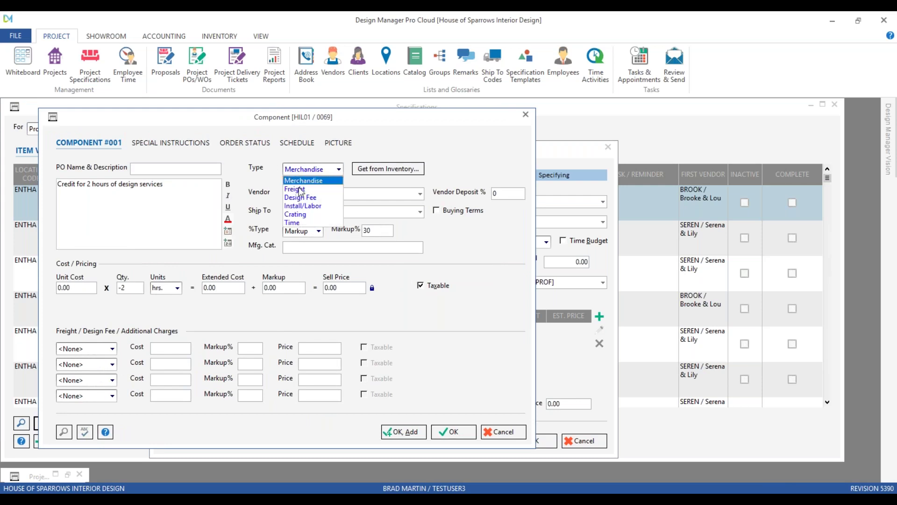
{"action": "left_click", "coordinate": [300, 198]}
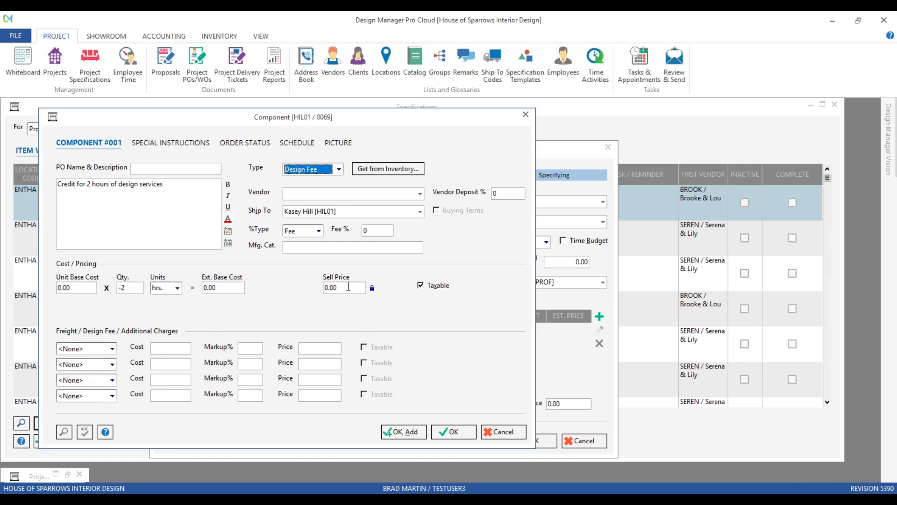
{"action": "left_click", "coordinate": [76, 286]}
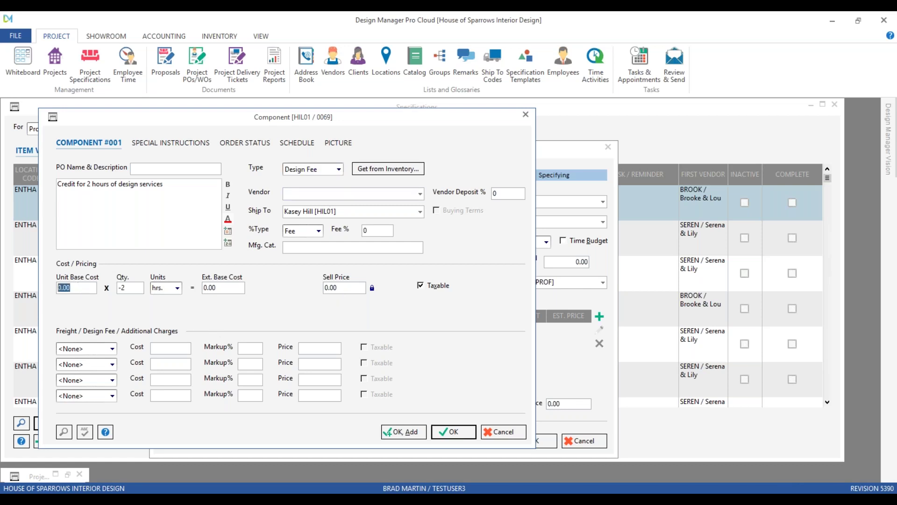
{"action": "left_click", "coordinate": [314, 234]}
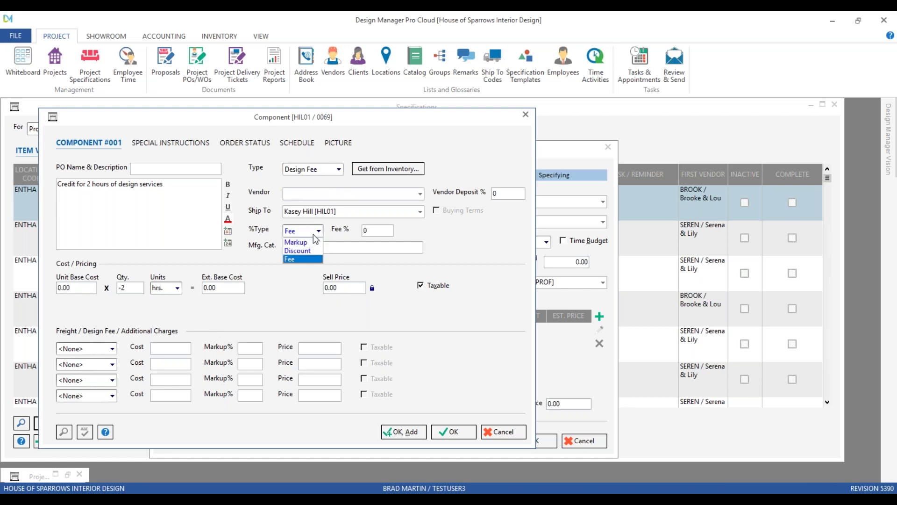
{"action": "left_click", "coordinate": [314, 242]}
- Set the component's unit cost to 40, make it non-taxable, and save the component and the credit item
{"action": "double_click", "coordinate": [70, 287]}
{"action": "type", "text": "-40"}
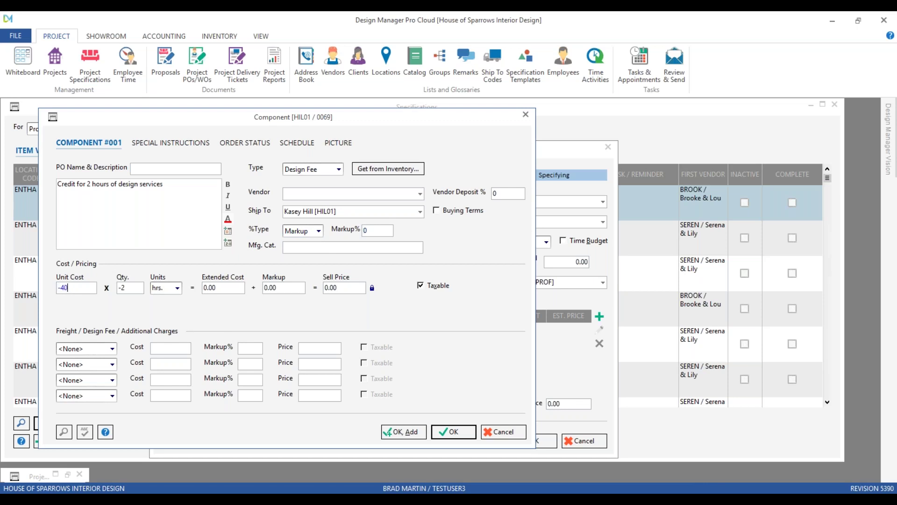
{"action": "key", "text": "BackSpace"}
{"action": "key", "text": "BackSpace"}
{"action": "key", "text": "BackSpace"}
{"action": "type", "text": "40"}
{"action": "key", "text": "Tab"}
{"action": "left_click", "coordinate": [434, 284]}
{"action": "left_click", "coordinate": [453, 434]}
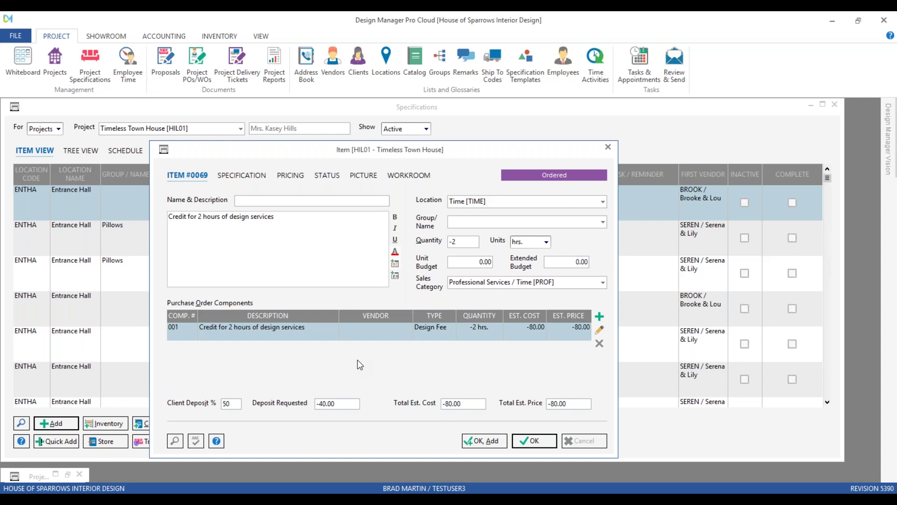
{"action": "left_click", "coordinate": [542, 441]}
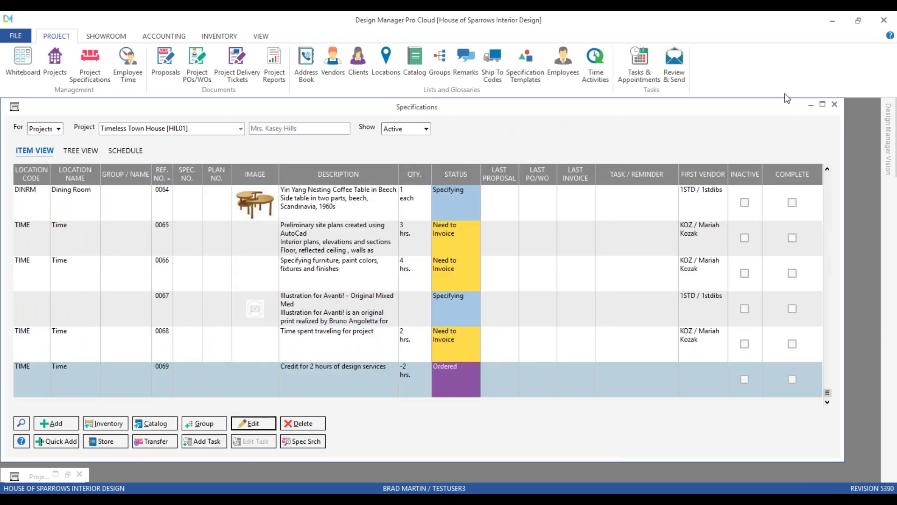
- Minimize the specifications and start a new client invoice for the Timeless Town House [HIL01] project
{"action": "left_click", "coordinate": [811, 104]}
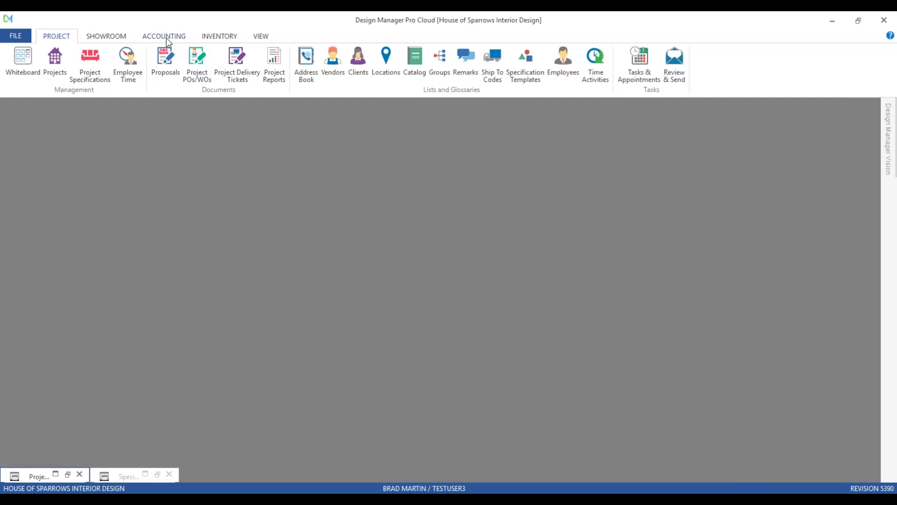
{"action": "left_click", "coordinate": [164, 36]}
{"action": "left_click", "coordinate": [17, 65]}
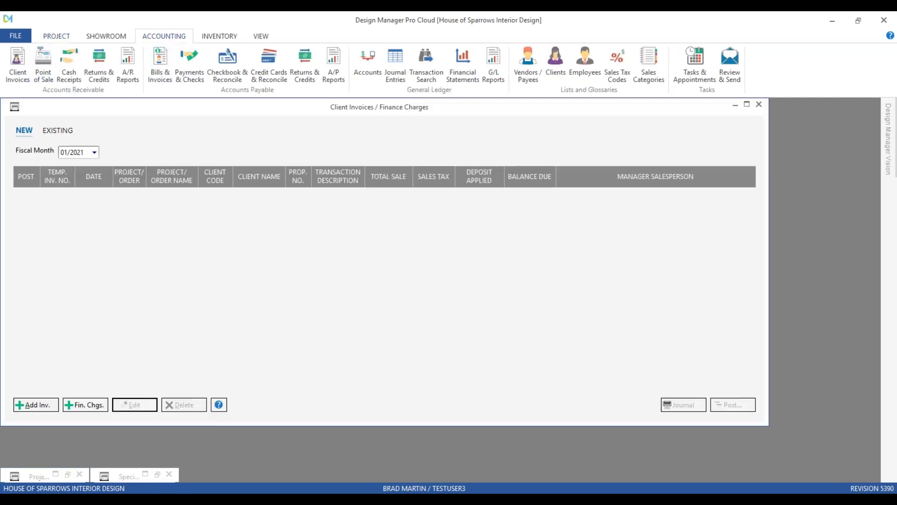
{"action": "left_click", "coordinate": [49, 408]}
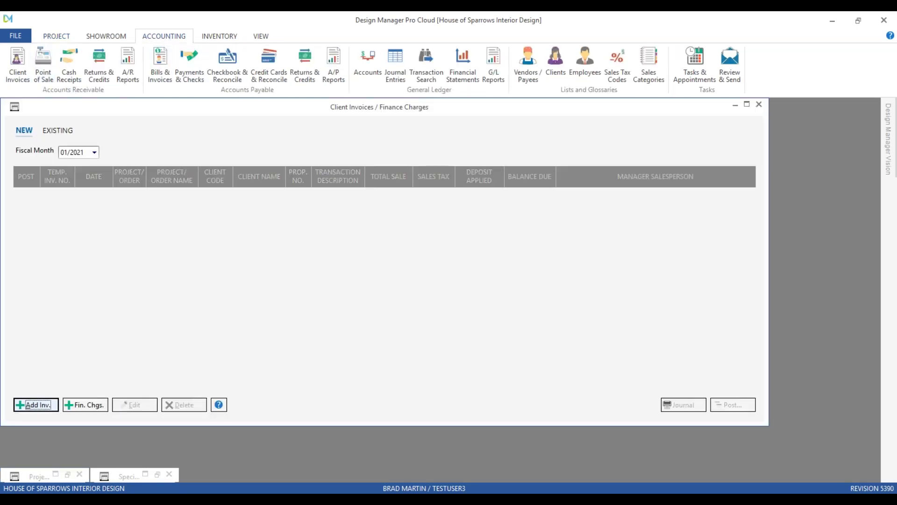
{"action": "type", "text": "hil"}
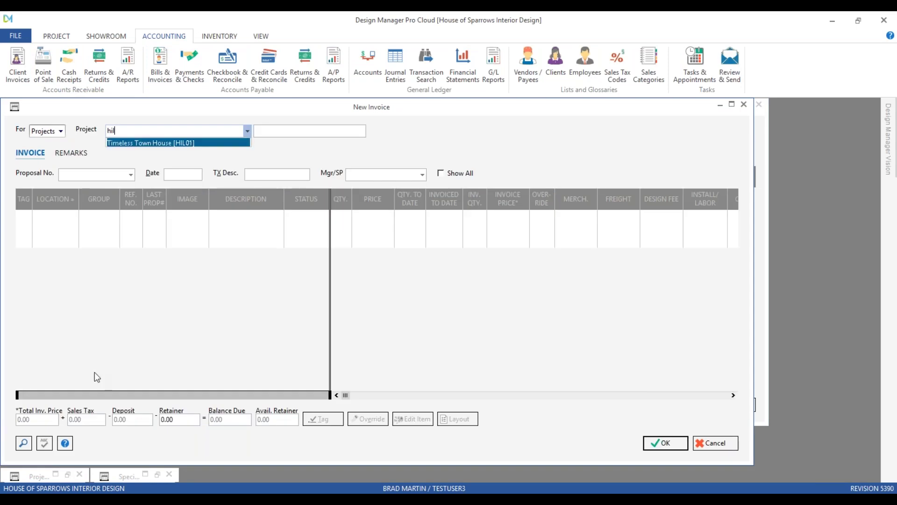
{"action": "left_click", "coordinate": [154, 143]}
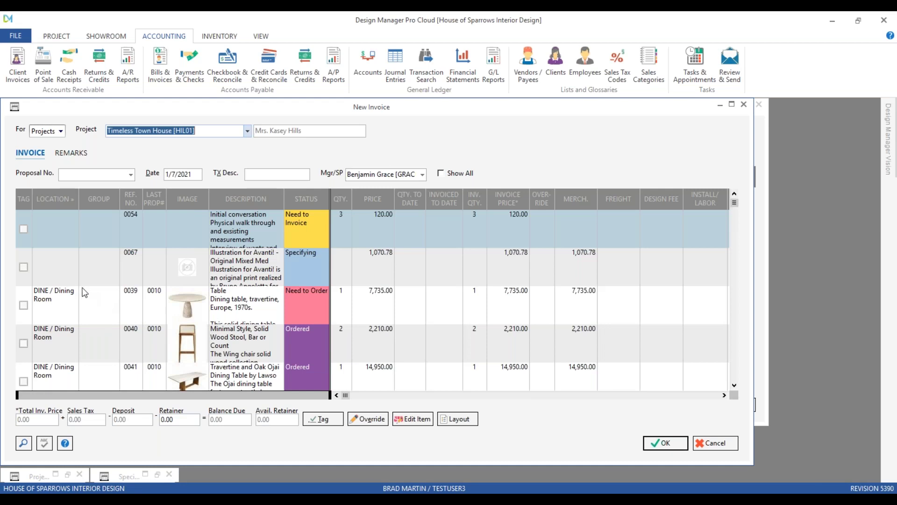
- Tag the credit item 0069 and the Time items 0068, 0066, 0065, 0063 and 0061 for inclusion on the invoice
{"action": "type", "text": "t"}
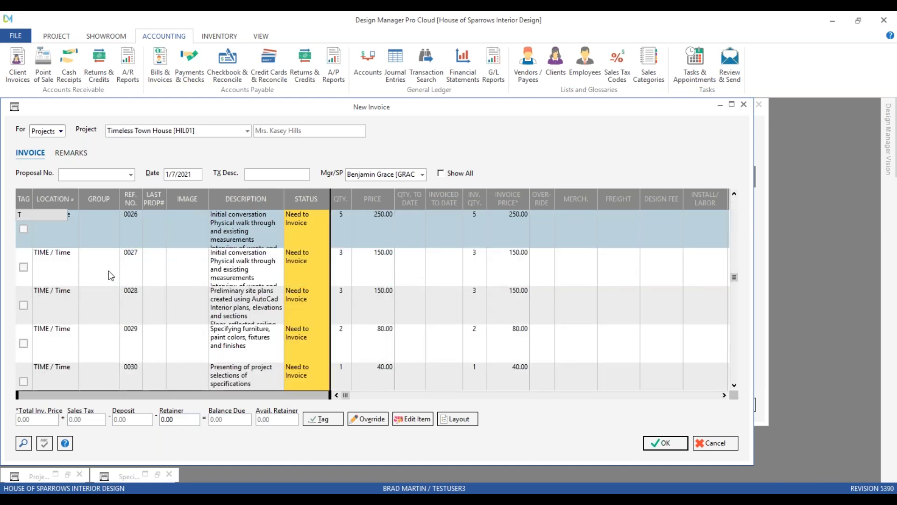
{"action": "scroll", "coordinate": [229, 310], "scroll_direction": "down", "scroll_amount": 1}
{"action": "scroll", "coordinate": [228, 311], "scroll_direction": "down", "scroll_amount": 5}
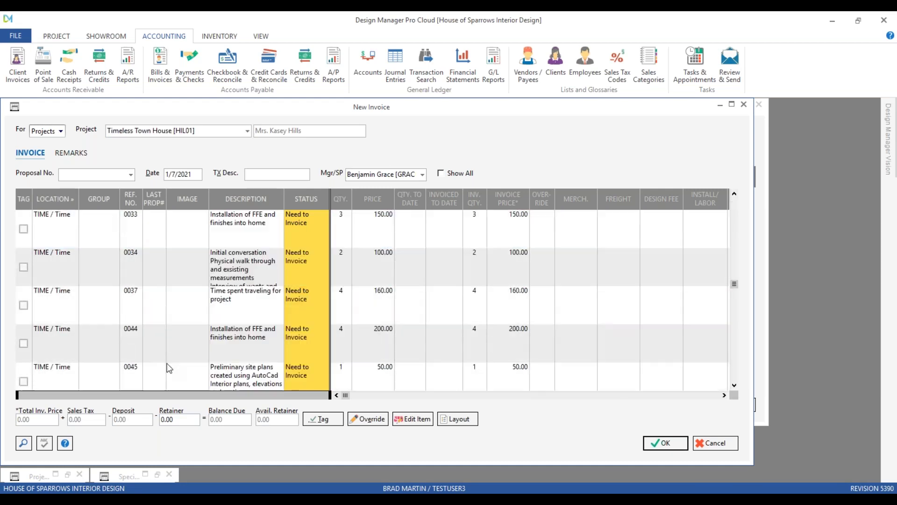
{"action": "scroll", "coordinate": [143, 365], "scroll_direction": "down", "scroll_amount": 5}
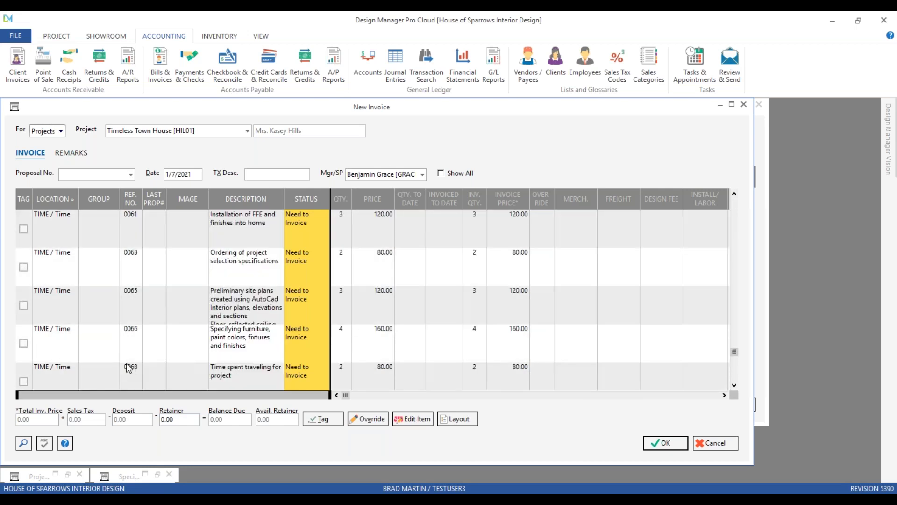
{"action": "left_click", "coordinate": [278, 354]}
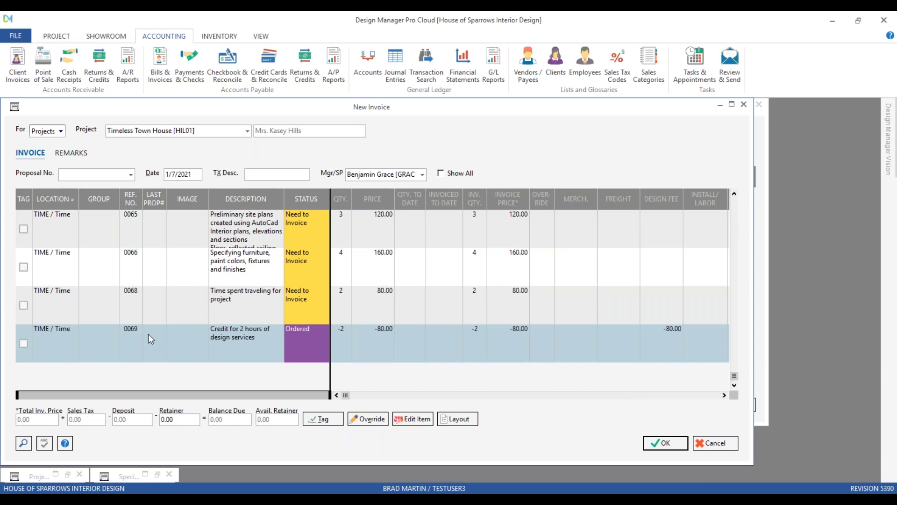
{"action": "left_click", "coordinate": [23, 343]}
{"action": "left_click", "coordinate": [23, 304]}
{"action": "left_click", "coordinate": [23, 267]}
{"action": "left_click", "coordinate": [23, 229]}
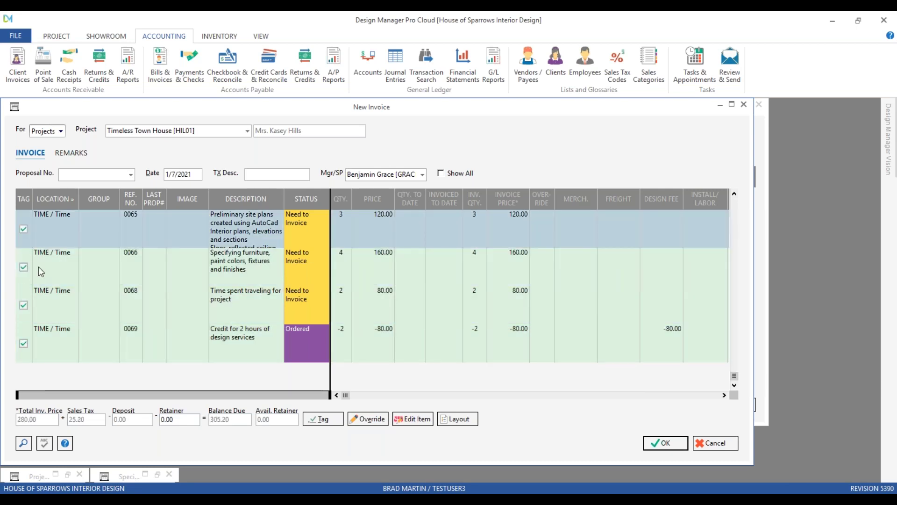
{"action": "scroll", "coordinate": [33, 265], "scroll_direction": "up", "scroll_amount": 1}
{"action": "left_click", "coordinate": [24, 267]}
{"action": "left_click", "coordinate": [24, 229]}
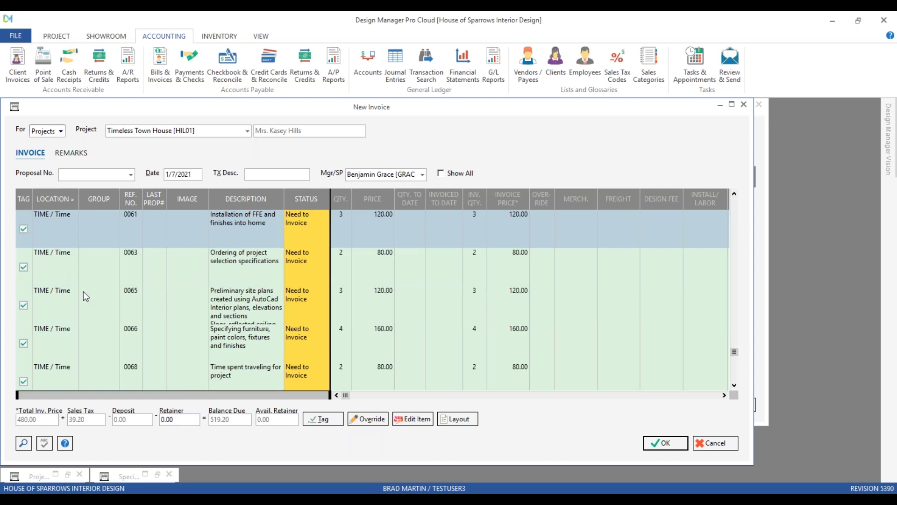
- Set the invoice's transaction description to "Design Time with Credit" and save the invoice
{"action": "left_click", "coordinate": [262, 177]}
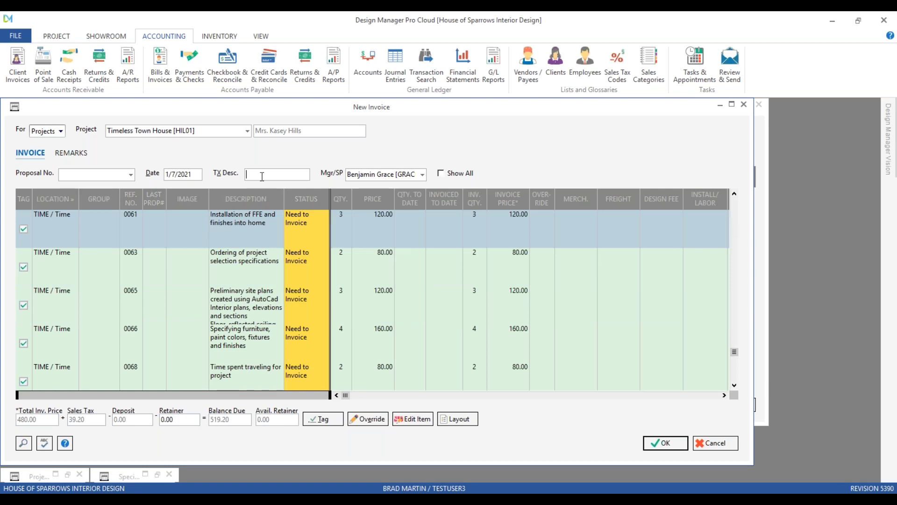
{"action": "type", "text": "Design Teim"}
{"action": "key", "text": "BackSpace"}
{"action": "key", "text": "BackSpace"}
{"action": "key", "text": "BackSpace"}
{"action": "key", "text": "BackSpace"}
{"action": "type", "text": "ime with Credit"}
{"action": "left_click", "coordinate": [664, 443]}
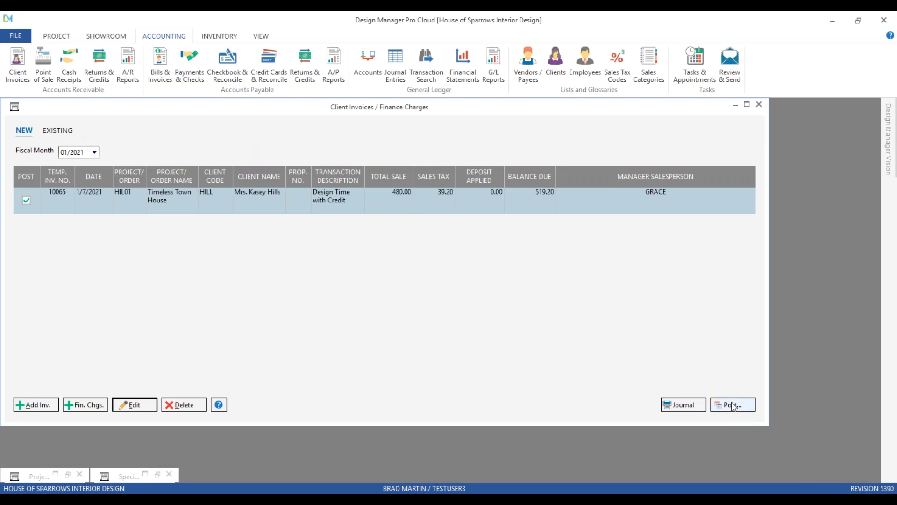
- Preview the client invoice for posting in the Modern style with pictures and examine the design services credit line
{"action": "left_click", "coordinate": [731, 405]}
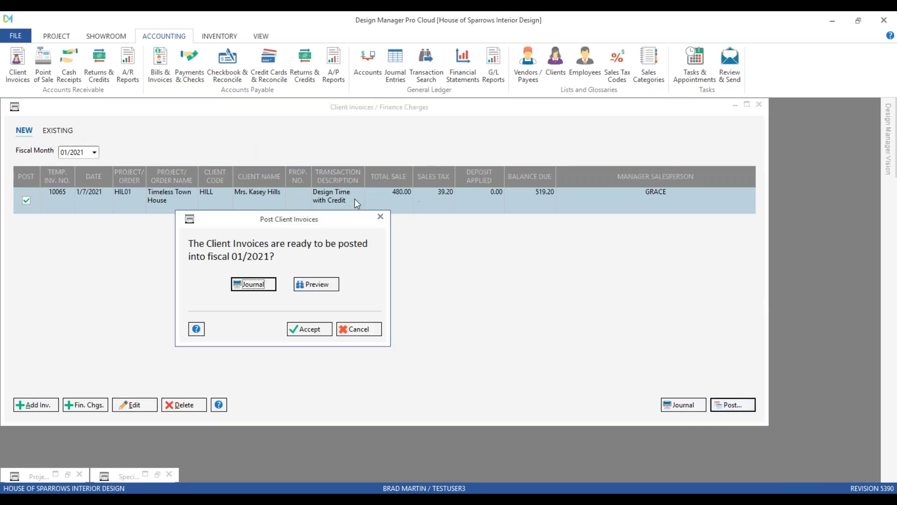
{"action": "left_click", "coordinate": [330, 285]}
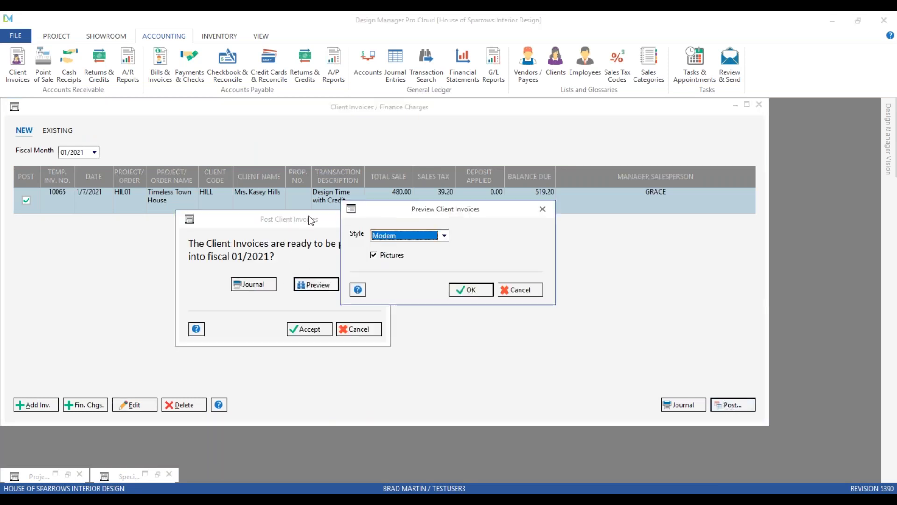
{"action": "left_click", "coordinate": [470, 289]}
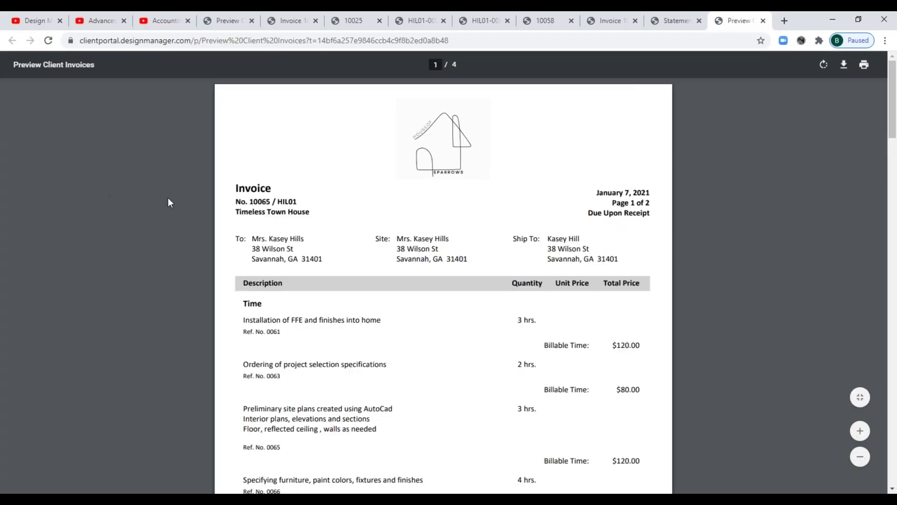
{"action": "scroll", "coordinate": [168, 198], "scroll_direction": "down", "scroll_amount": 10}
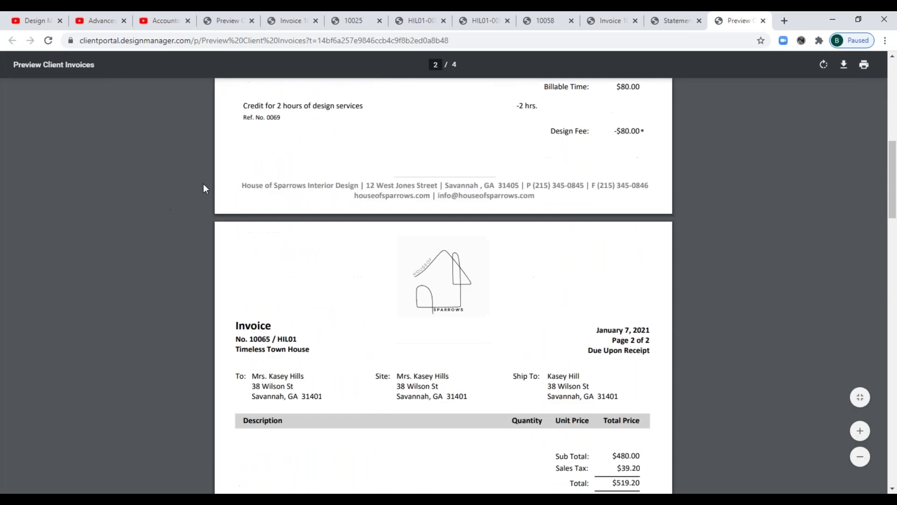
{"action": "scroll", "coordinate": [255, 150], "scroll_direction": "up", "scroll_amount": 2}
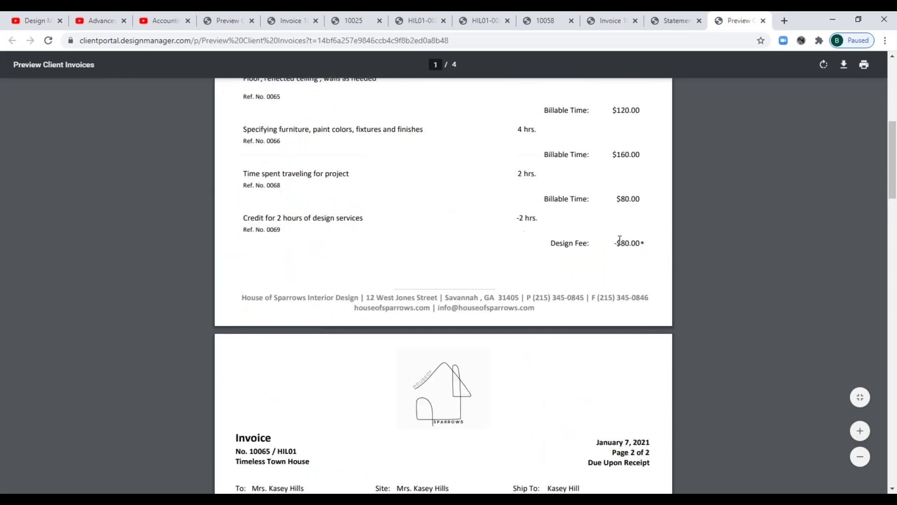